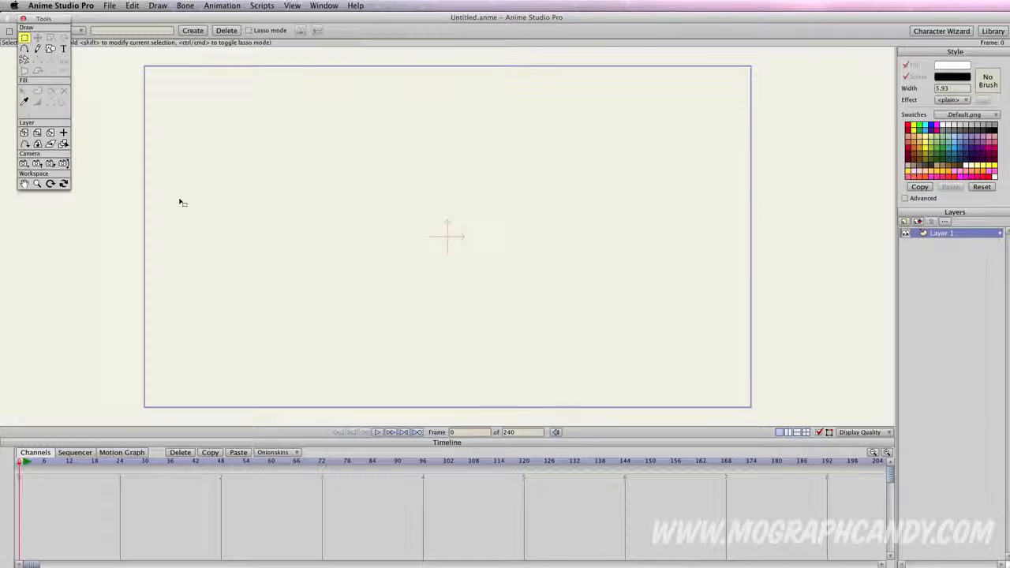
Open the Character Wizard and load the Creature preset.
drag(43, 18, 85, 88)
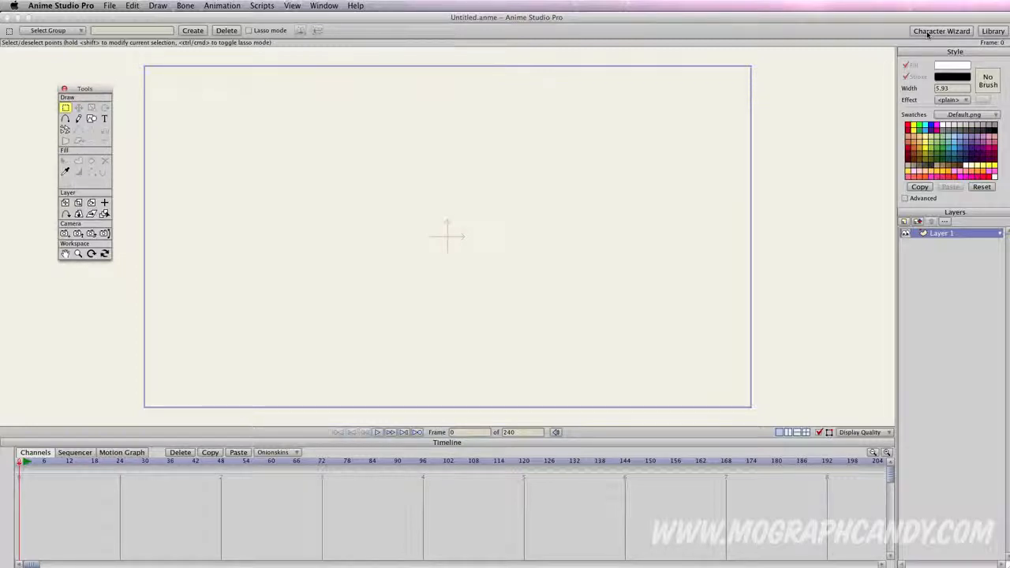
click(953, 32)
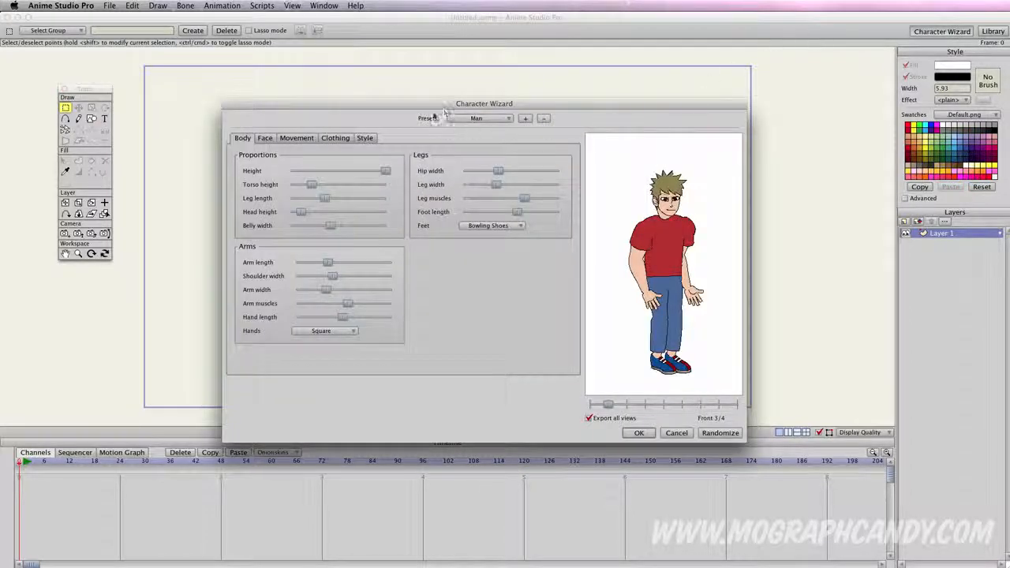
click(477, 118)
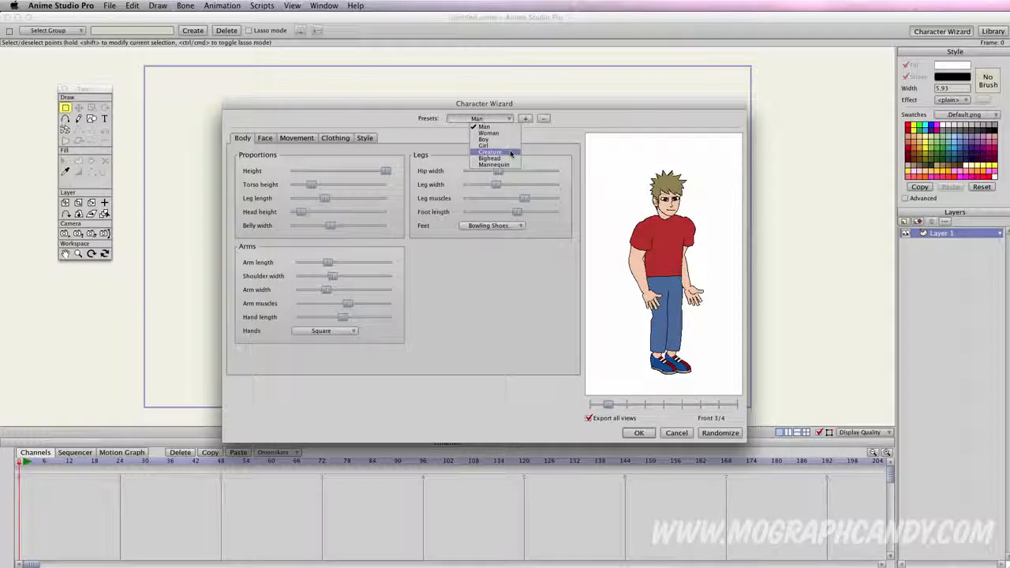
click(490, 151)
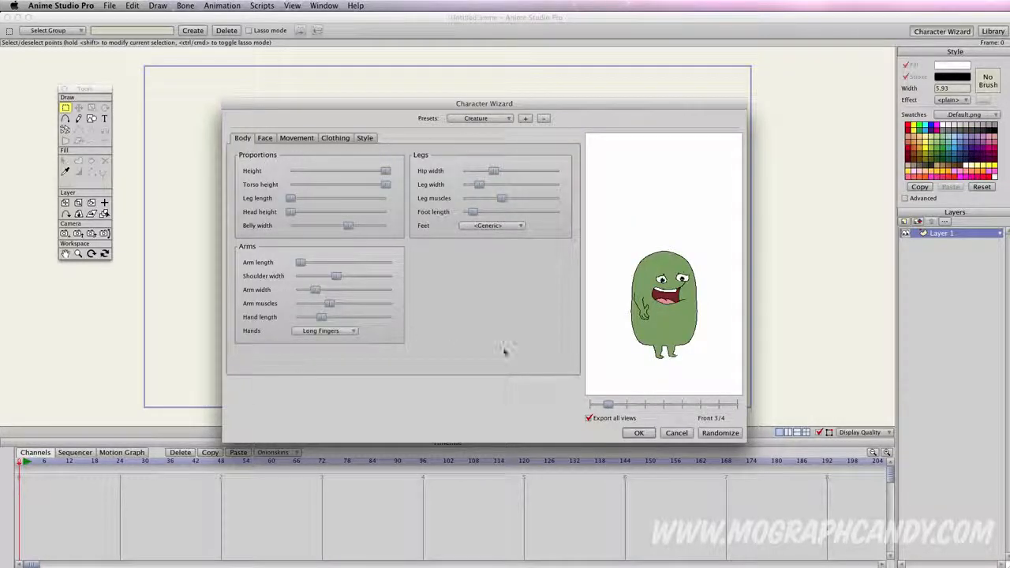
Randomize the creature repeatedly until a round pink character with large eyes is generated, and add its Front view to the scene.
click(720, 433)
click(720, 433)
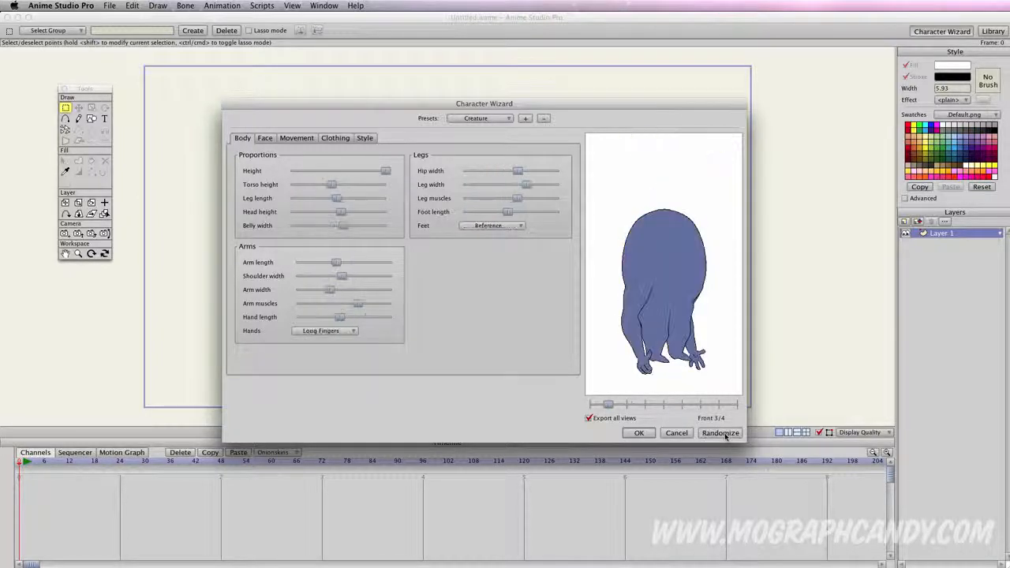
click(723, 433)
click(722, 433)
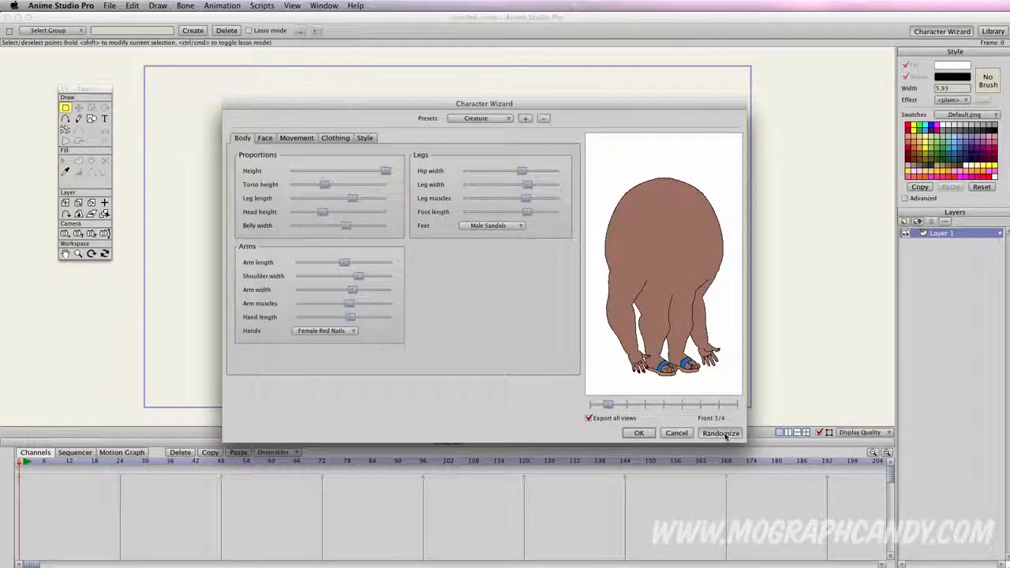
click(722, 434)
click(720, 433)
click(719, 433)
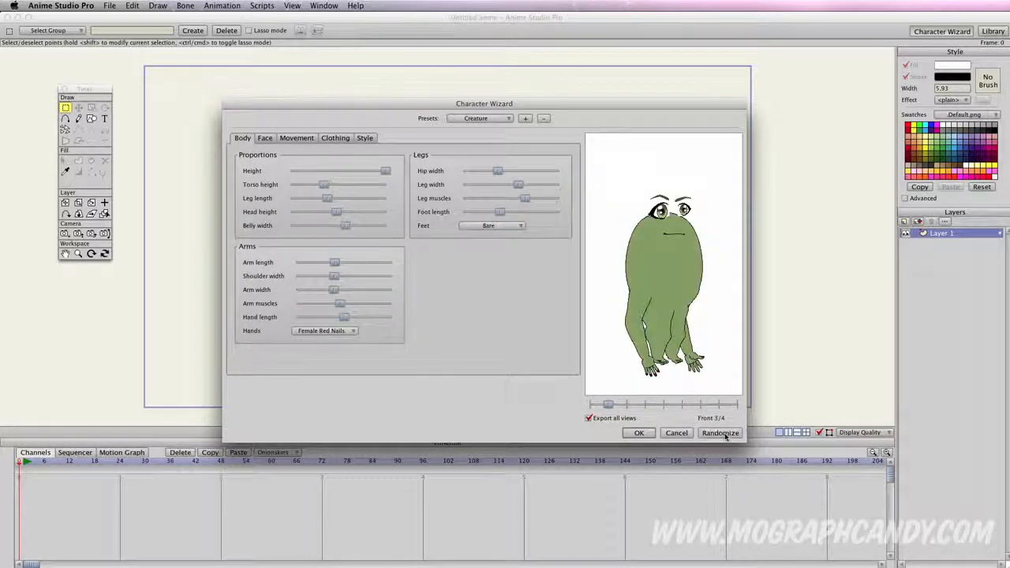
click(722, 434)
click(722, 434)
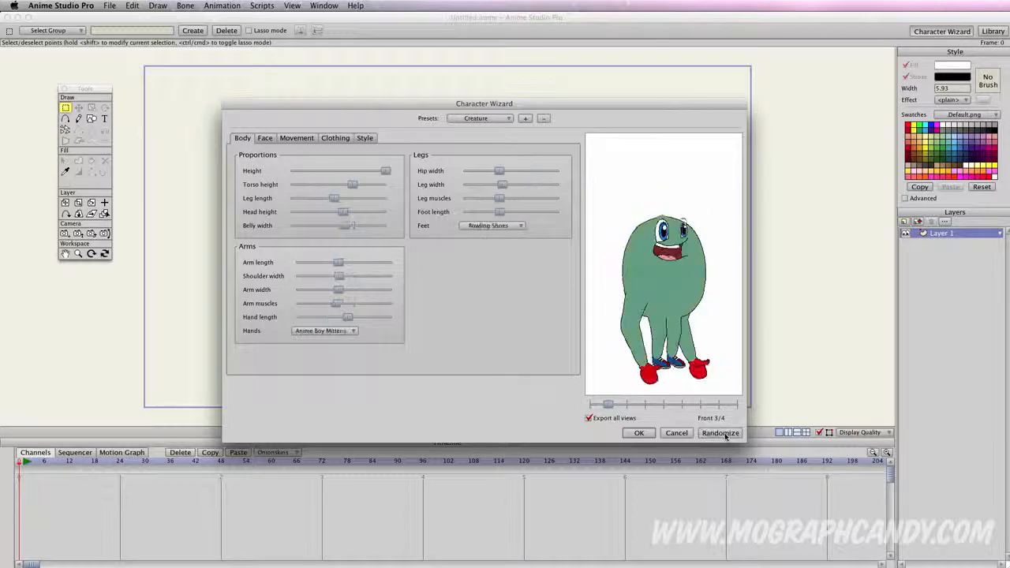
click(723, 434)
click(723, 434)
click(723, 433)
click(723, 433)
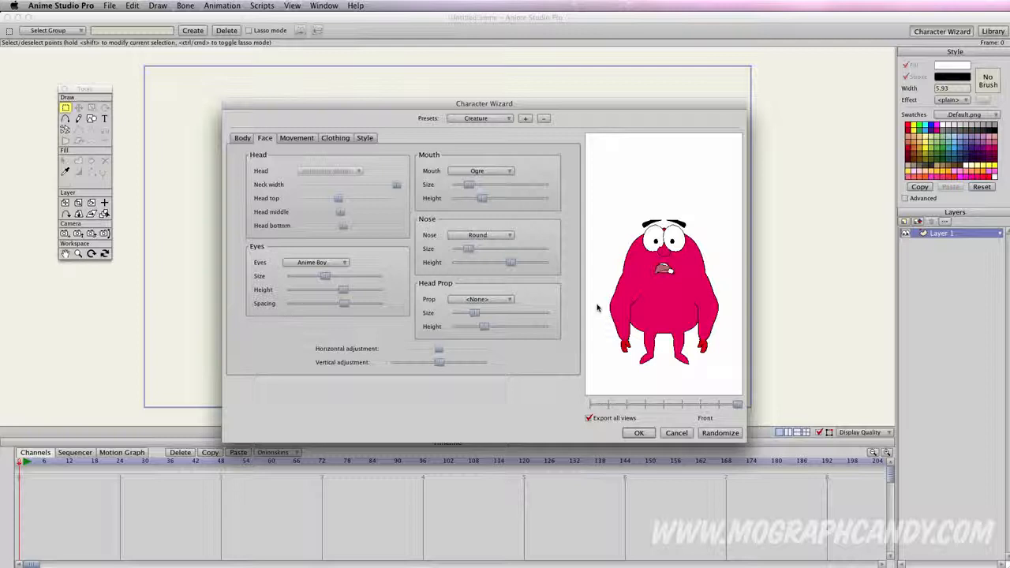
click(639, 433)
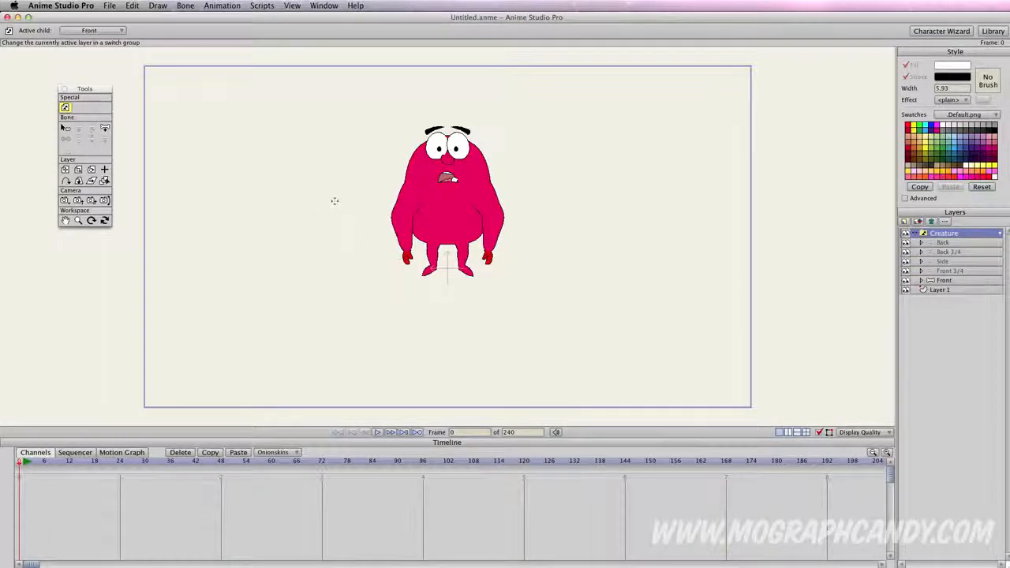
Render a preview of the current frame and capture a screenshot of the area around the rendered character.
click(185, 5)
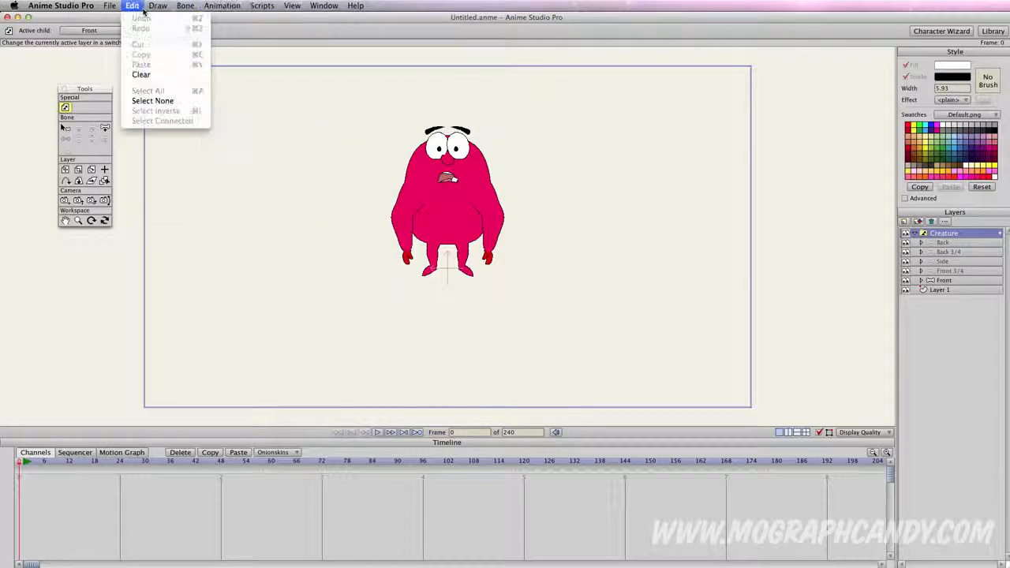
click(127, 150)
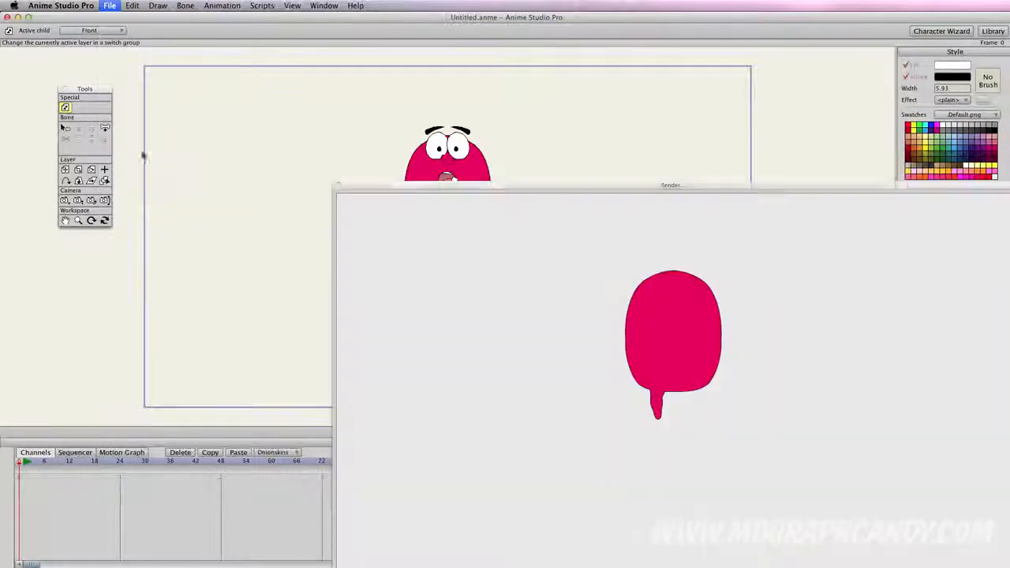
drag(558, 187, 347, 88)
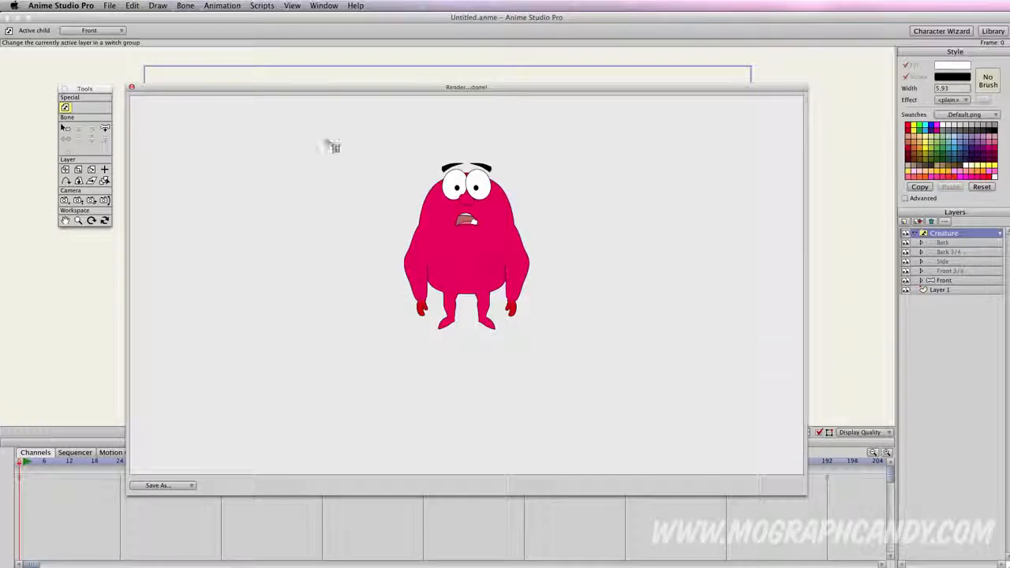
drag(341, 130, 598, 391)
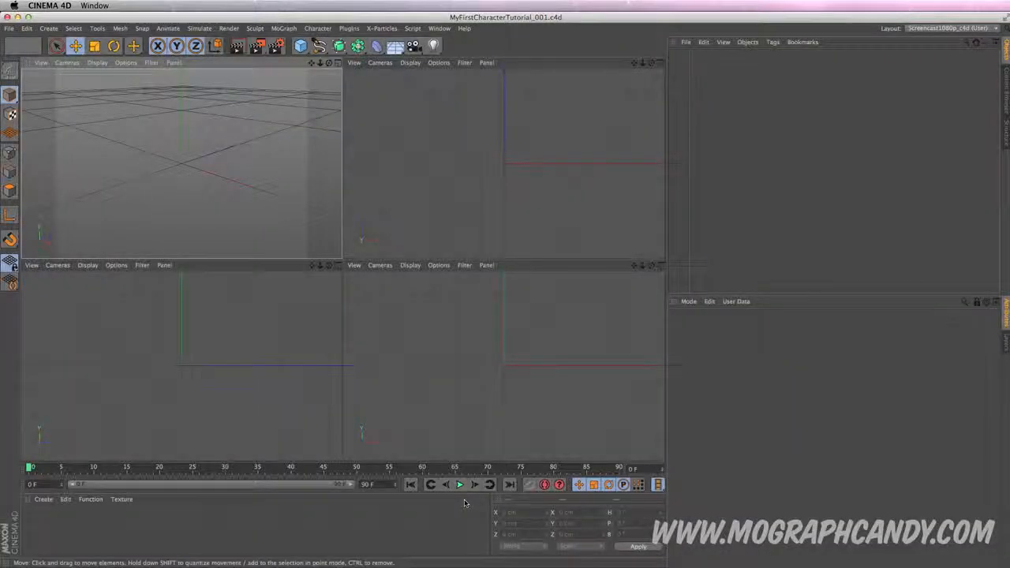
Switch to Cinema 4D and load "Screen Shot 2014-06-28 at 6.42.52 PM" as the background image of the Front viewport.
click(419, 364)
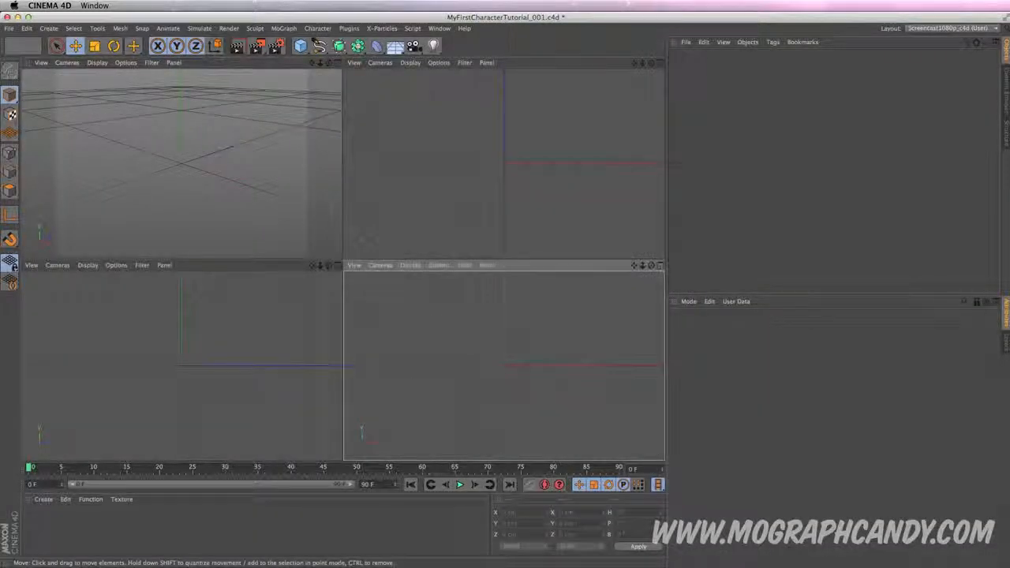
key(shift+v)
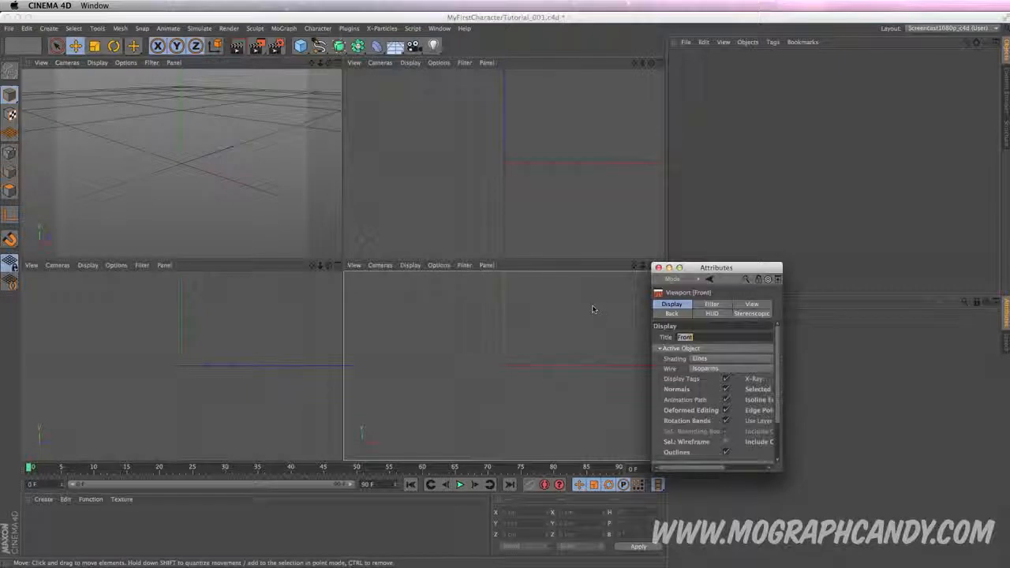
drag(781, 472, 952, 518)
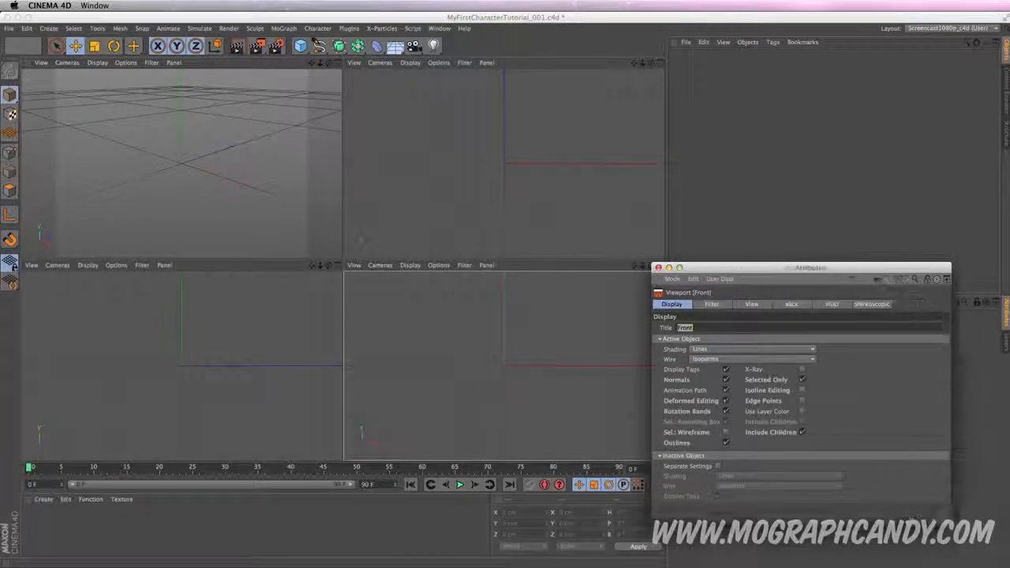
drag(750, 273, 705, 240)
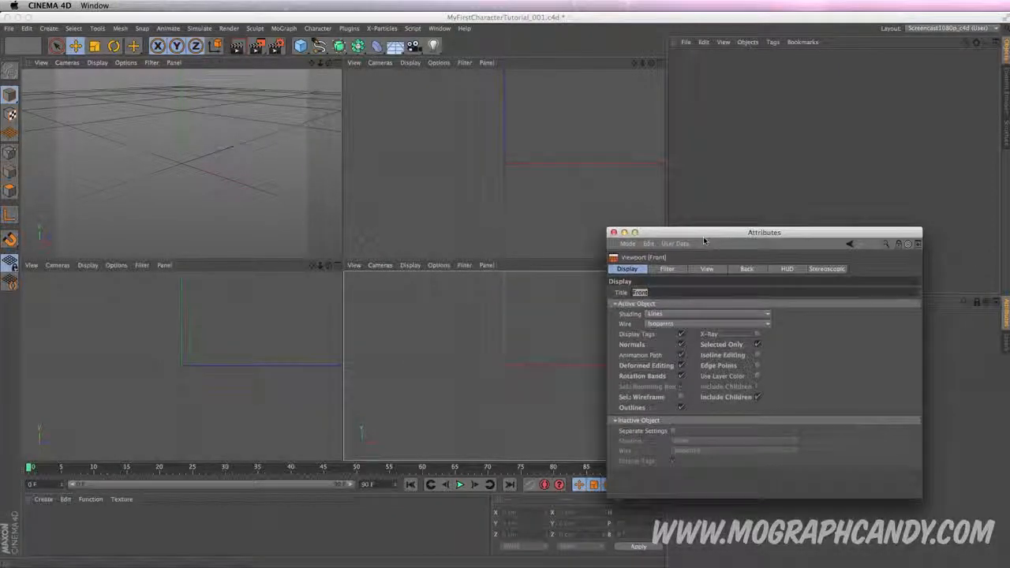
click(746, 269)
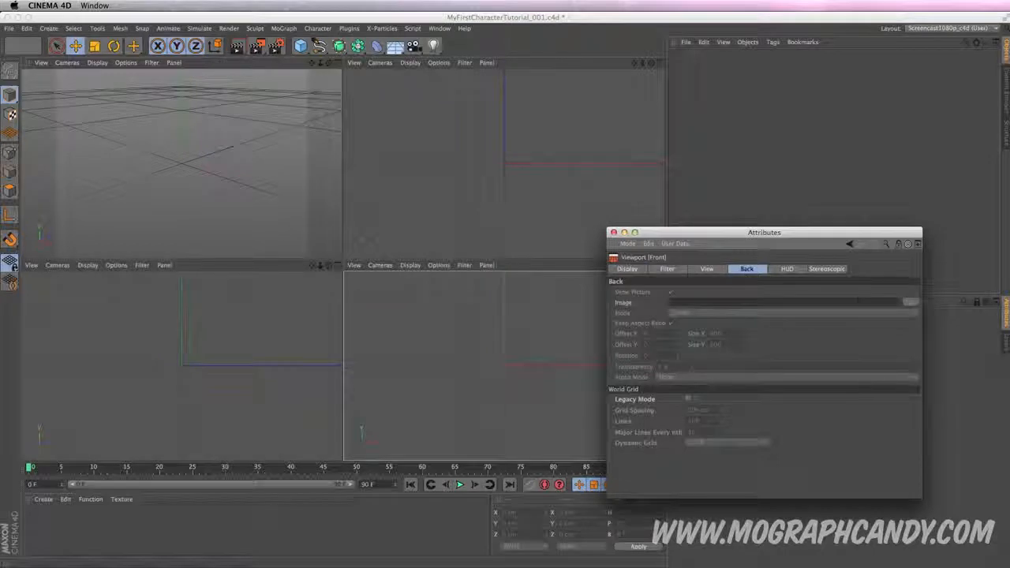
click(912, 303)
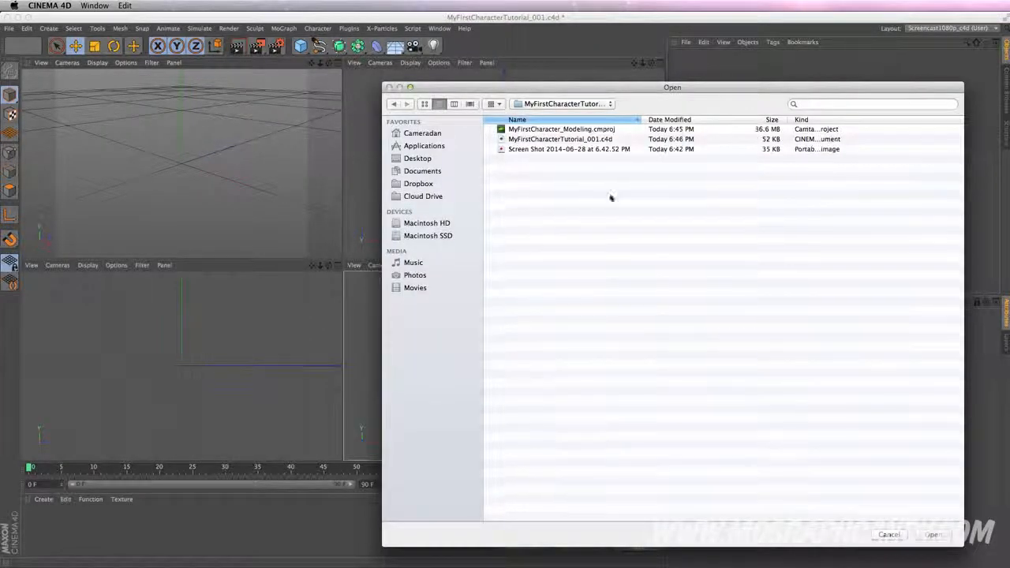
click(572, 149)
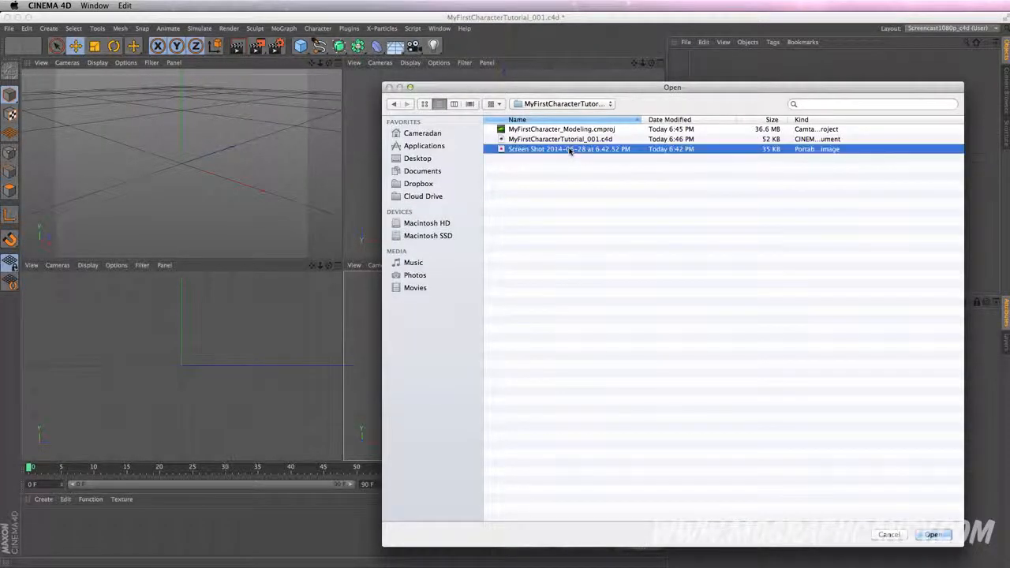
click(933, 535)
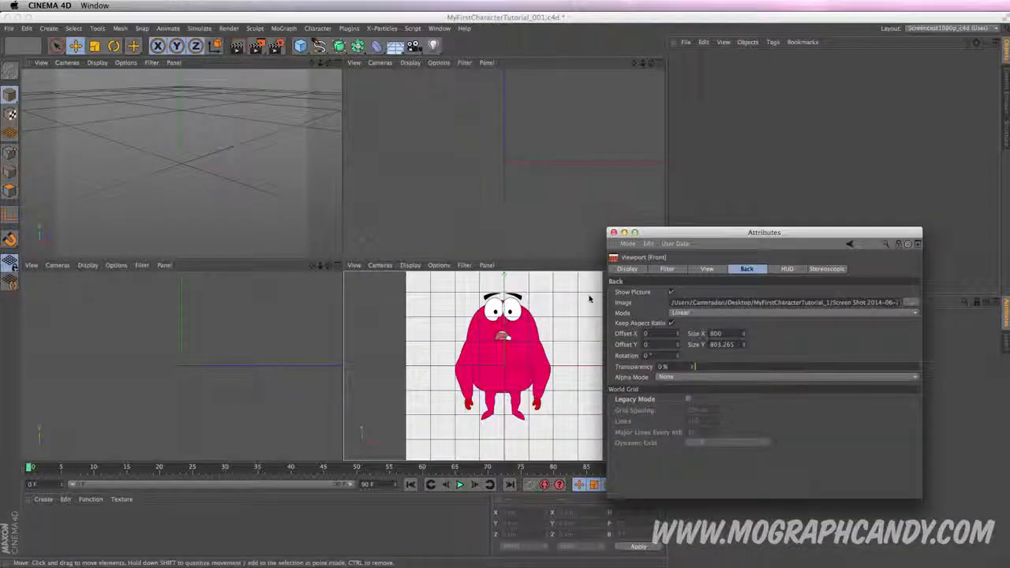
Set the Front viewport background image's transparency to 45% and close the viewport settings.
drag(693, 367, 799, 374)
mouse_move(667, 234)
mouse_down()
mouse_move(739, 293)
mouse_move(721, 246)
mouse_move(685, 244)
mouse_up()
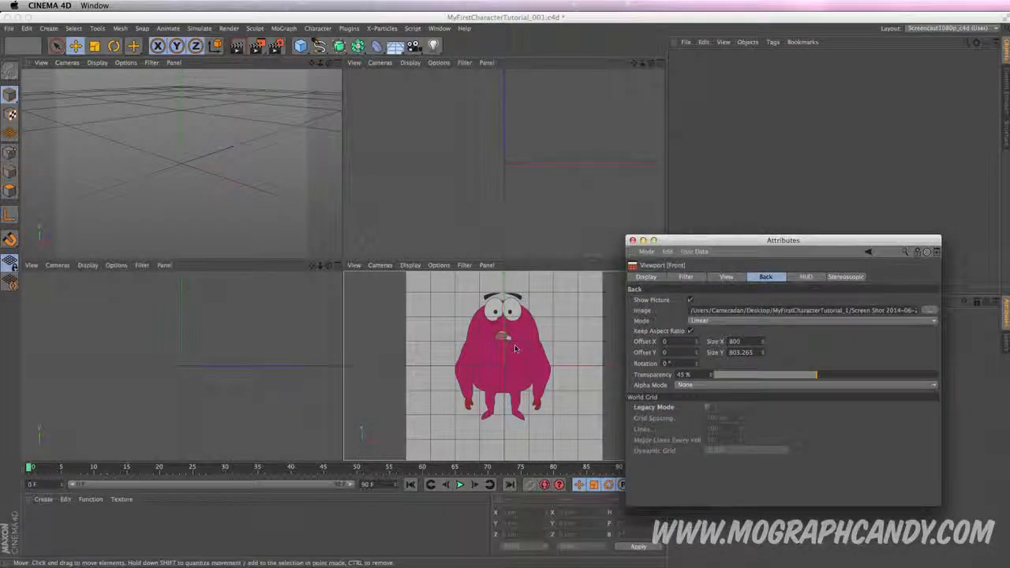
click(632, 240)
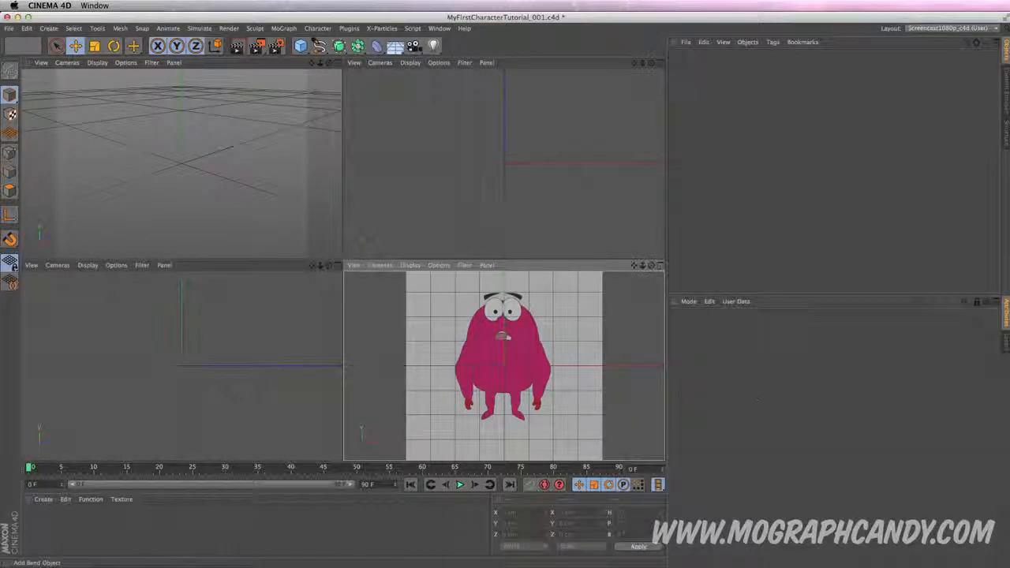
Add a cube over the character's body, raised to about 77 cm in Y and resized to about 229 cm wide and 306 cm tall.
click(300, 47)
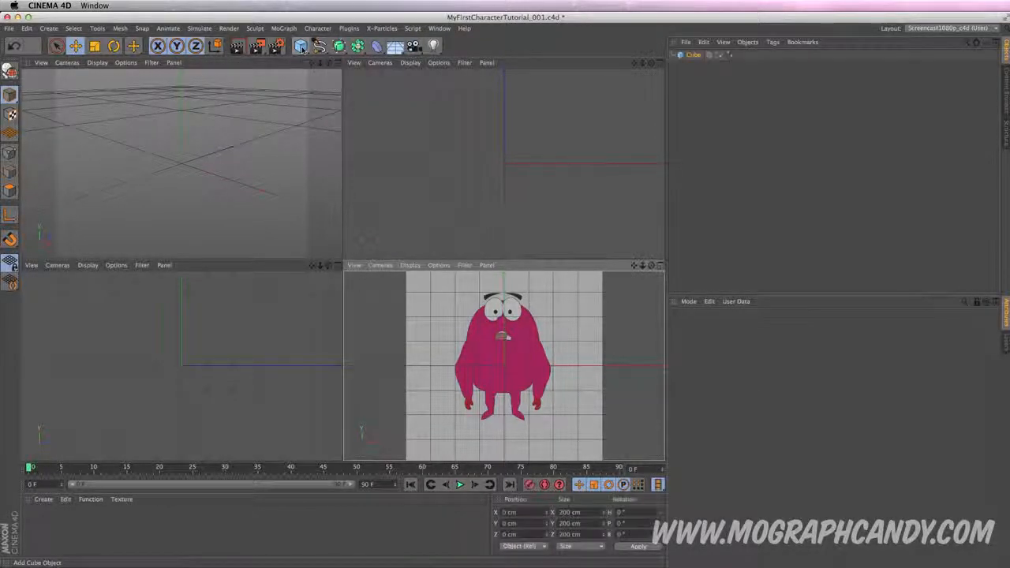
drag(504, 327, 503, 307)
drag(528, 347, 505, 316)
drag(537, 349, 545, 350)
click(215, 154)
mouse_move(215, 155)
mouse_down()
mouse_move(204, 151)
mouse_move(213, 153)
mouse_up()
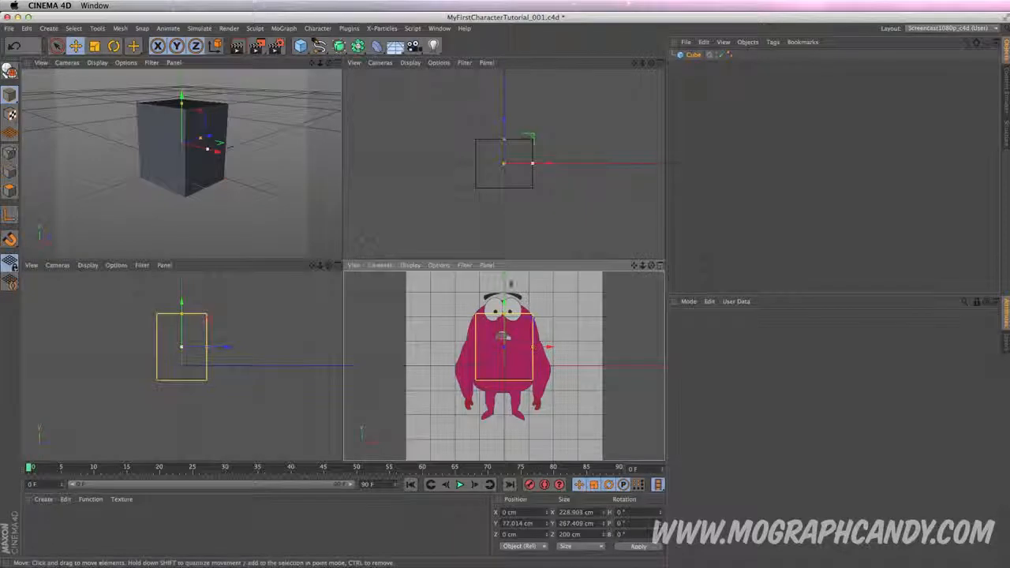
drag(504, 315, 503, 313)
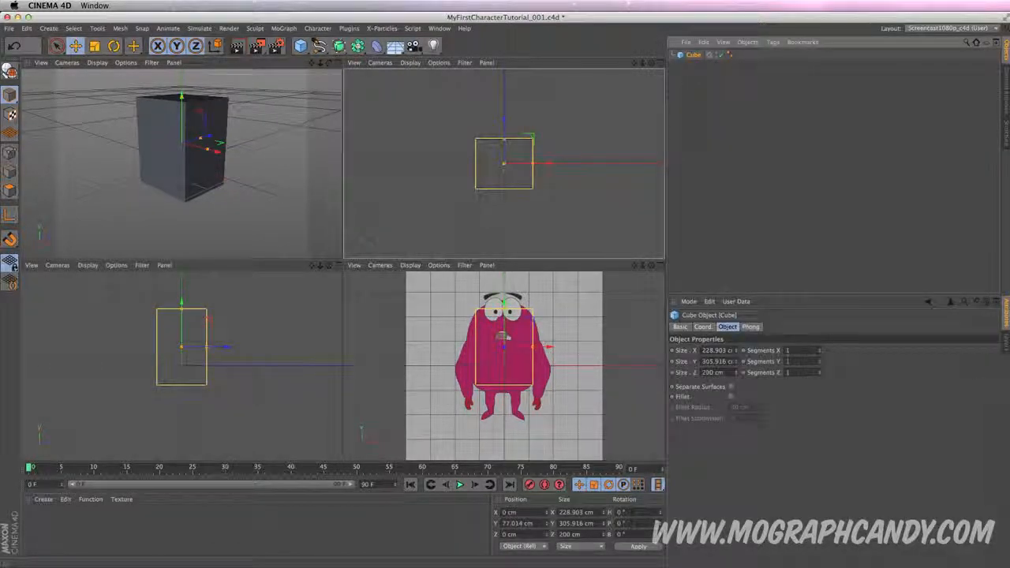
Set the cube's X, Y and Z segments to 2 each.
click(819, 350)
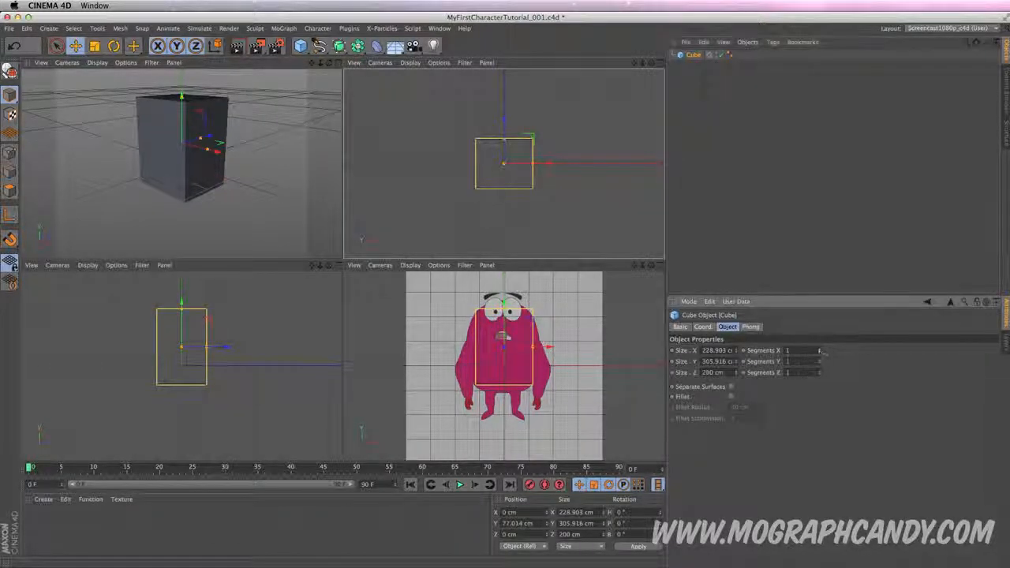
click(819, 360)
click(819, 371)
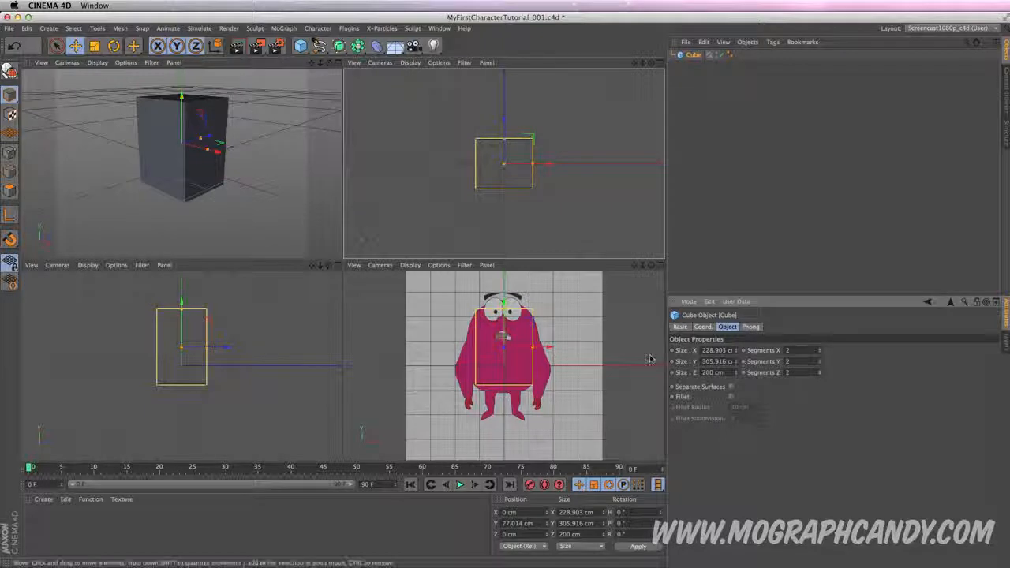
Display the perspective view with Gouraud Shading (Lines) and maximize it, angled to show the cube's top.
click(265, 90)
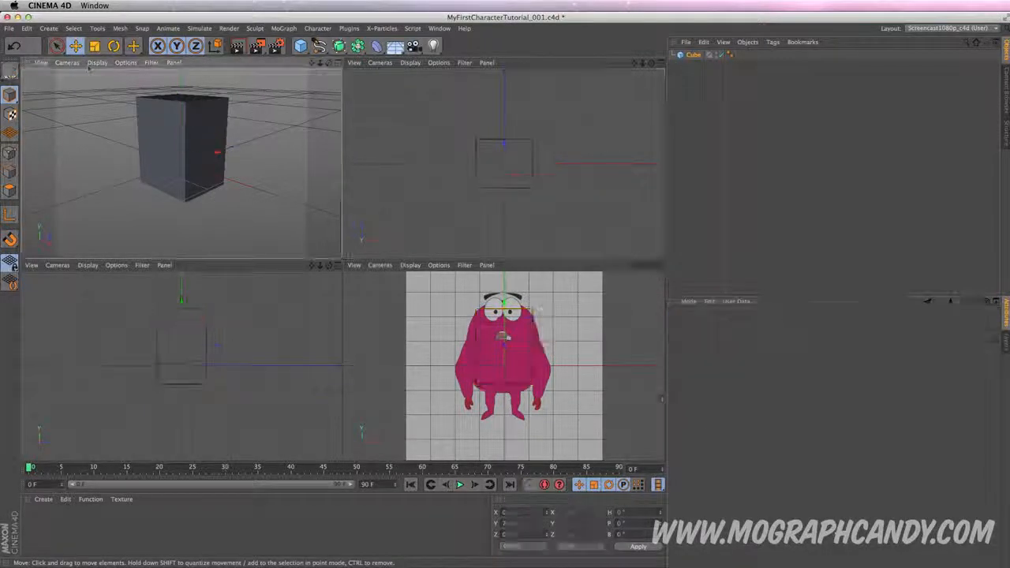
click(100, 62)
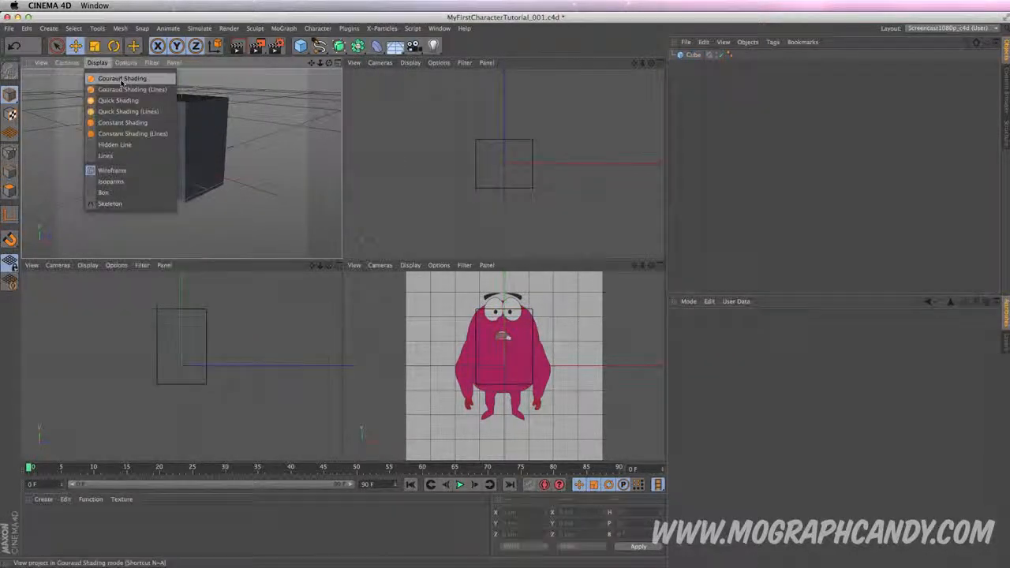
click(126, 90)
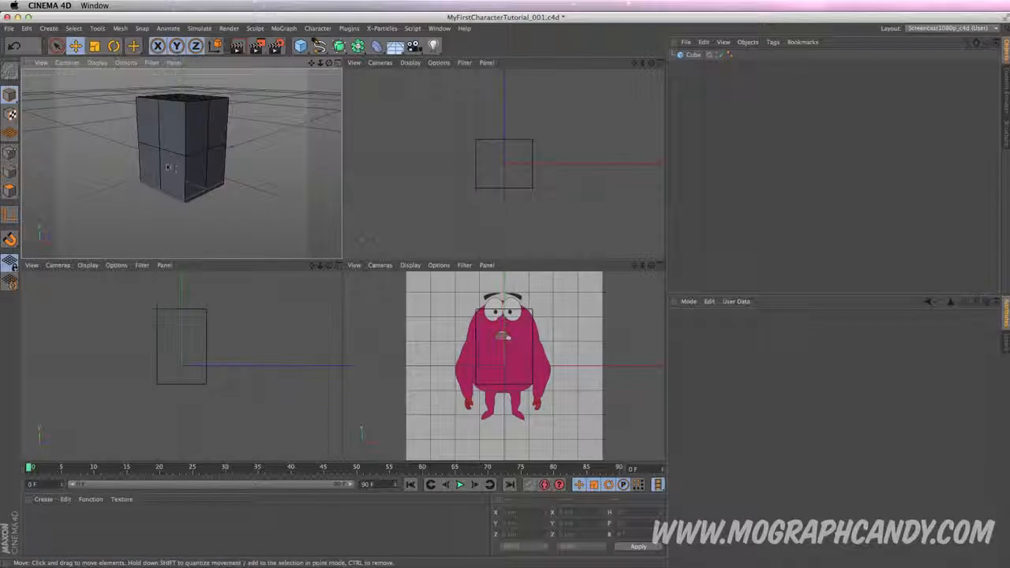
alt+drag(168, 151, 197, 142)
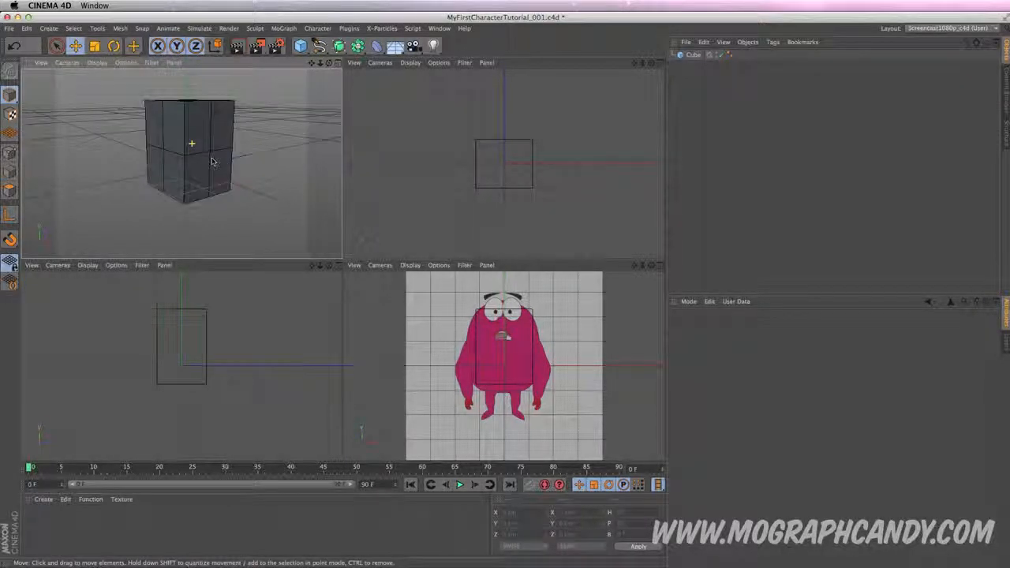
middle_click(322, 143)
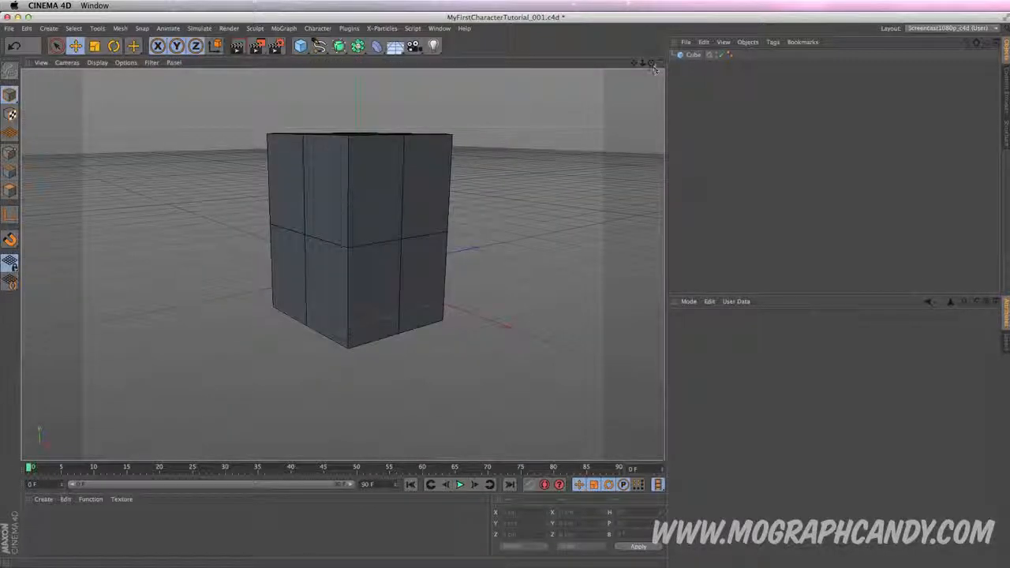
drag(651, 63, 617, 85)
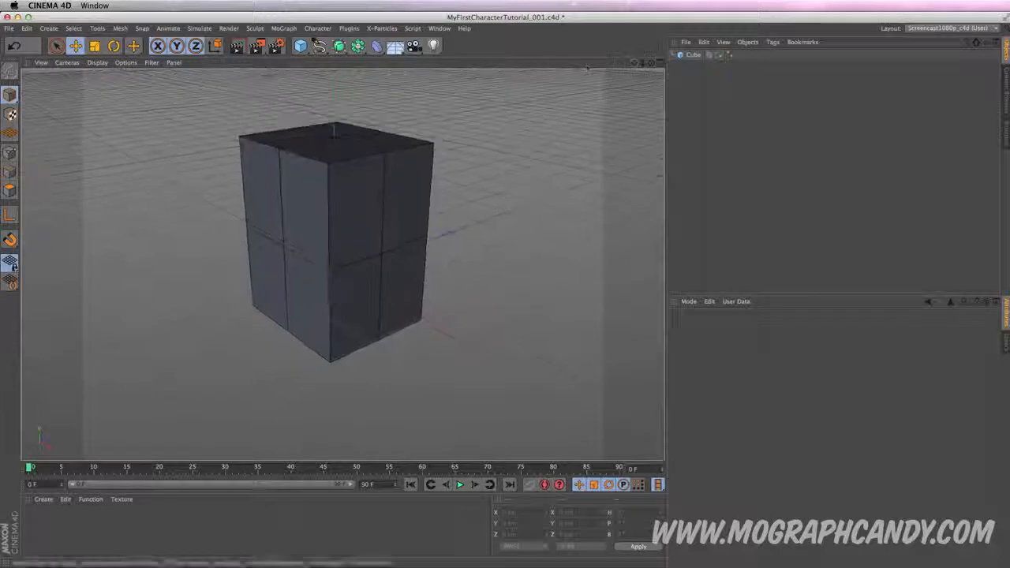
Make the cube editable and smooth it by nesting it under a new Subdivision Surface.
drag(338, 46, 412, 65)
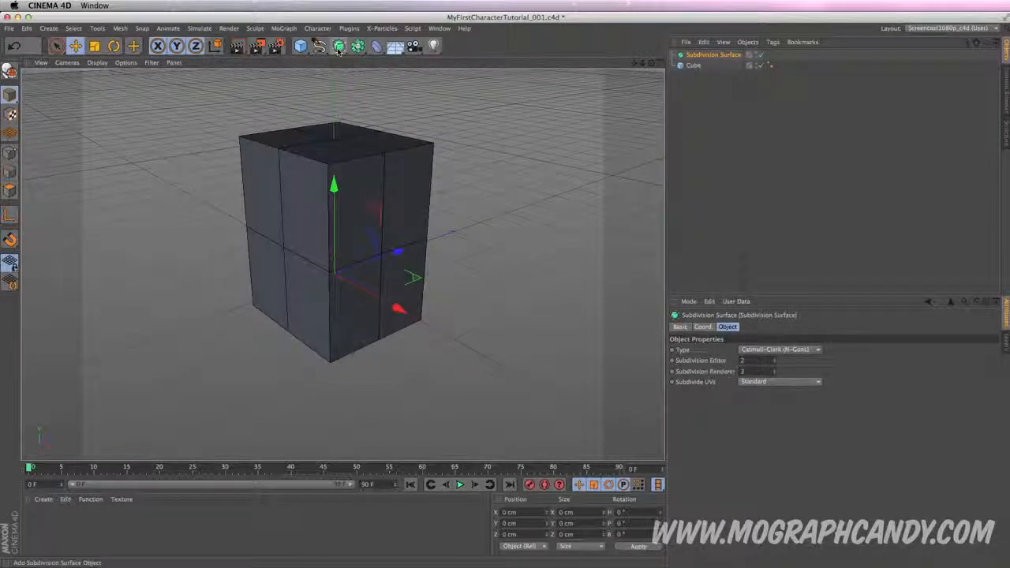
click(693, 67)
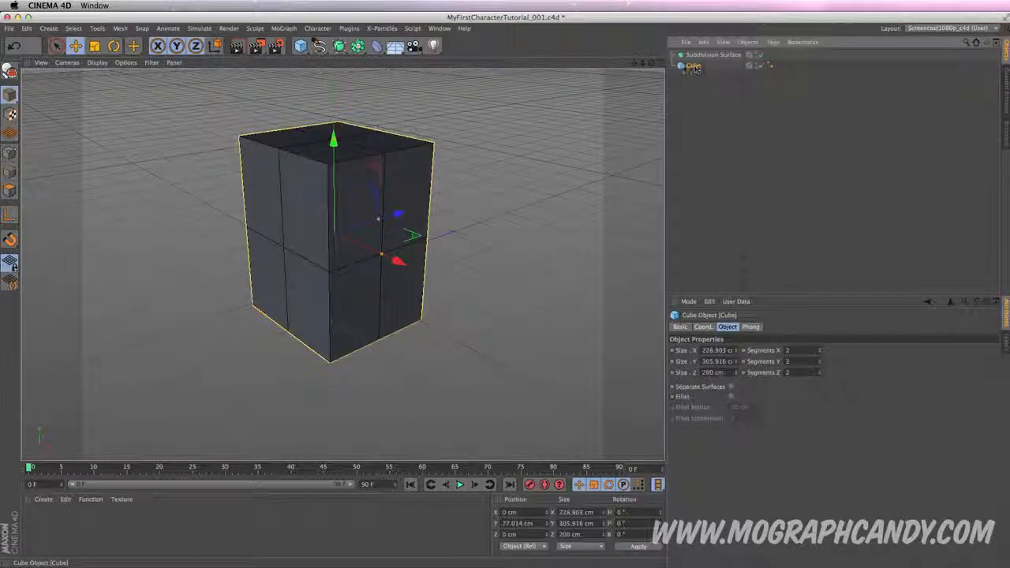
key(c)
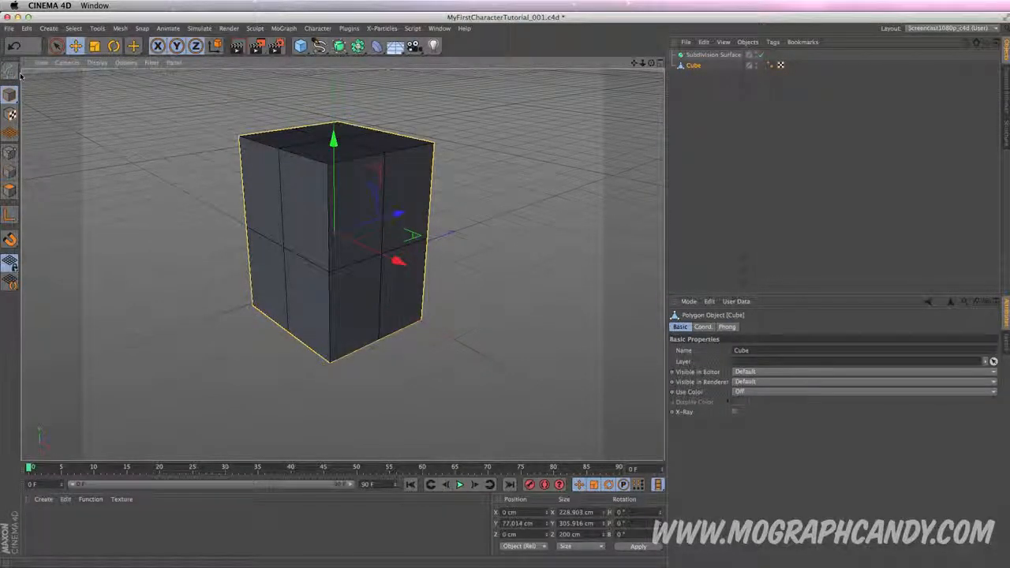
key(super+z)
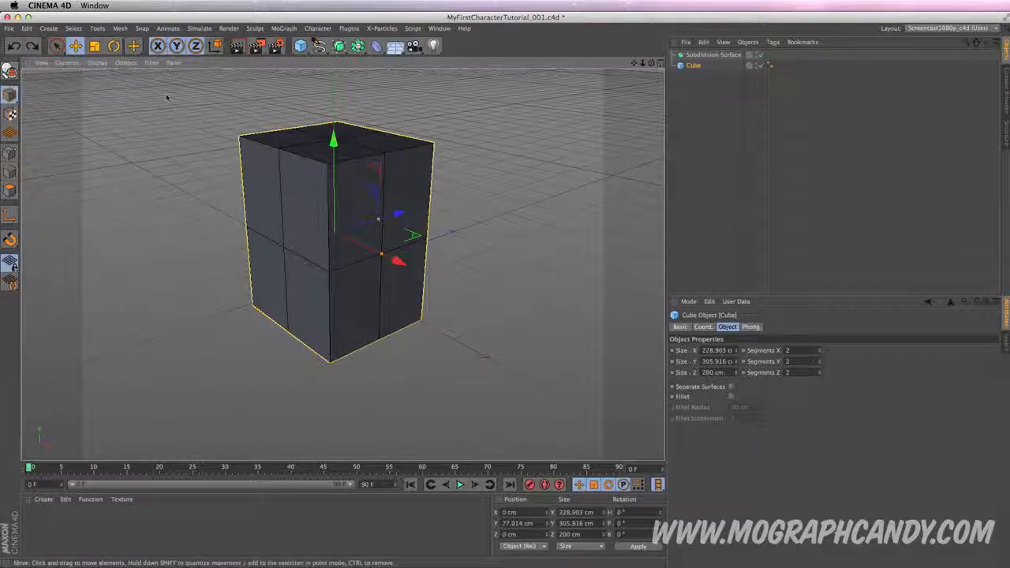
key(c)
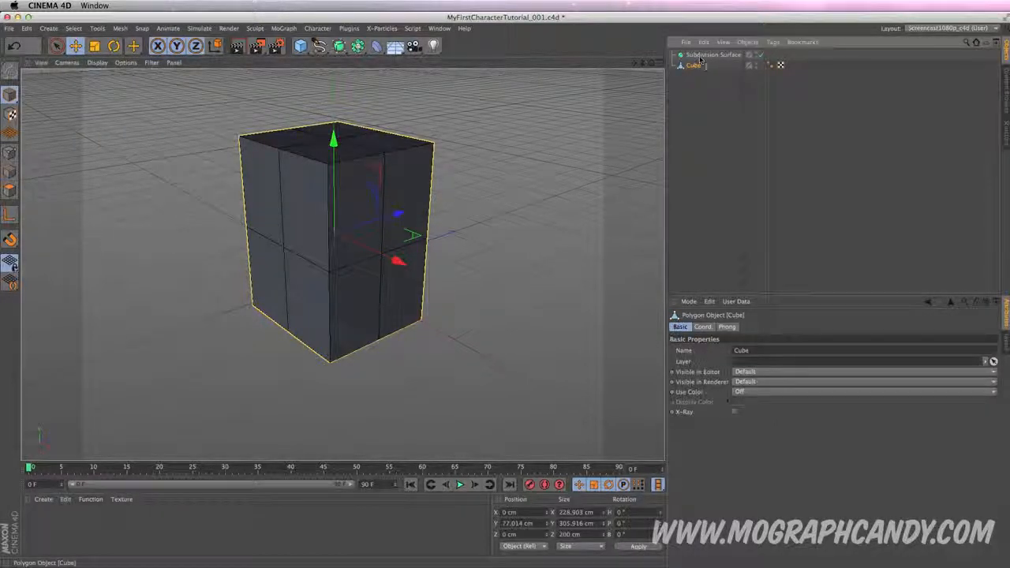
drag(701, 60, 702, 55)
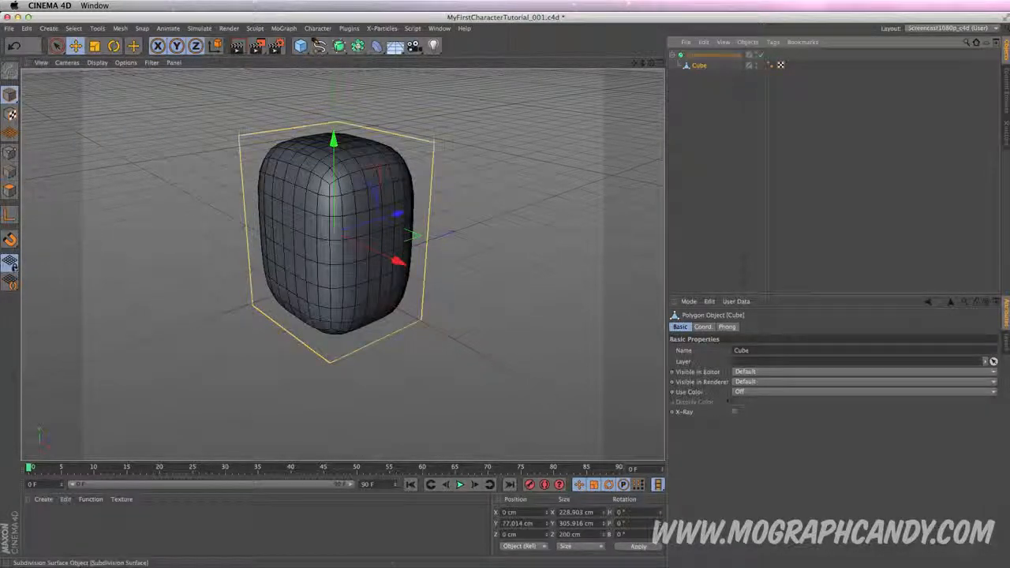
Switch the Subdivision Surface off and back on to compare the plain cube and smoothed shape with the character in the front view.
alt+drag(523, 126, 371, 112)
drag(633, 62, 683, 36)
click(712, 55)
click(760, 54)
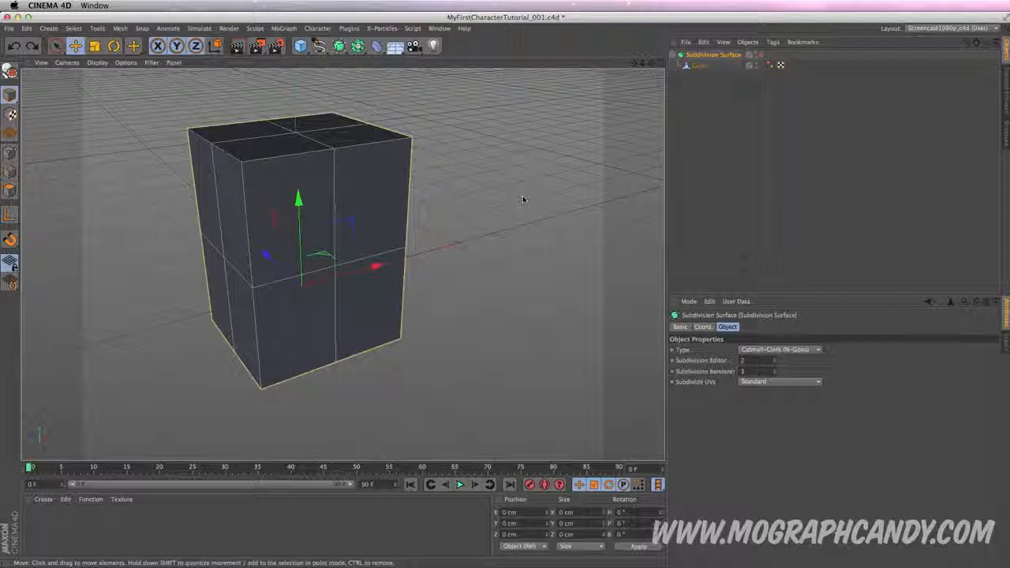
middle_click(522, 199)
click(511, 310)
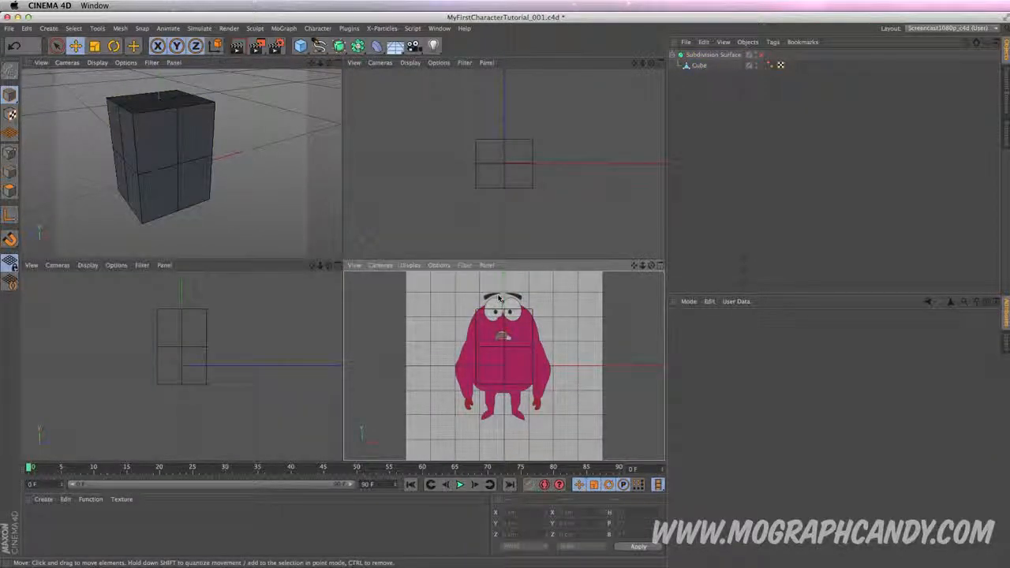
click(760, 54)
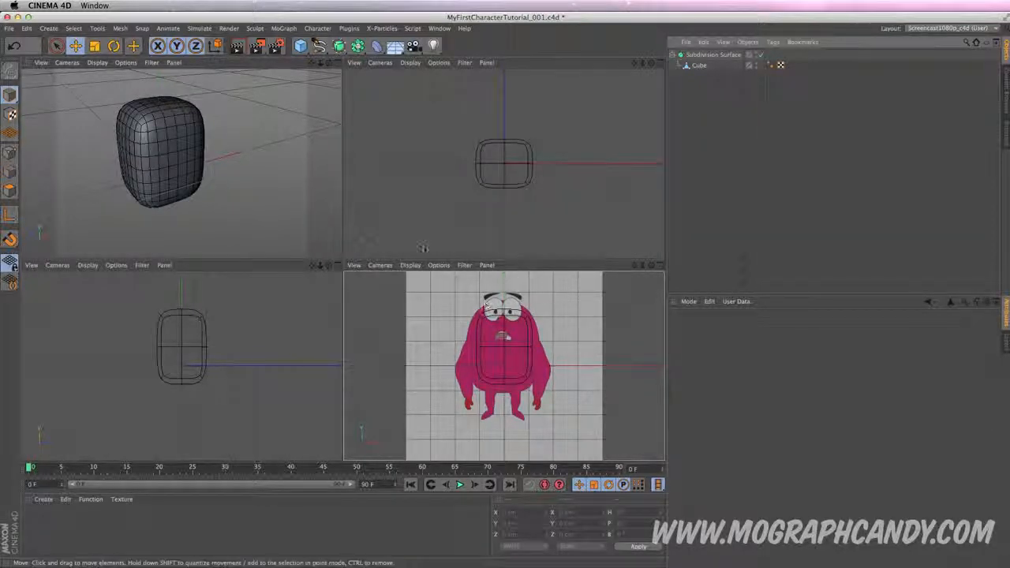
Scale the cube up over the character's body to about 241 cm wide, 353 cm tall and 231 cm deep.
click(488, 334)
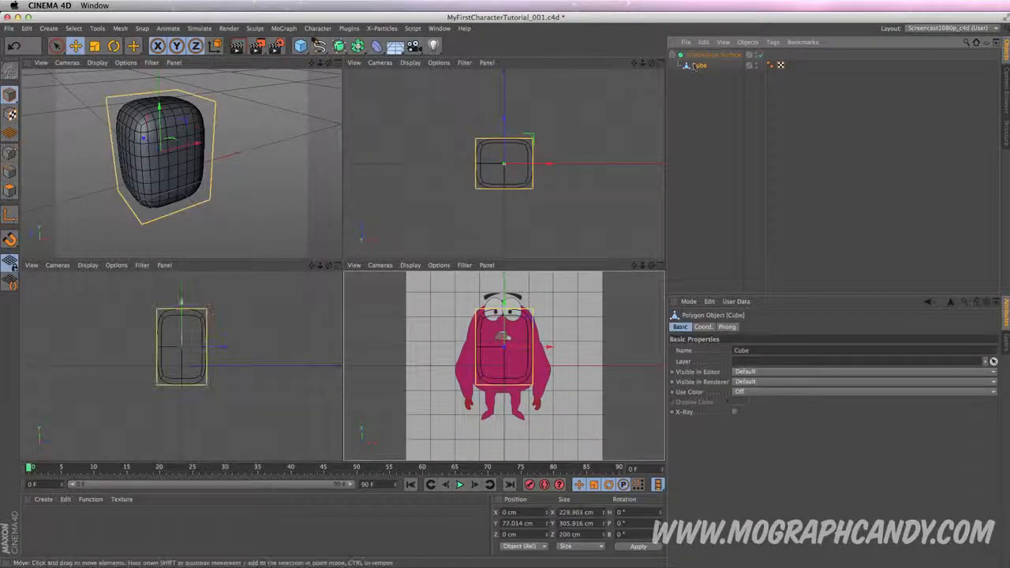
key(t)
drag(491, 335, 549, 348)
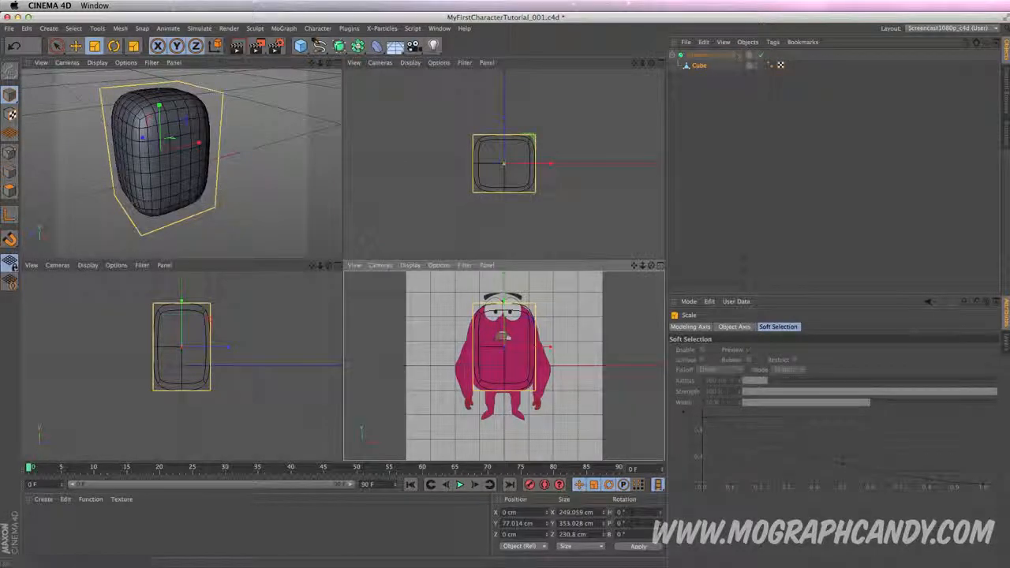
Toggle the Subdivision Surface repeatedly to compare the enlarged cage with its smoothed form.
click(759, 55)
click(759, 55)
click(760, 55)
click(759, 55)
click(759, 56)
click(760, 55)
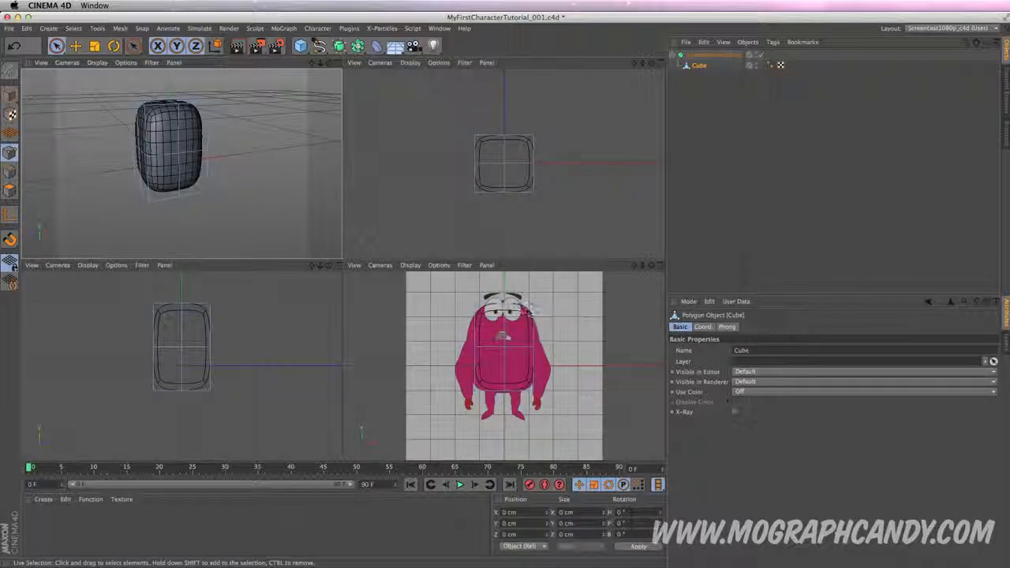
Raise the body's top centre point to about 206 cm in Y and lower the bottom centre point slightly.
drag(312, 63, 329, 77)
click(11, 152)
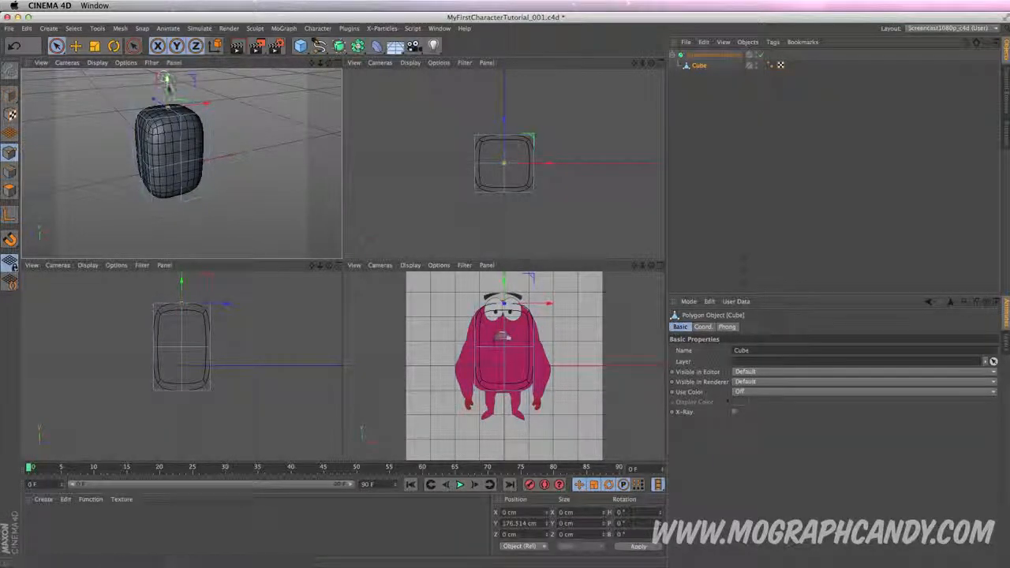
key(e)
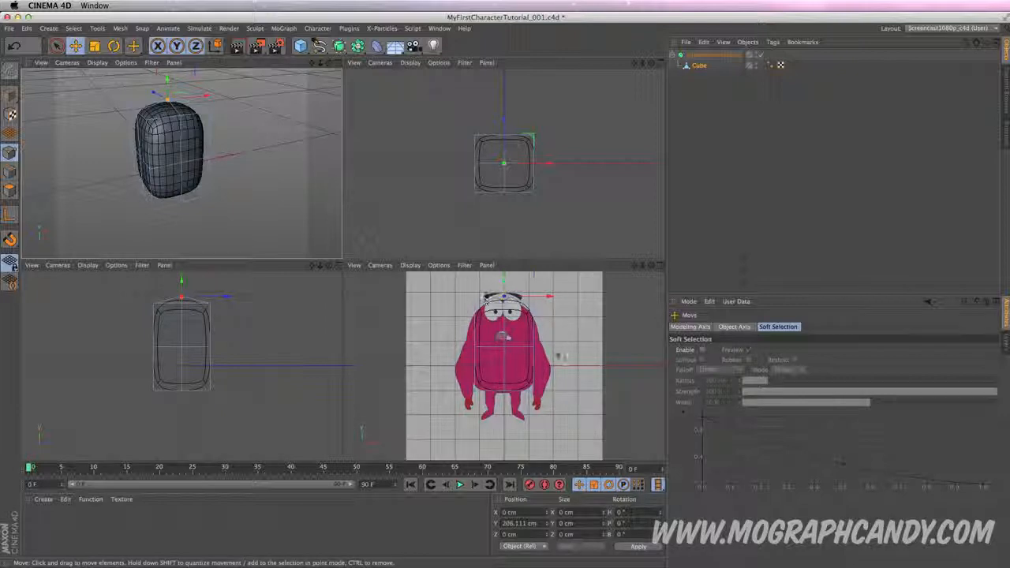
alt+drag(246, 148, 181, 164)
click(175, 225)
drag(174, 187, 175, 190)
Try to widen the body by scaling the two mid-height side centre points apart.
alt+drag(251, 151, 158, 168)
click(135, 163)
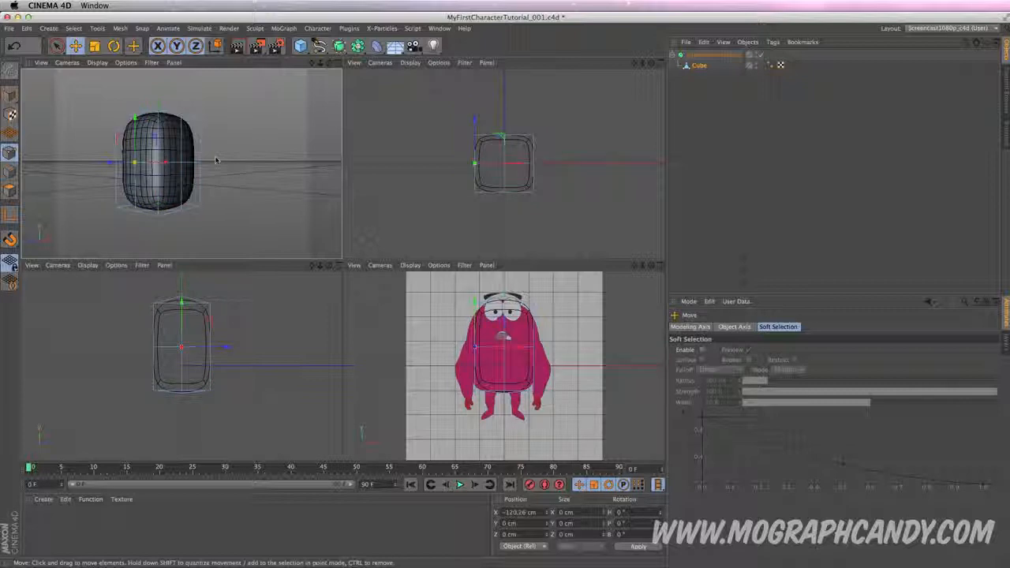
click(338, 62)
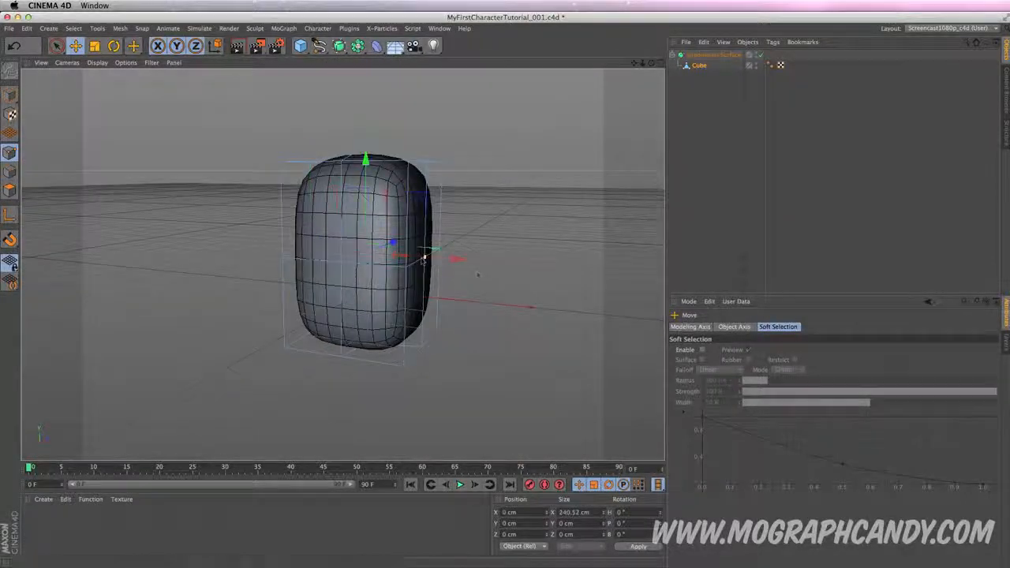
alt+drag(480, 270, 391, 290)
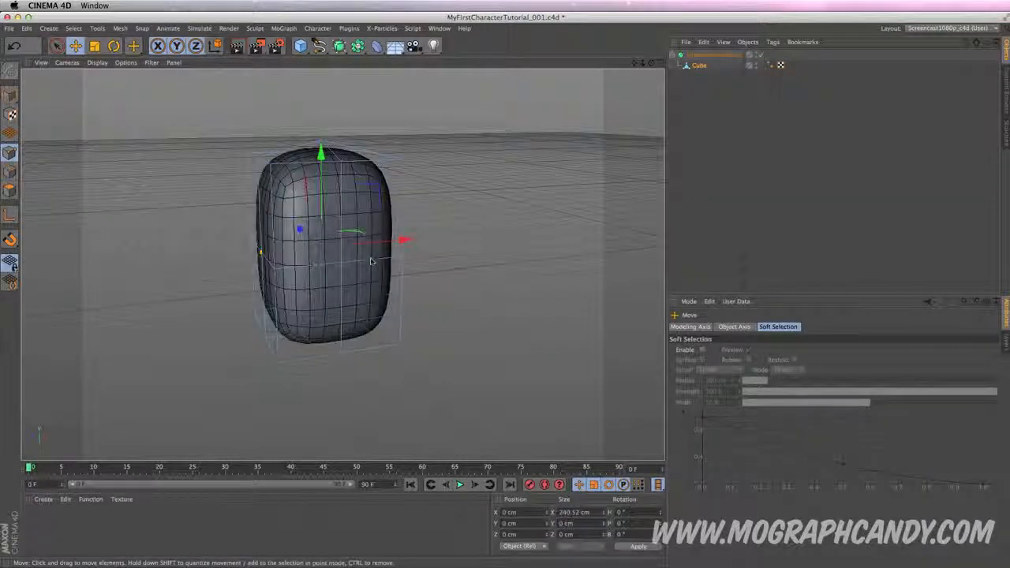
key(t)
drag(407, 240, 434, 239)
mouse_move(342, 263)
alt+mouse_down()
mouse_move(295, 259)
mouse_move(246, 294)
mouse_move(236, 273)
mouse_move(400, 259)
mouse_move(445, 236)
mouse_move(379, 273)
mouse_move(342, 264)
alt+mouse_up()
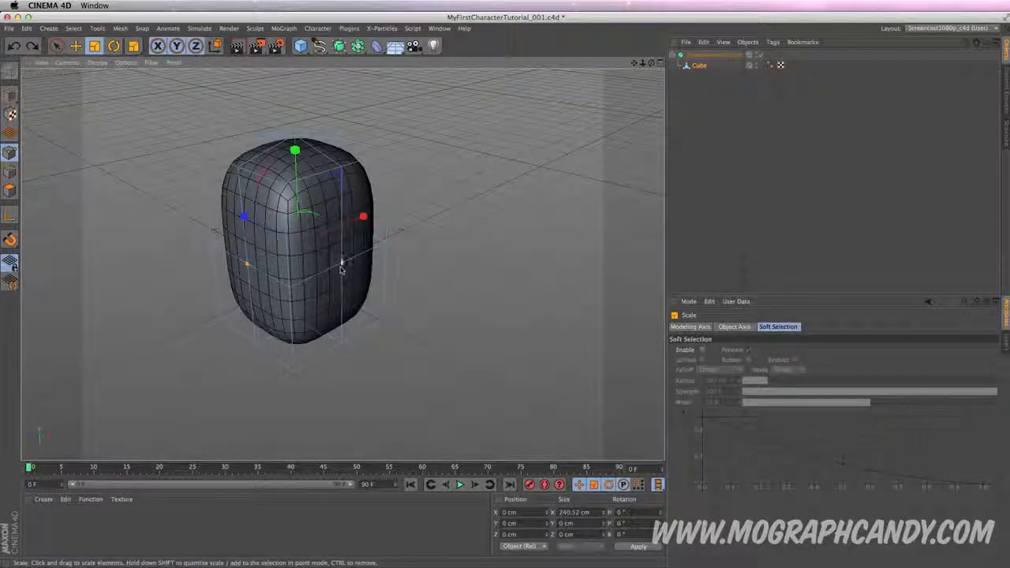
alt+drag(353, 269, 375, 319)
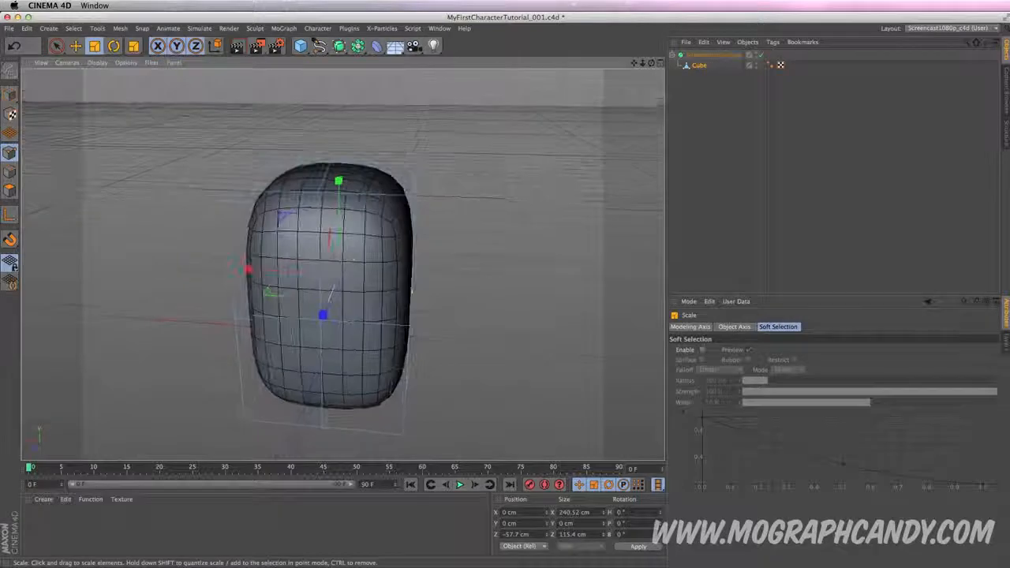
alt+drag(355, 257, 338, 177)
Select the four mid-height centre points on the body's front, back and two sides with Live Selection.
click(56, 45)
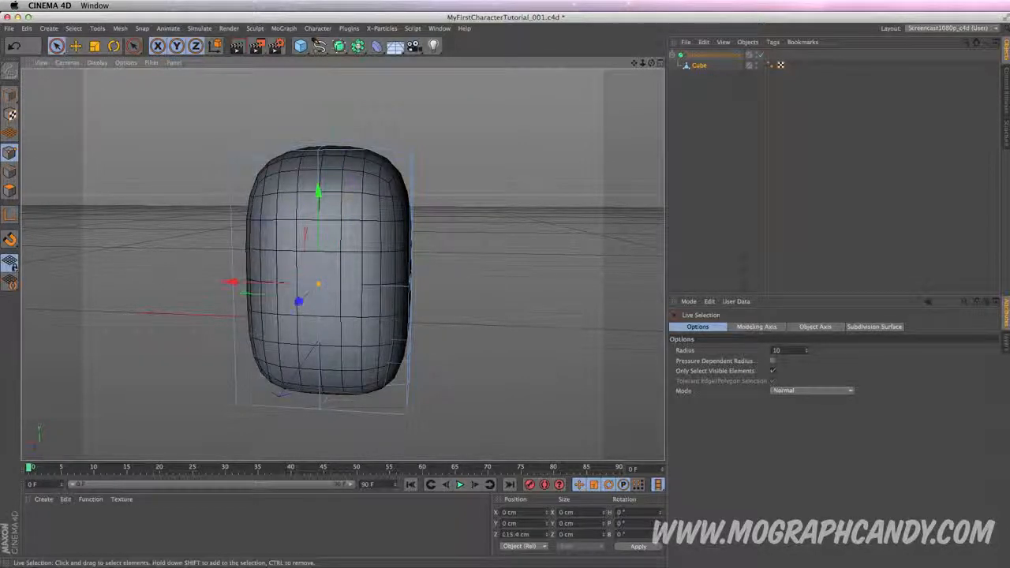
alt+drag(429, 276, 250, 371)
alt+drag(432, 266, 564, 259)
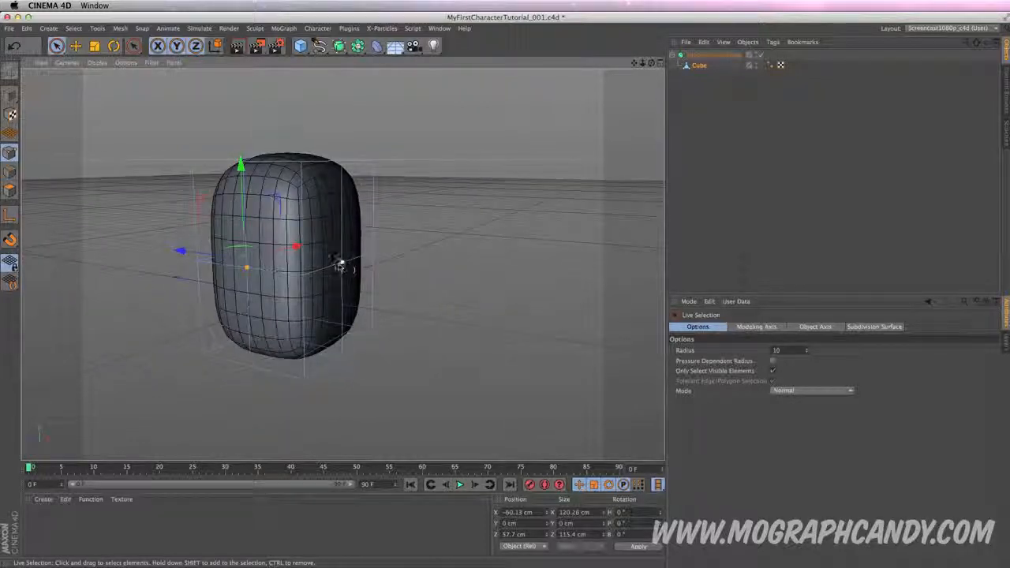
alt+drag(402, 241, 591, 258)
alt+drag(365, 250, 558, 276)
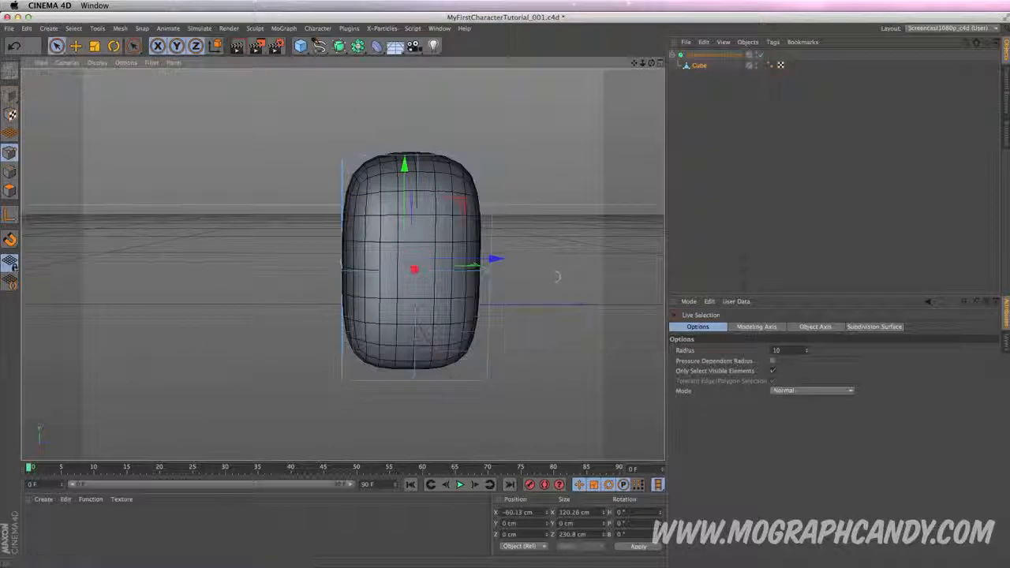
drag(411, 275, 413, 274)
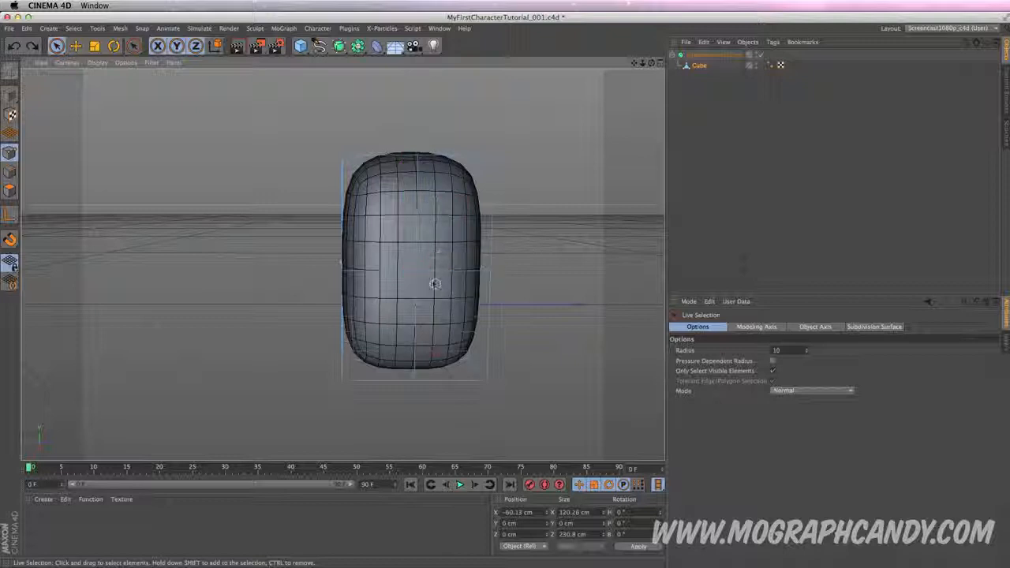
alt+drag(513, 296, 308, 278)
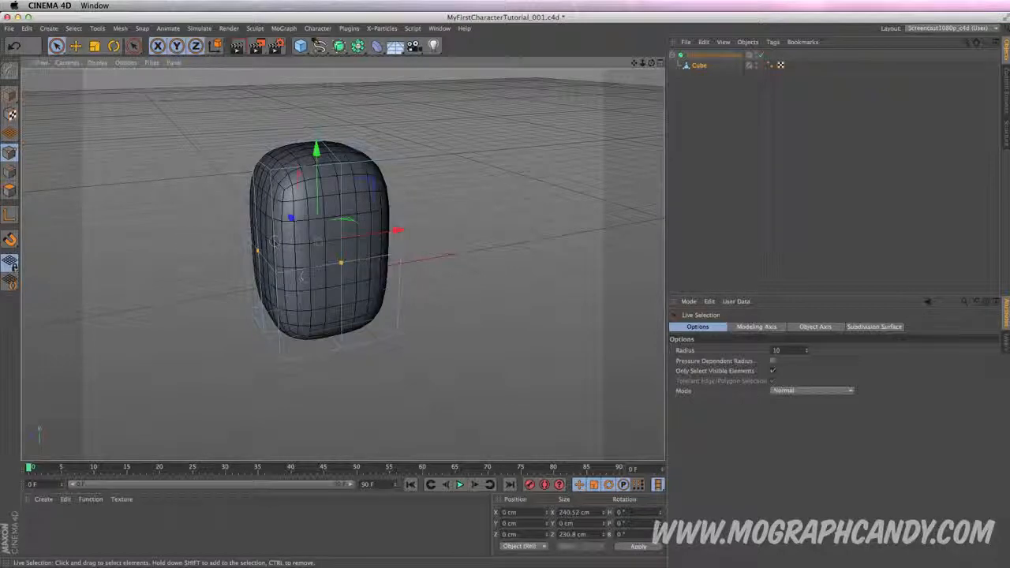
Scale the four mid-height points outward to about 333 cm wide and 370 cm deep, fitting the width to the reference character.
key(t)
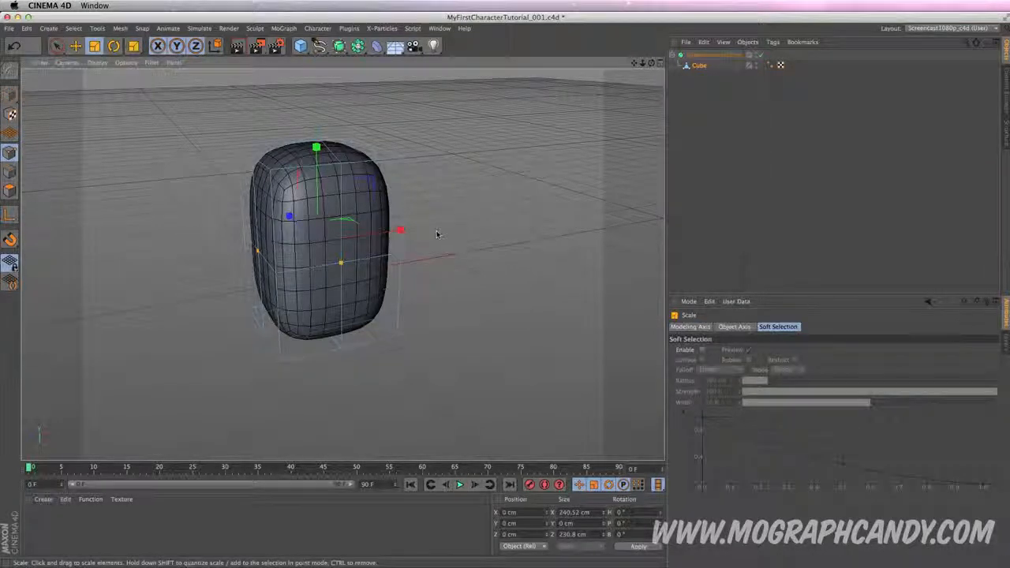
drag(436, 233, 525, 233)
alt+drag(341, 264, 433, 295)
alt+drag(454, 340, 521, 296)
middle_click(551, 259)
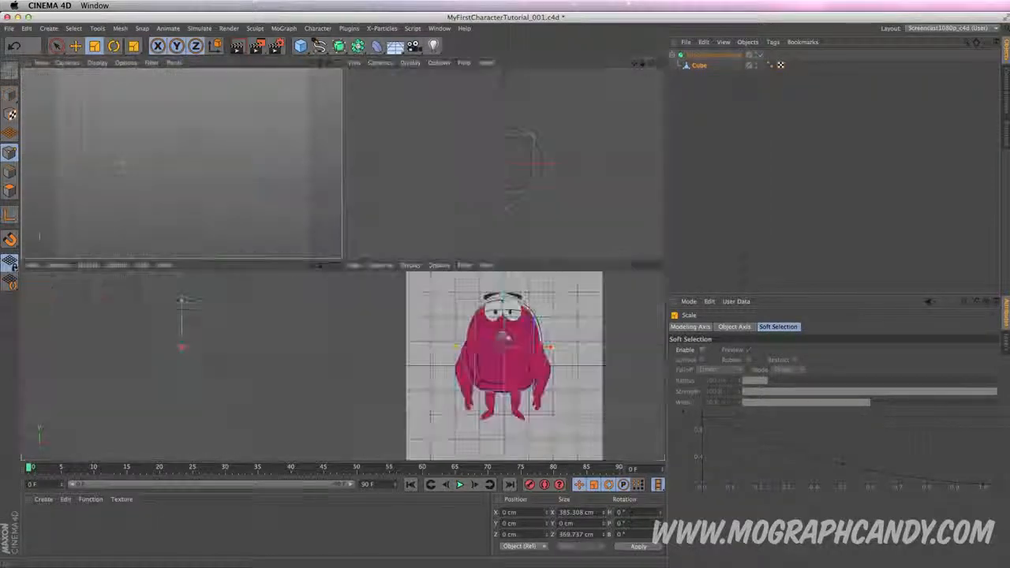
scroll(537, 357, up, 2)
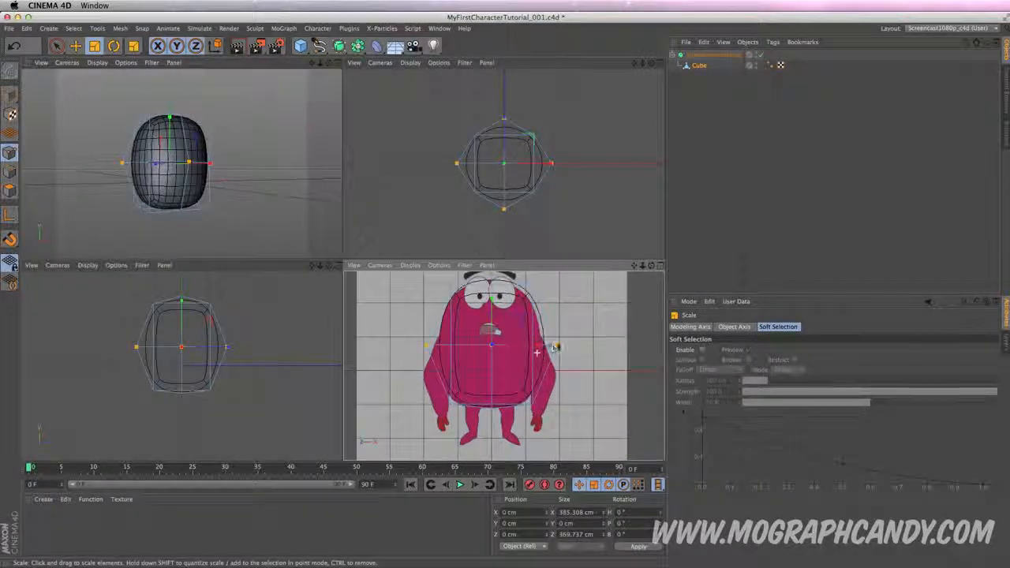
drag(555, 347, 533, 347)
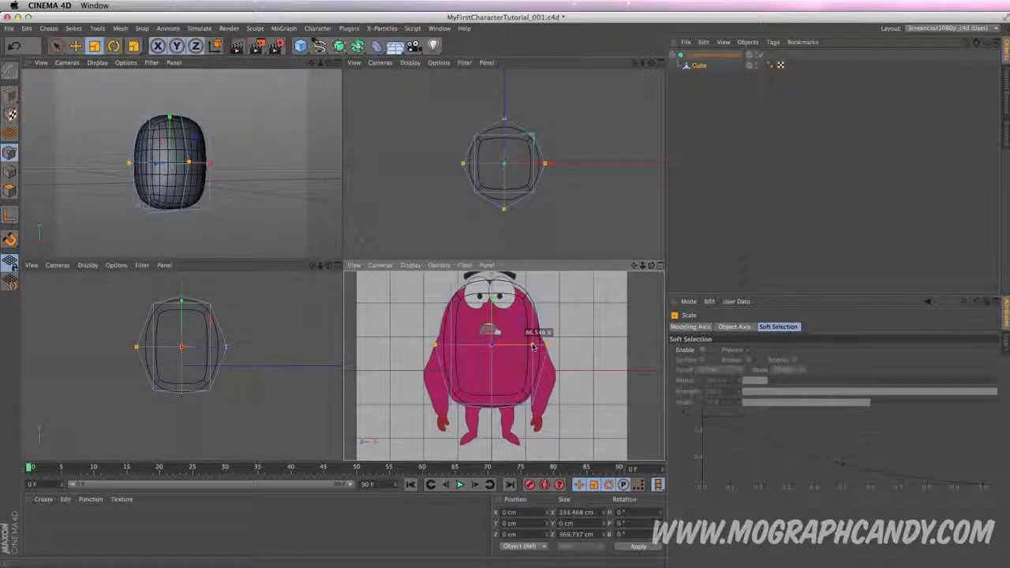
Select the outer ring of points around the body's top with Loop Selection.
click(338, 62)
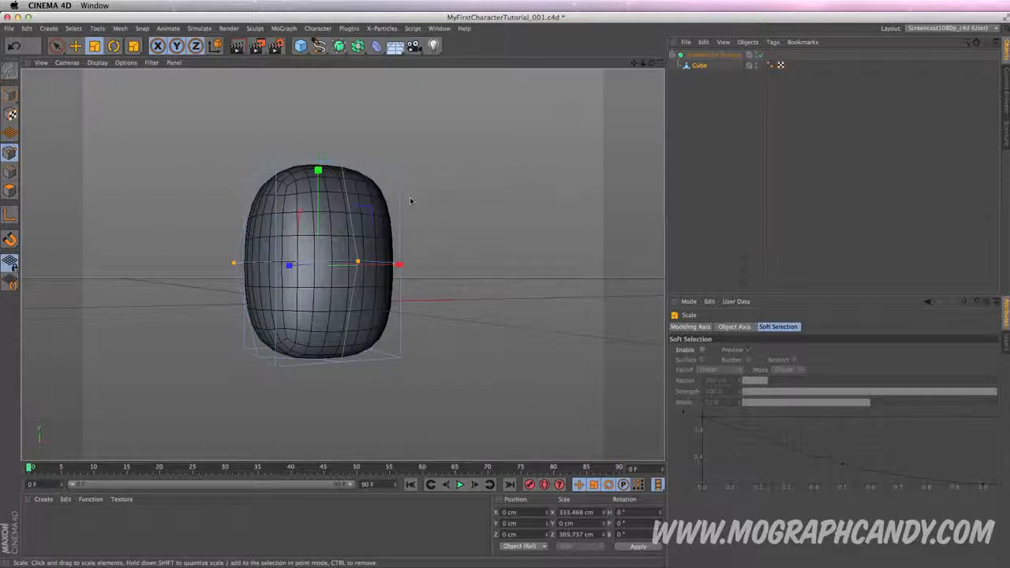
scroll(412, 201, up, 2)
alt+drag(415, 202, 458, 145)
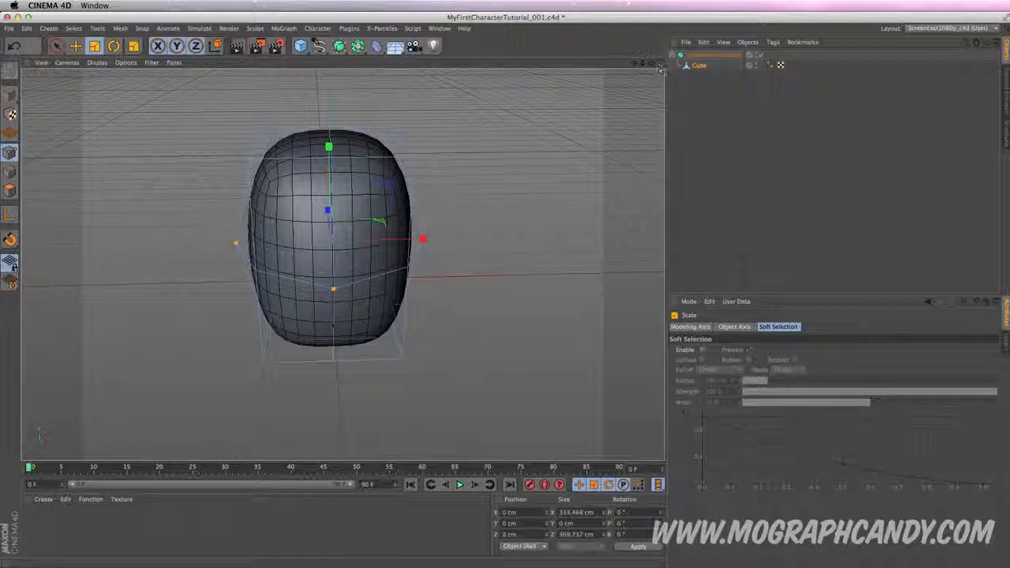
click(10, 151)
key(u)
key(l)
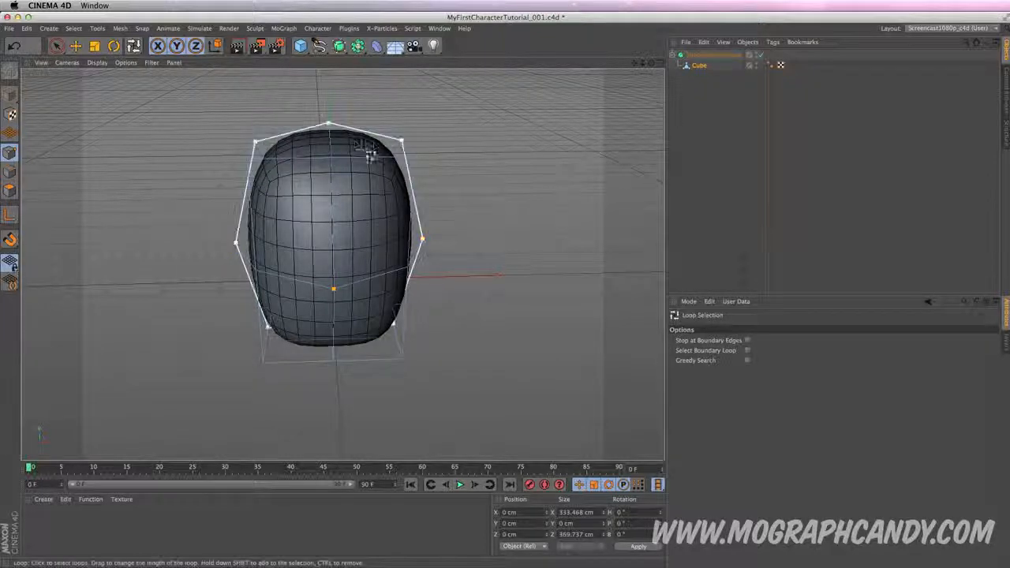
click(283, 195)
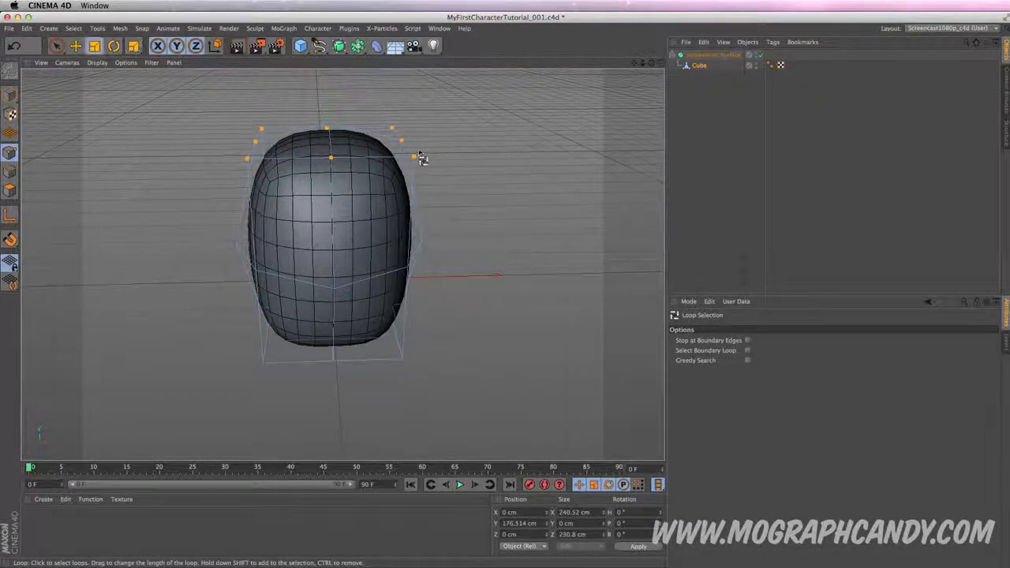
Try scaling the top ring of points outward to about 352 cm wide and 338 cm deep.
key(t)
drag(548, 137, 590, 158)
alt+drag(366, 143, 276, 292)
alt+drag(342, 264, 396, 229)
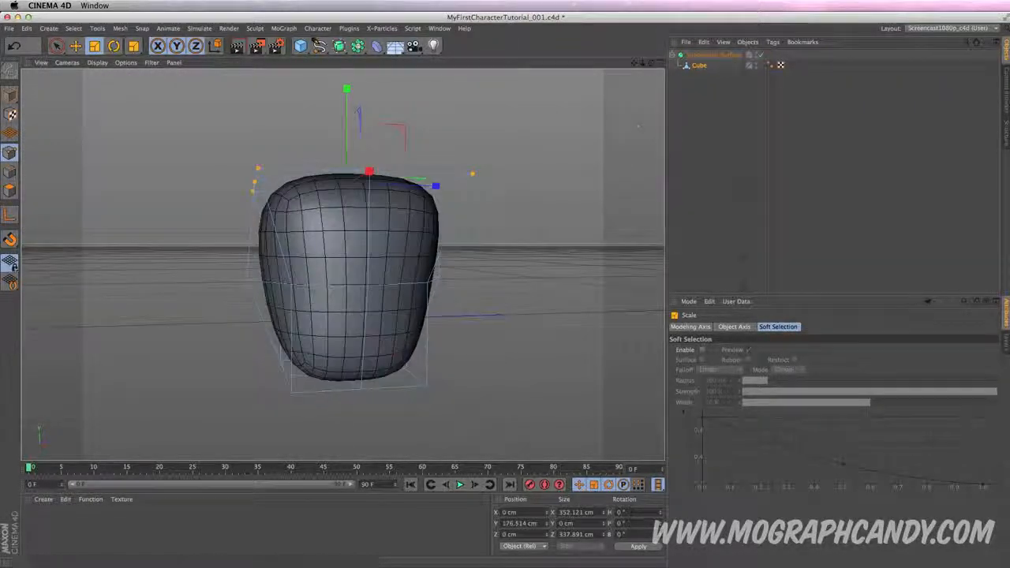
Scale the top ring of points inward to about 196 cm wide and 188 cm deep, rounding the head to the reference.
middle_click(611, 281)
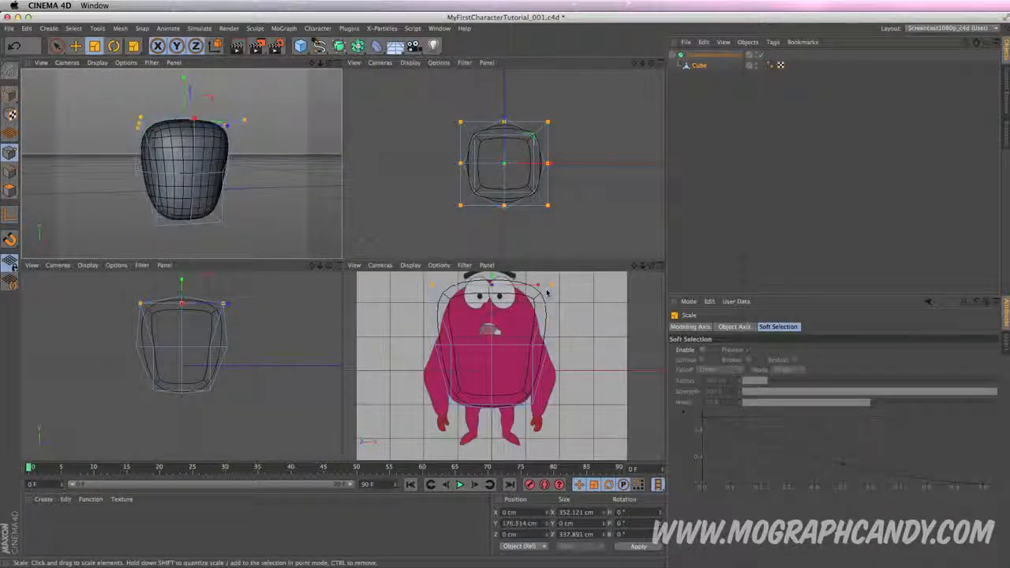
drag(576, 292, 500, 286)
key(super+z)
alt+drag(181, 165, 196, 202)
drag(226, 98, 73, 133)
key(super+z)
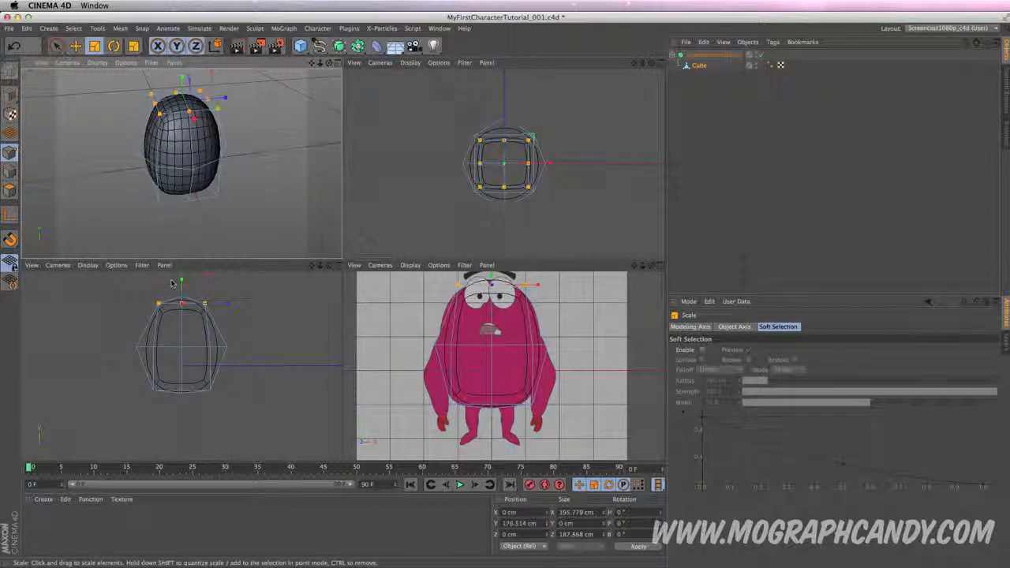
Select the ring of points around the body's base with Loop Selection and scale it slightly outward to fit the reference character.
alt+drag(254, 172, 228, 208)
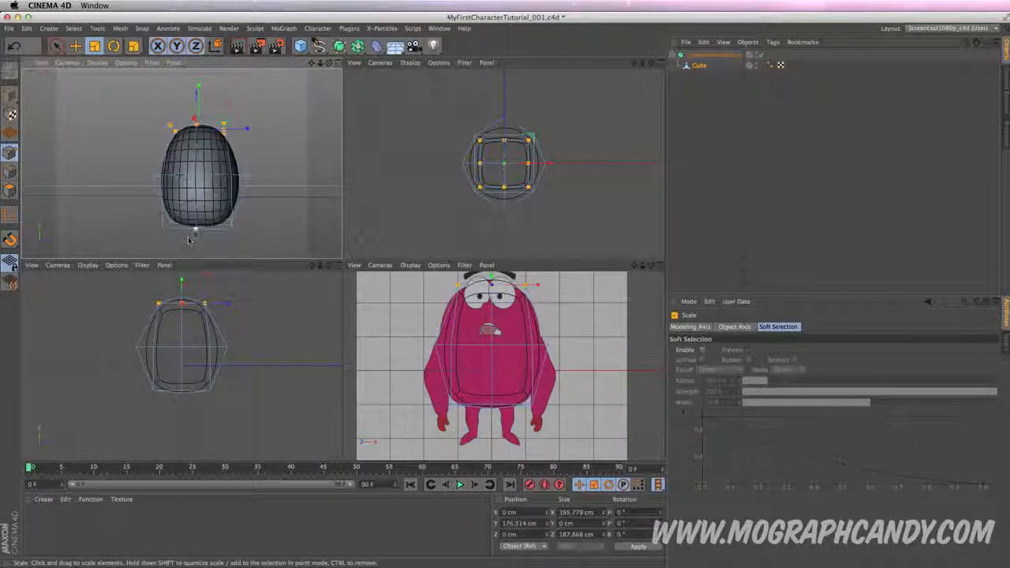
key(u)
key(l)
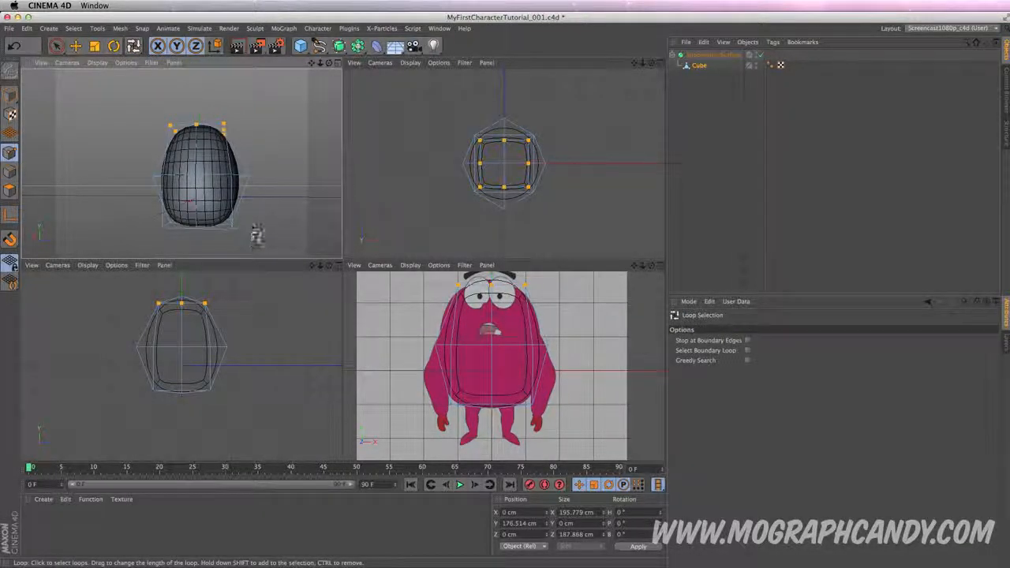
alt+drag(257, 234, 302, 253)
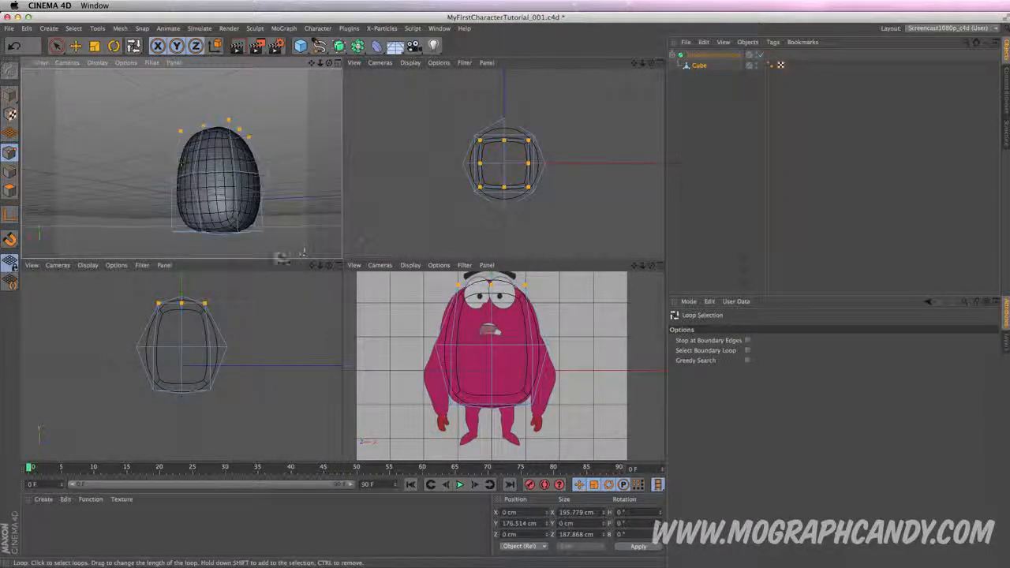
click(236, 230)
click(338, 63)
alt+drag(505, 353, 372, 419)
click(385, 415)
alt+drag(462, 323, 384, 248)
key(t)
drag(466, 268, 460, 245)
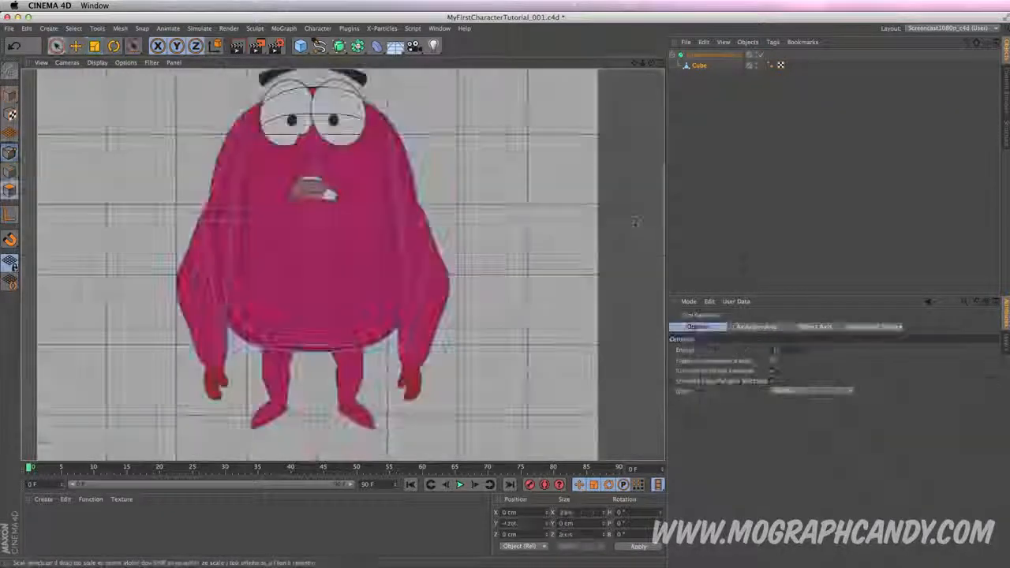
scroll(386, 305, down, 1)
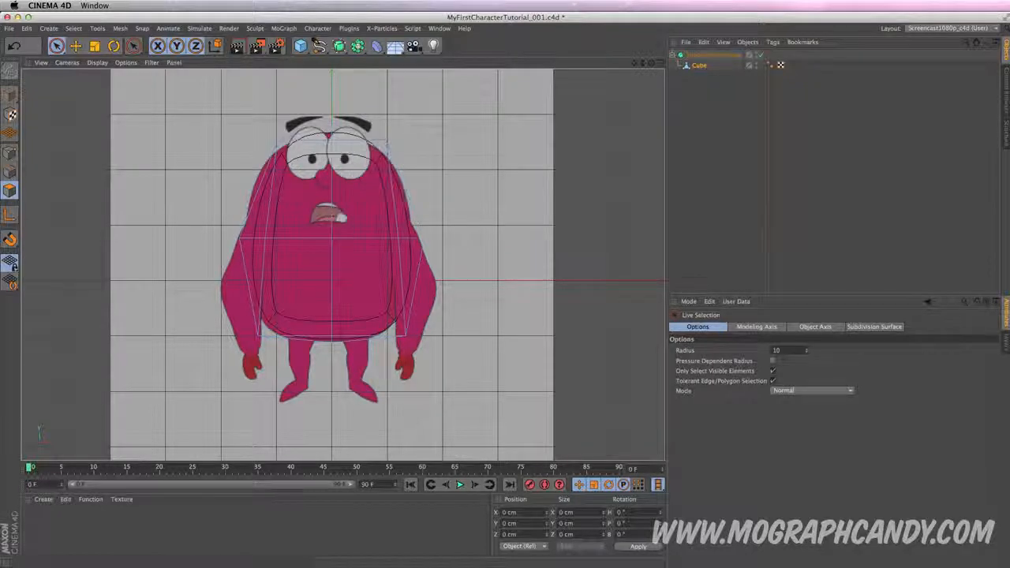
click(660, 63)
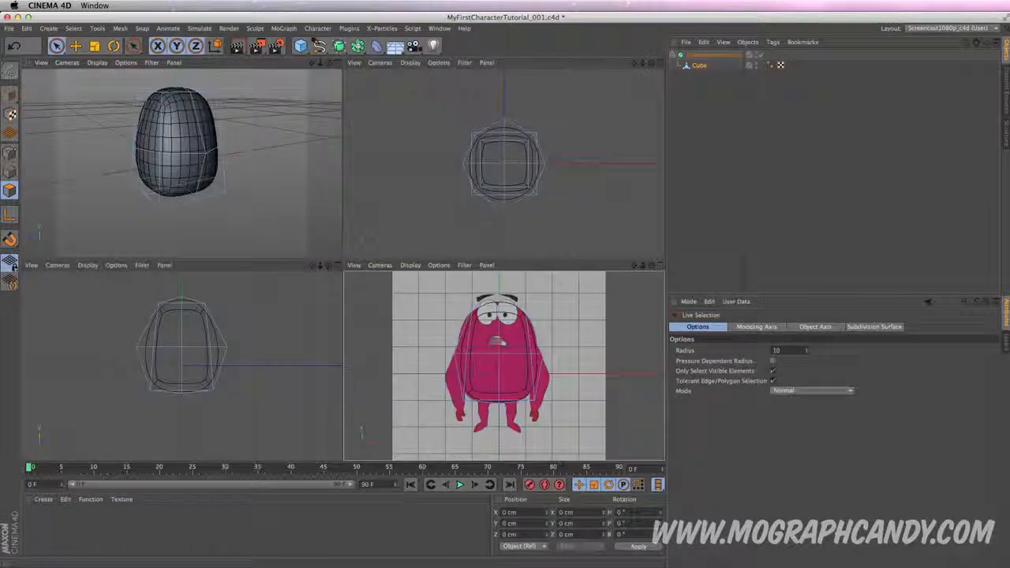
Select the two opposite mid-height points on the body's sides where the arms attach, using Live Selection in point mode.
click(337, 63)
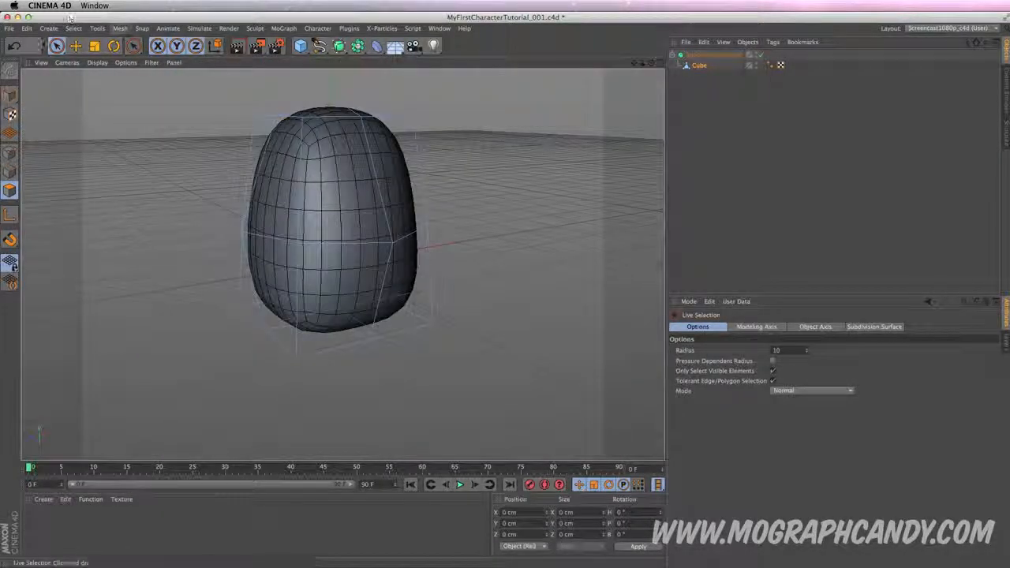
click(9, 152)
click(604, 264)
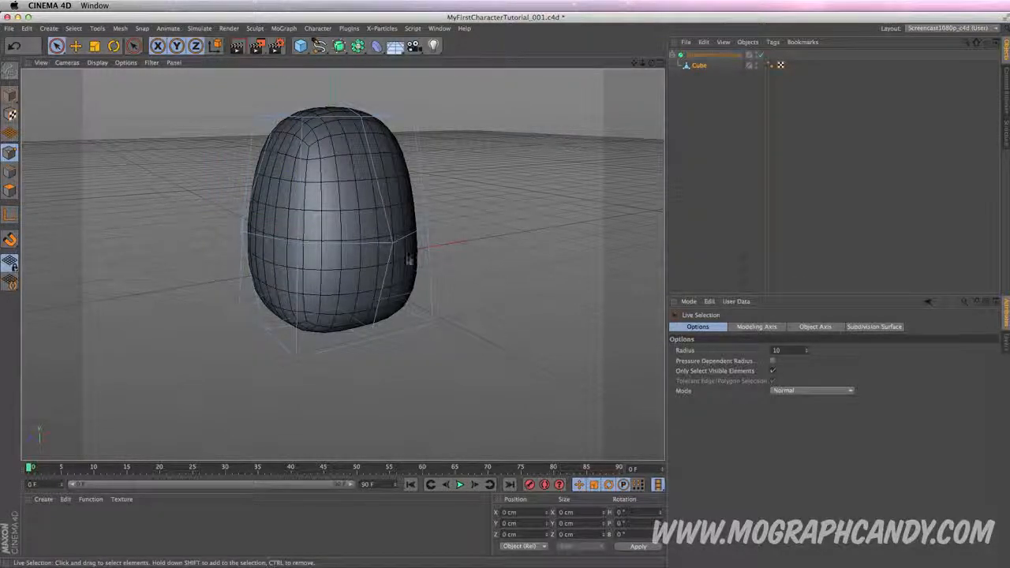
click(244, 232)
alt+drag(334, 237, 561, 243)
shift+click(529, 246)
click(660, 63)
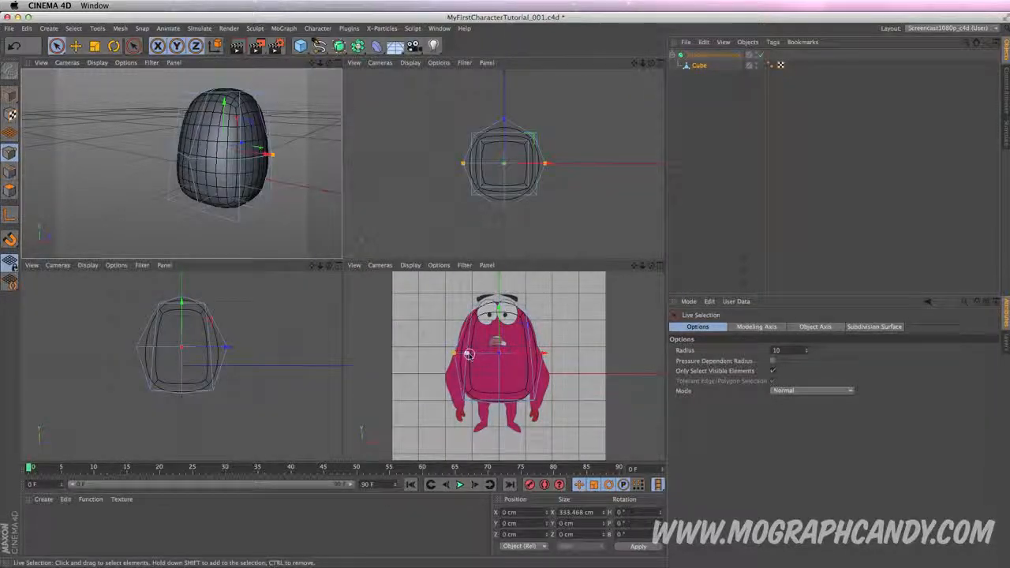
Loop-select the mid-height ring of points, lower it to about -31 cm in Y, and clear the selection.
key(u)
key(l)
click(214, 166)
key(e)
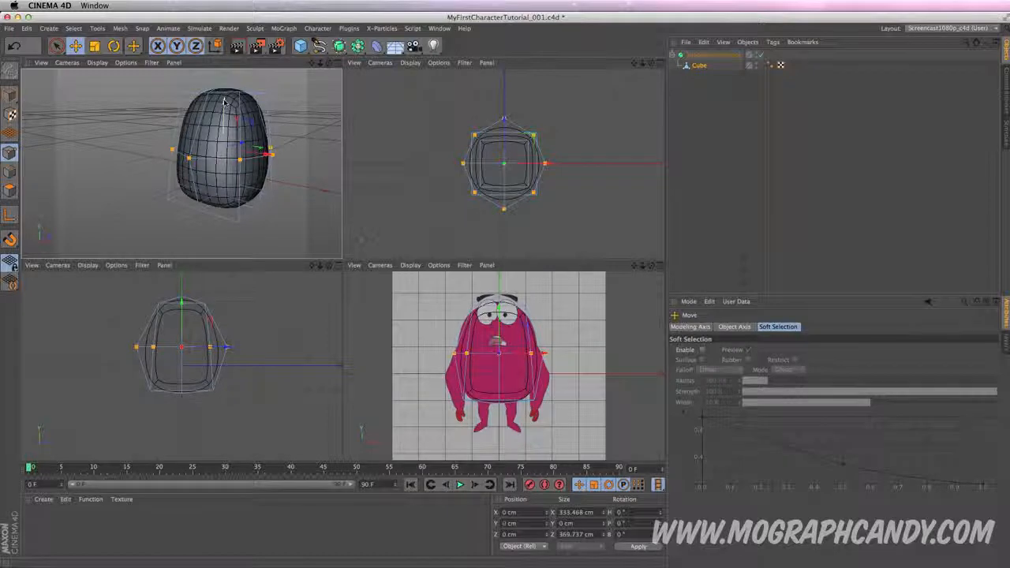
drag(224, 101, 223, 115)
alt+drag(181, 163, 135, 139)
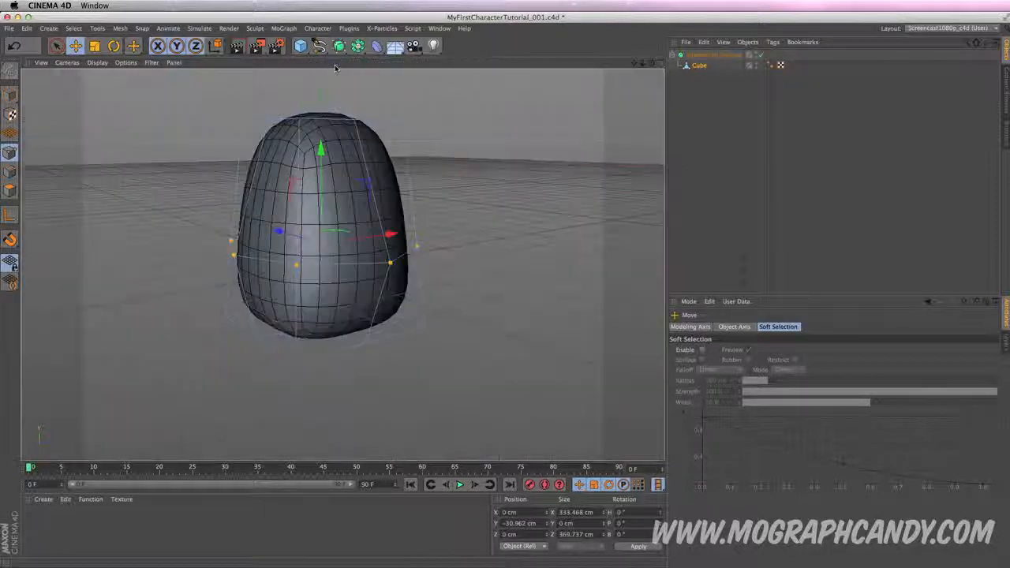
click(337, 62)
key(super+shift+a)
Select the two opposite side points of the lowered middle ring, one at each arm position, with Live Selection.
click(56, 46)
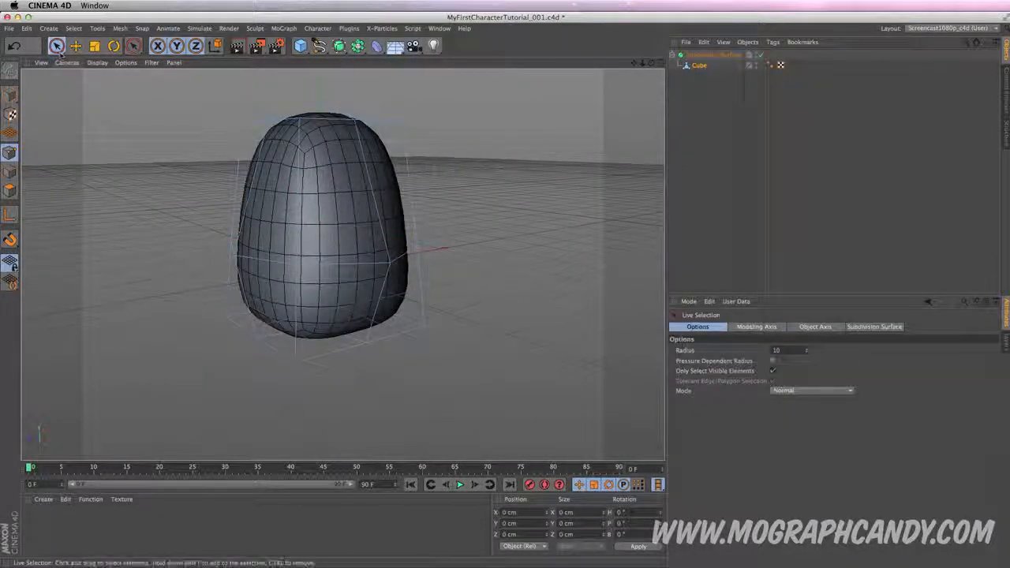
alt+drag(539, 259, 340, 261)
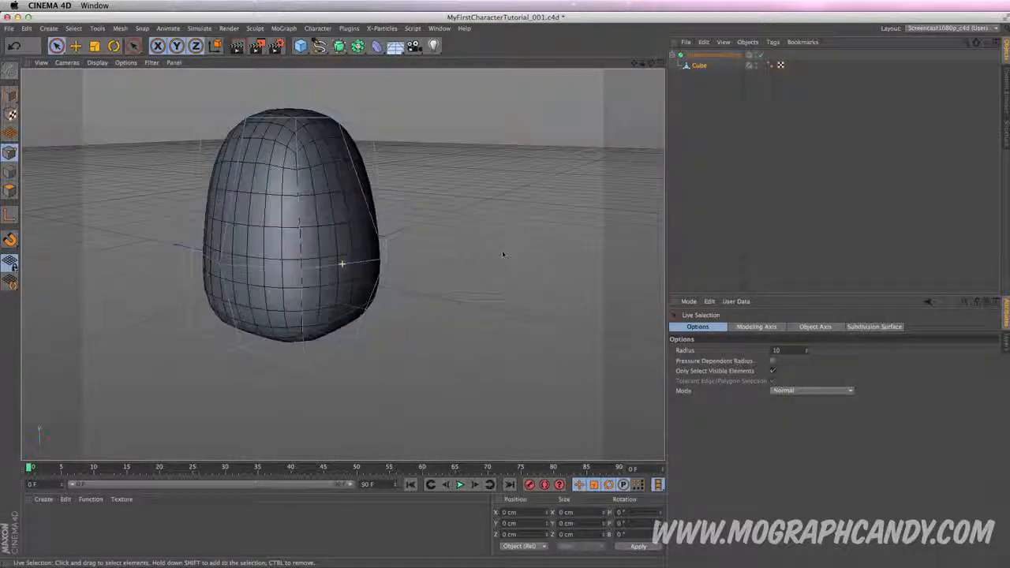
click(219, 262)
alt+drag(254, 205, 640, 259)
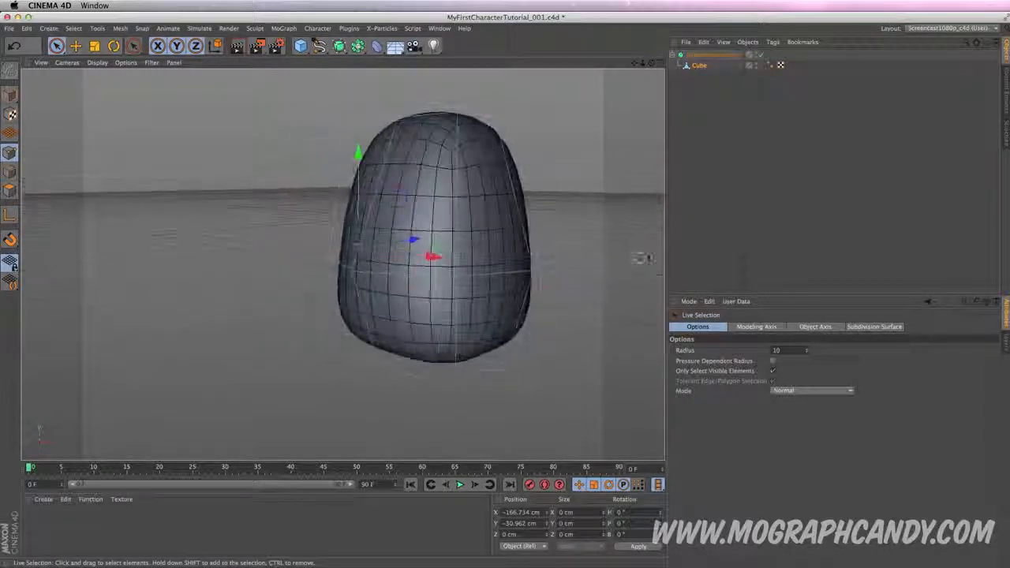
click(527, 270)
click(584, 256)
click(533, 271)
alt+drag(473, 260, 245, 283)
shift+click(244, 287)
scroll(348, 278, down, 4)
alt+drag(348, 278, 294, 304)
scroll(295, 305, up, 3)
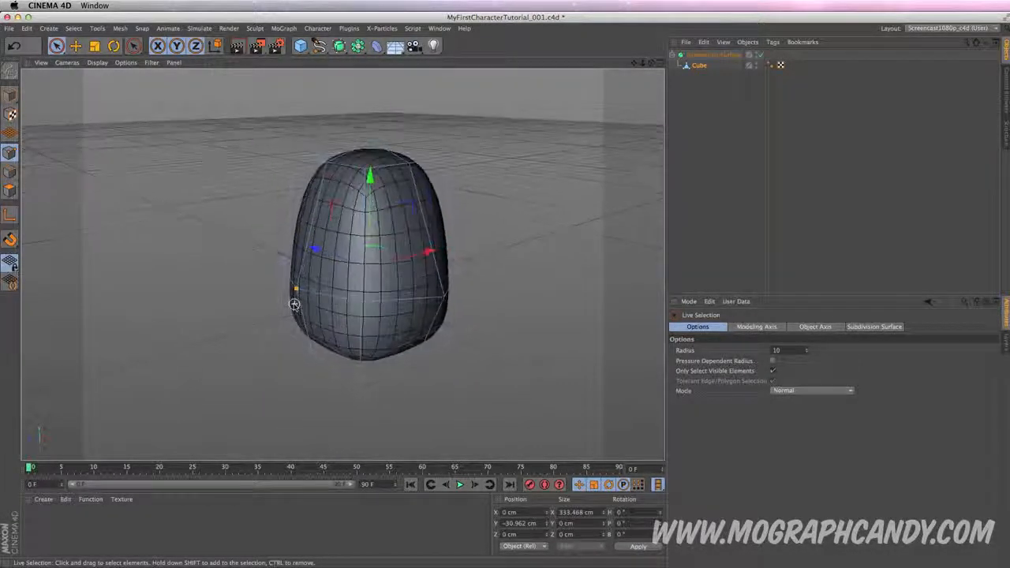
Bevel the two side points in Chamfer mode with an offset of about 37 cm to form arm bases.
scroll(294, 305, up, 2)
key(m)
key(s)
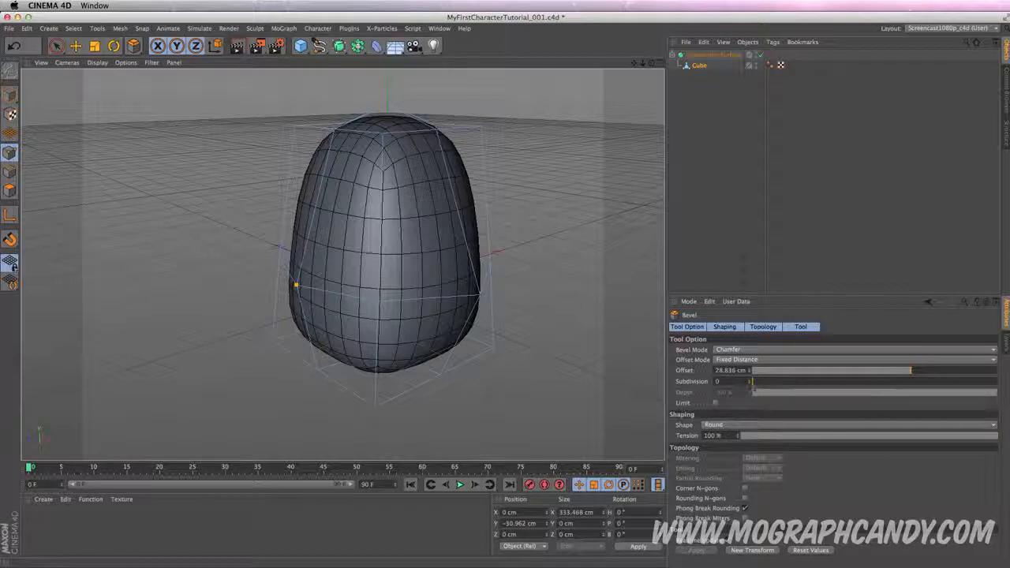
drag(154, 297, 165, 298)
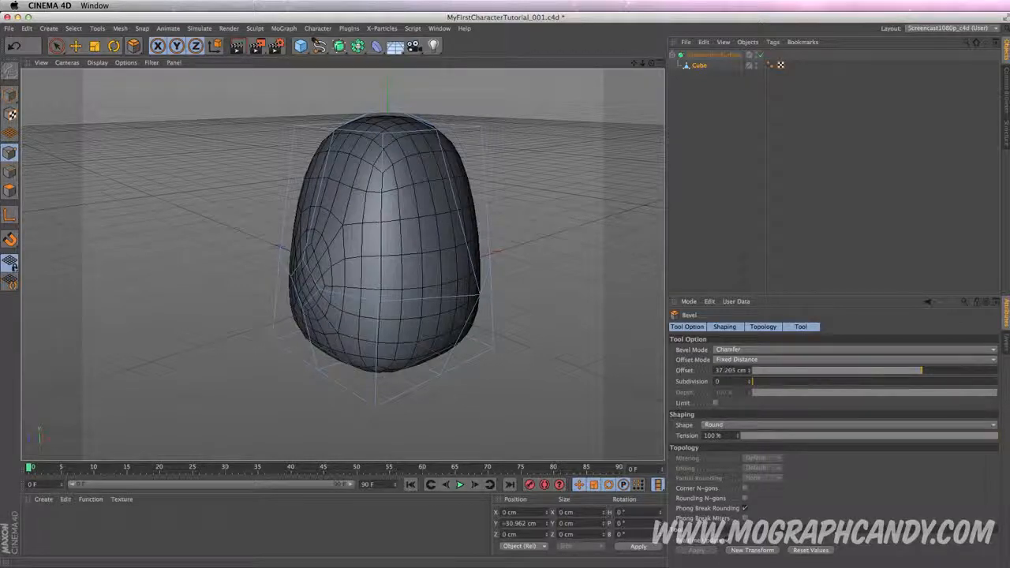
mouse_move(381, 271)
alt+mouse_down()
mouse_move(300, 237)
mouse_move(363, 292)
mouse_move(426, 292)
mouse_move(371, 244)
mouse_move(426, 221)
mouse_move(379, 270)
mouse_move(427, 271)
alt+mouse_up()
scroll(331, 276, down, 2)
mouse_move(477, 192)
alt+mouse_down()
mouse_move(339, 266)
mouse_move(473, 195)
alt+mouse_up()
Select the diamond-shaped polygons created at both arm positions, using Live Selection in polygon mode.
click(698, 65)
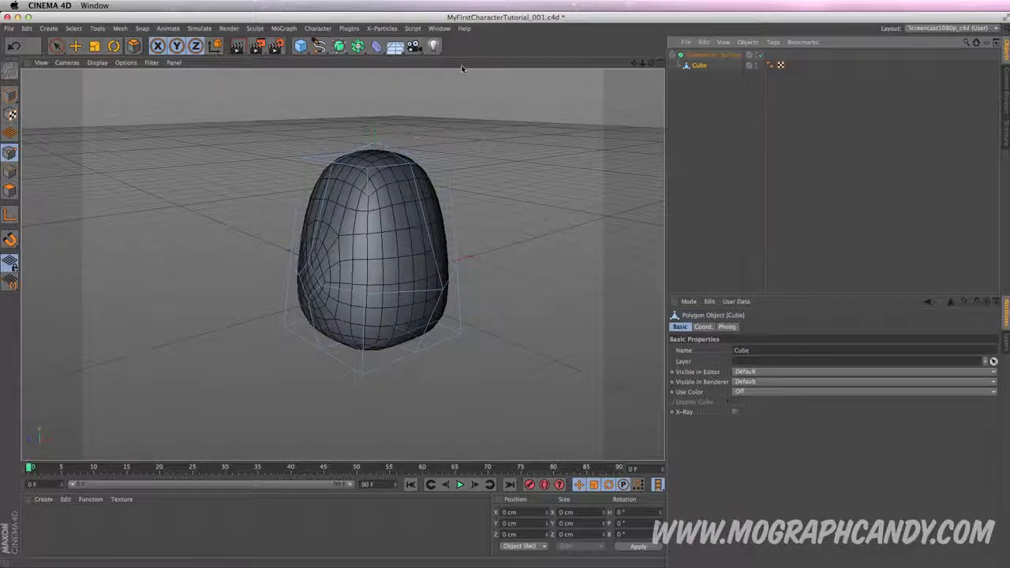
click(56, 46)
click(9, 190)
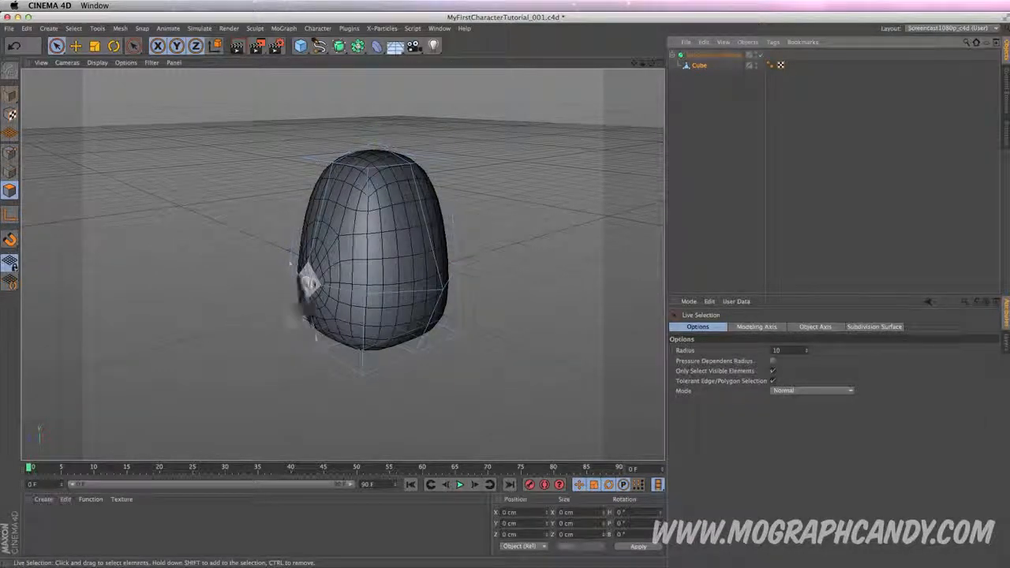
click(309, 281)
alt+drag(388, 275, 261, 276)
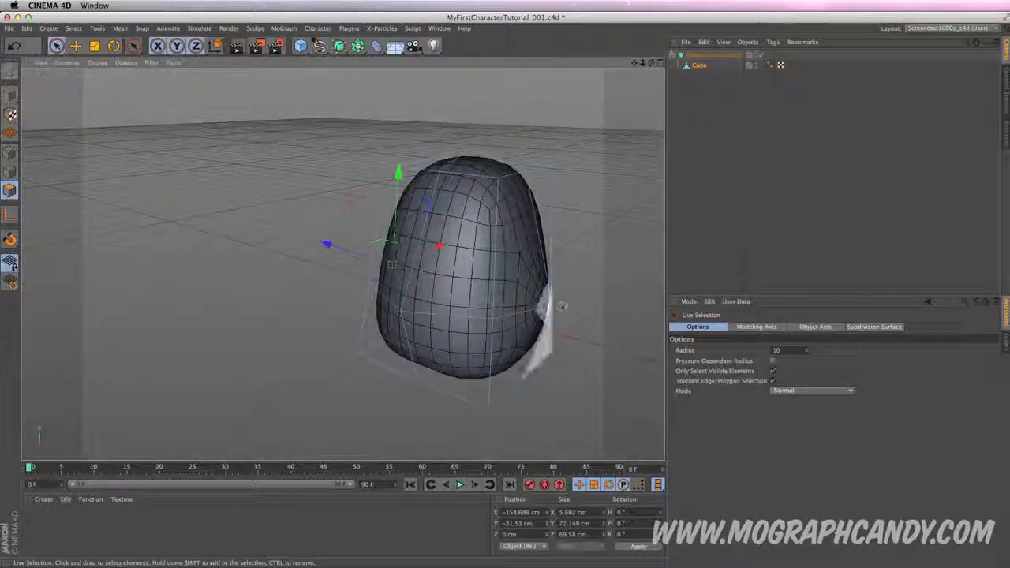
shift+click(543, 304)
alt+drag(472, 271, 296, 269)
alt+middle_drag(397, 324, 329, 253)
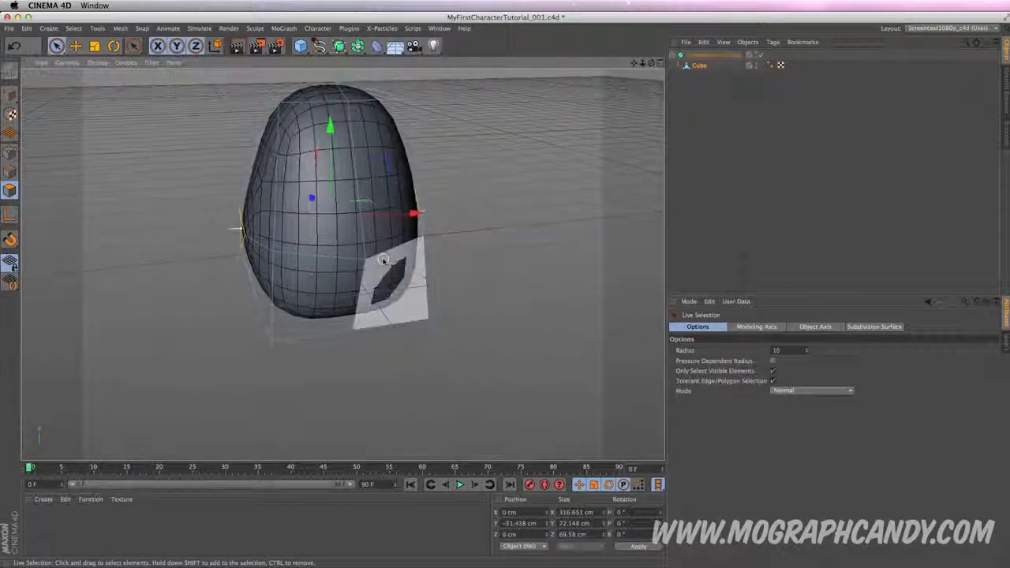
Try extruding both arm-base polygons outward about 264 cm without subdivisions, and undo the extrusion.
key(d)
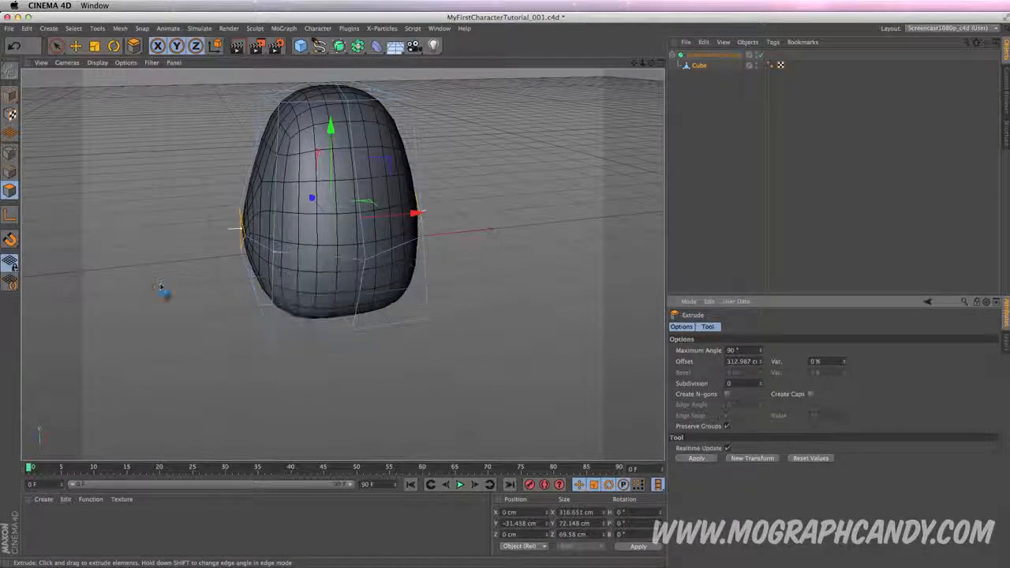
drag(235, 230, 60, 236)
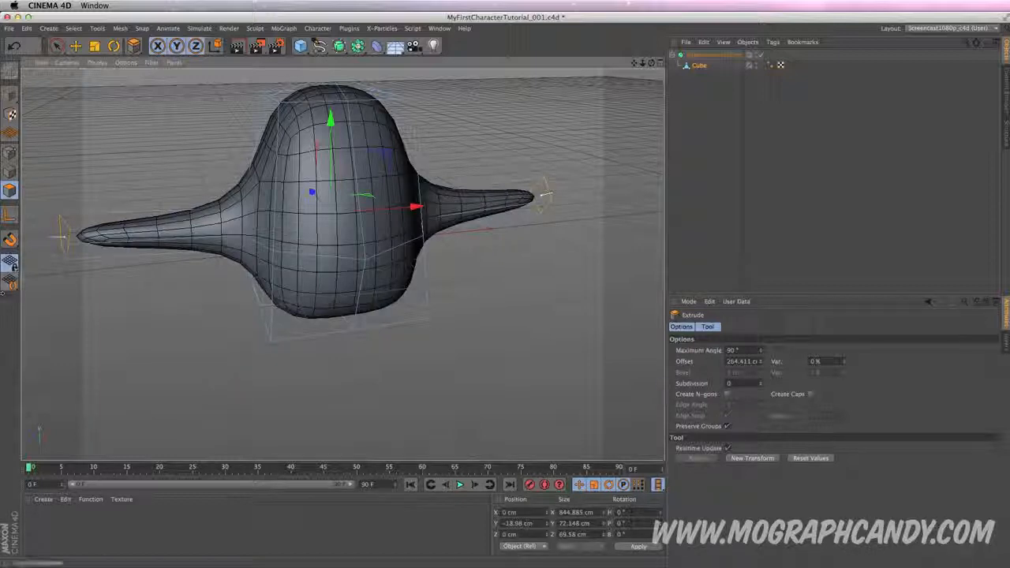
key(k)
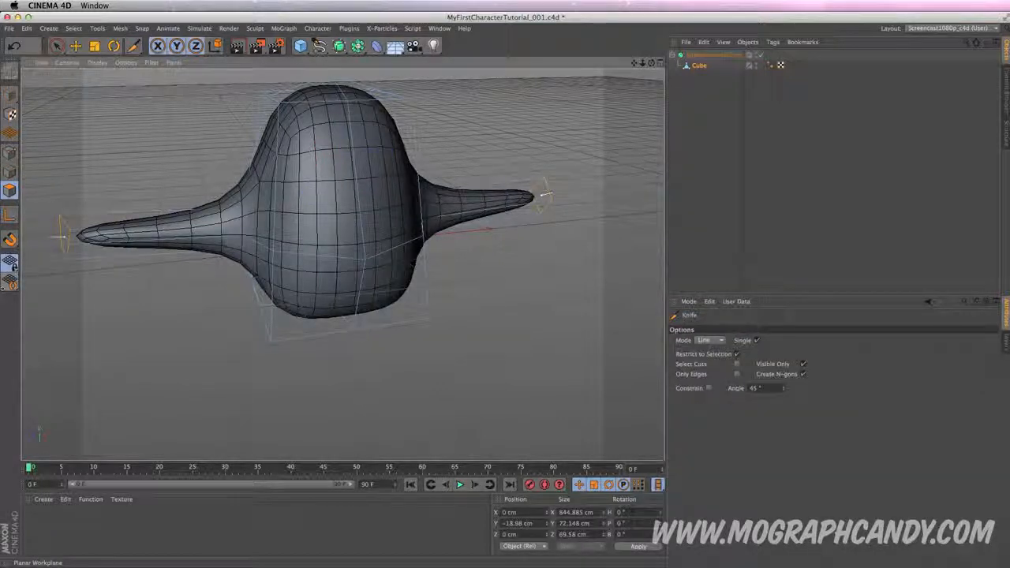
key(super+z)
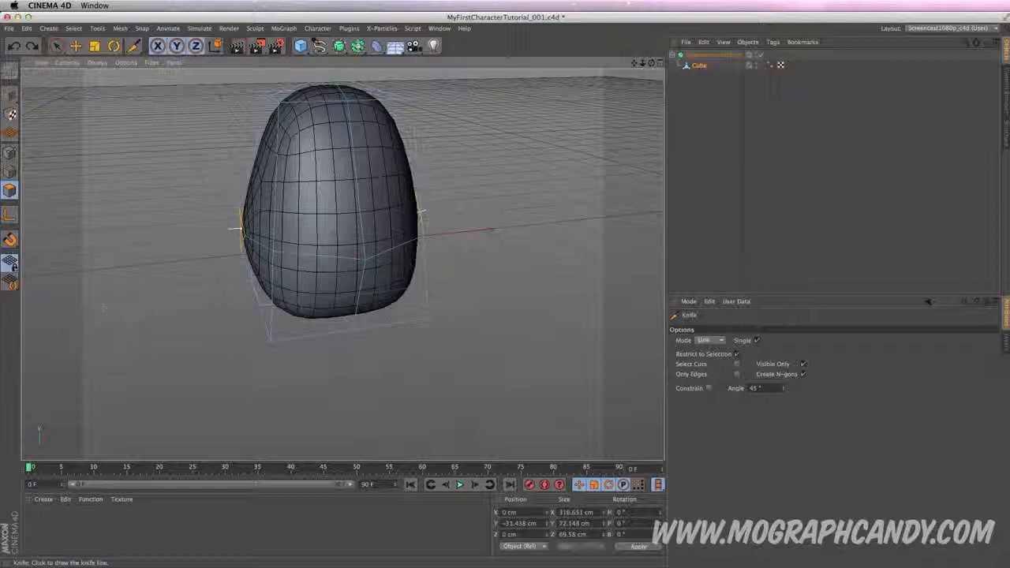
Extrude both arm-base polygons outward with 2 subdivisions, forming arms that span about 743 cm from end to end.
key(d)
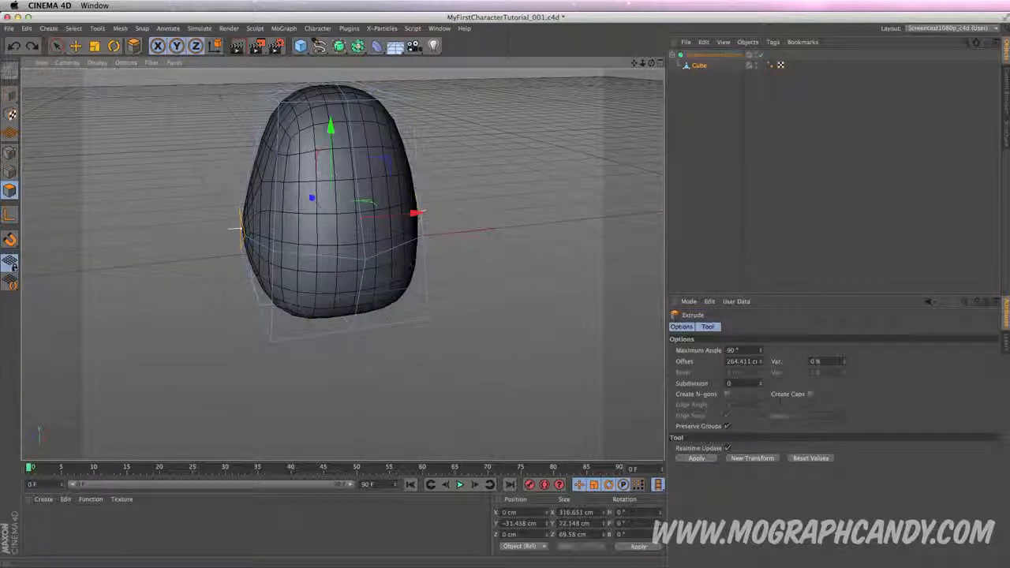
click(760, 382)
click(761, 382)
drag(147, 377, 316, 378)
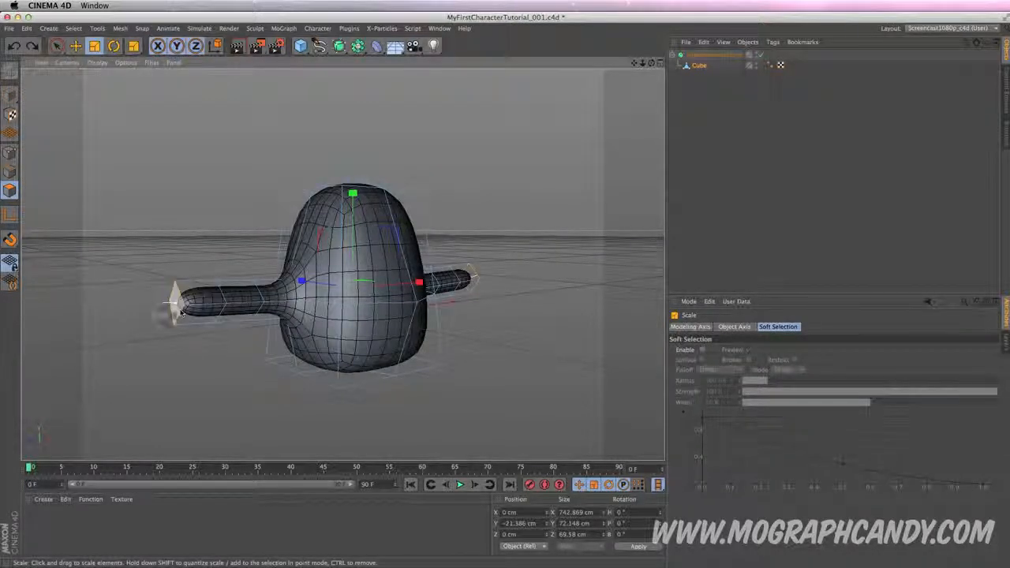
click(170, 299)
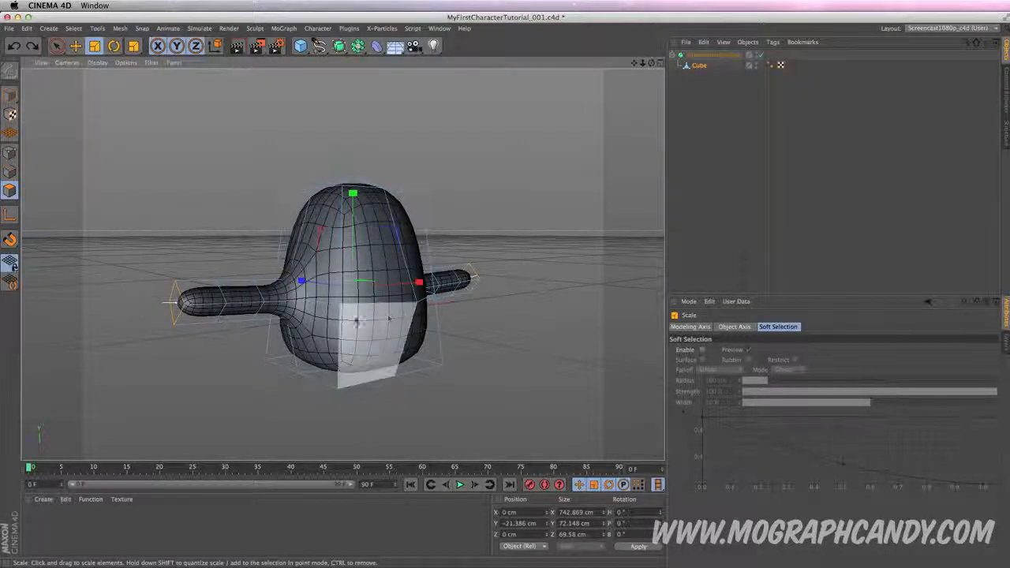
Try an Extrude Inner on the two arm-end polygons and undo it.
key(i)
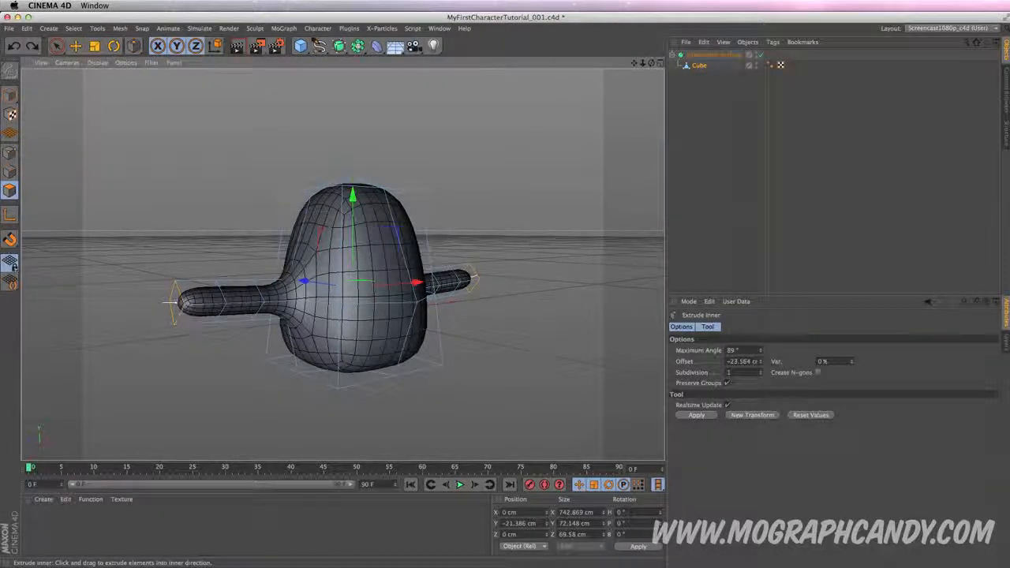
mouse_move(239, 359)
mouse_down()
mouse_move(267, 359)
mouse_move(251, 360)
mouse_up()
key(super+z)
Inset the two arm-end polygons with Extrude Inner to about 23 cm high and 22 cm deep.
scroll(185, 308, up, 5)
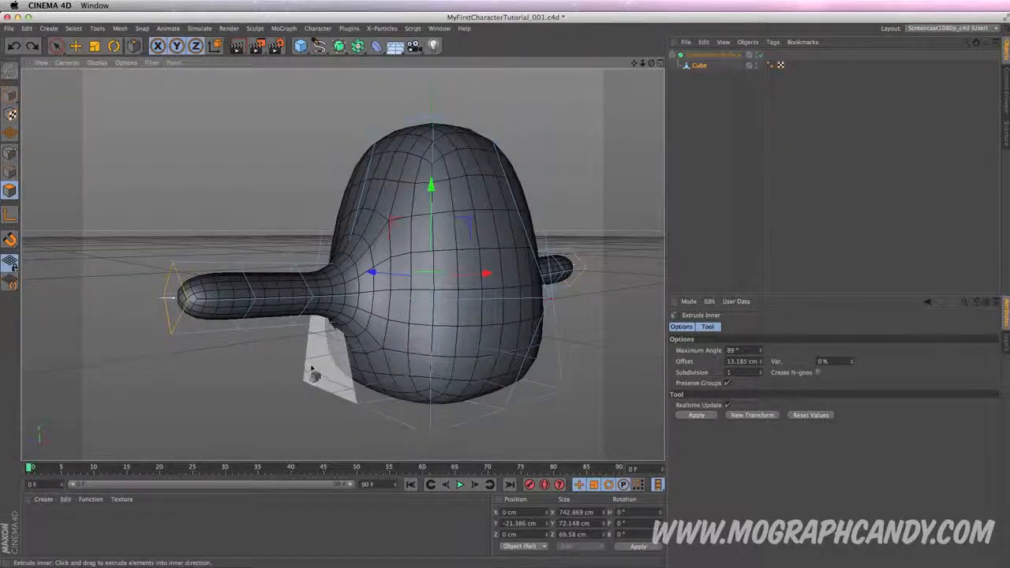
alt+drag(310, 371, 242, 368)
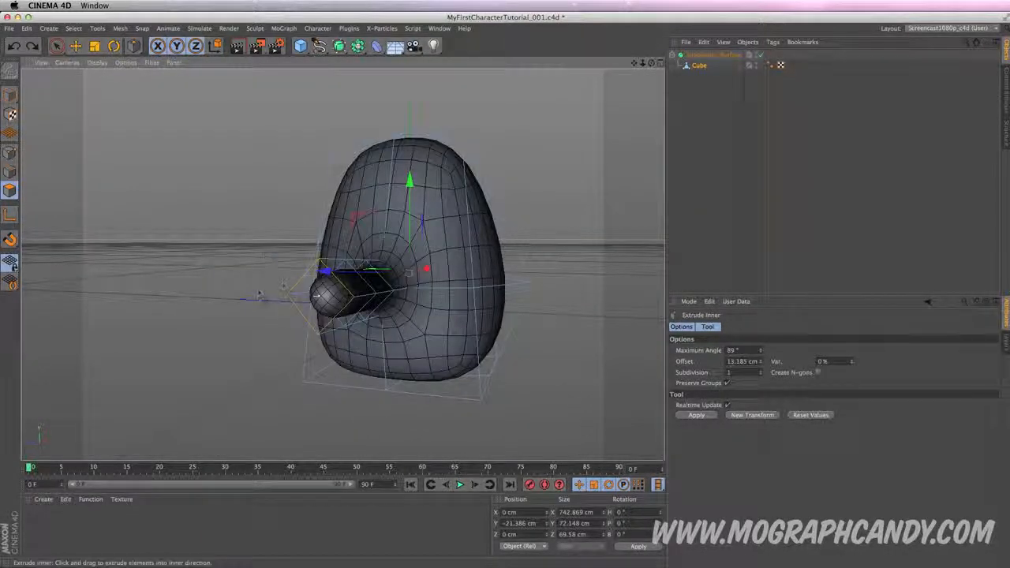
drag(228, 273, 276, 272)
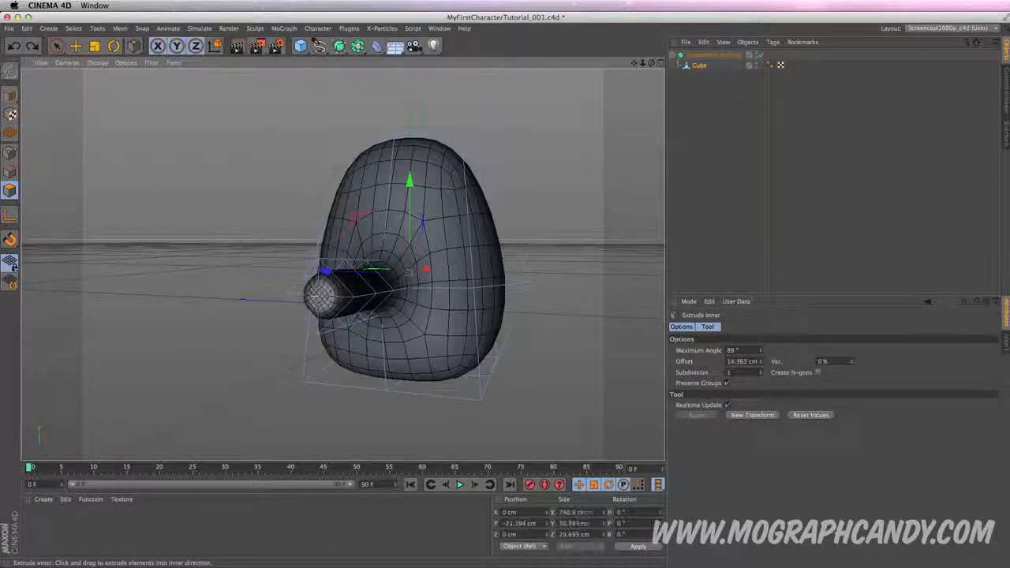
Try extruding the two arm-end polygons outward about 29 cm without subdivisions.
key(d)
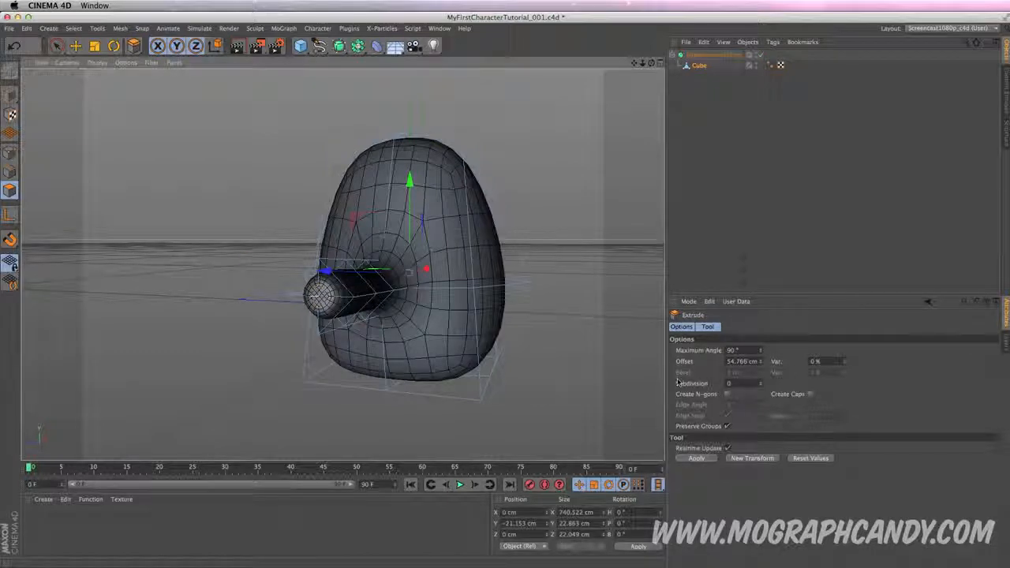
click(761, 382)
click(761, 382)
click(761, 382)
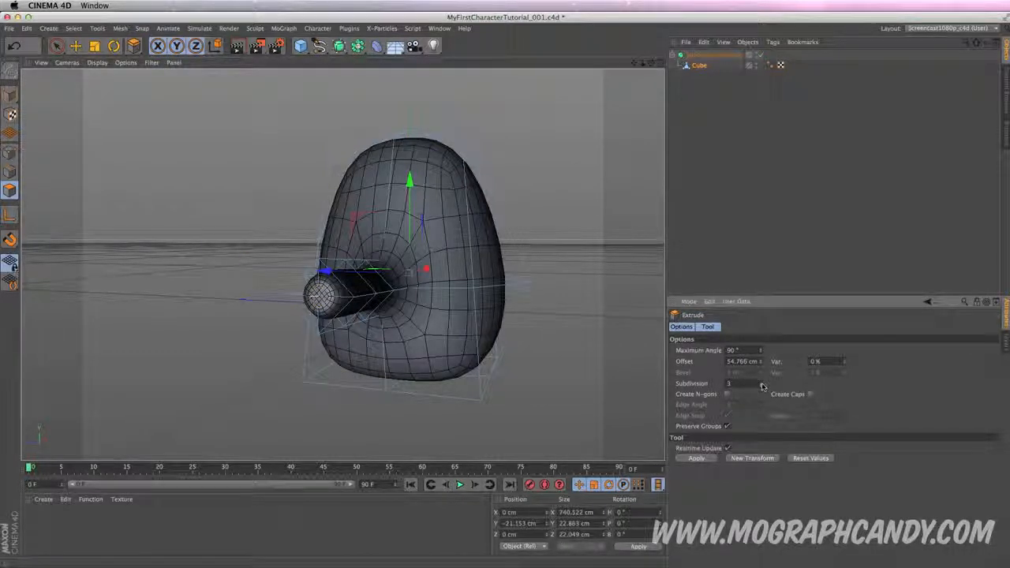
click(761, 386)
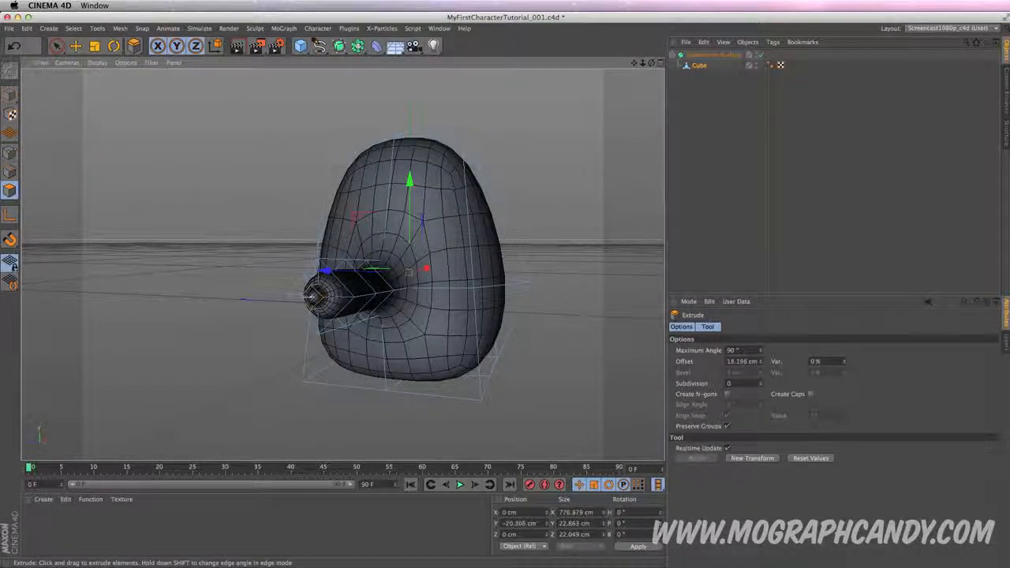
drag(308, 297, 124, 341)
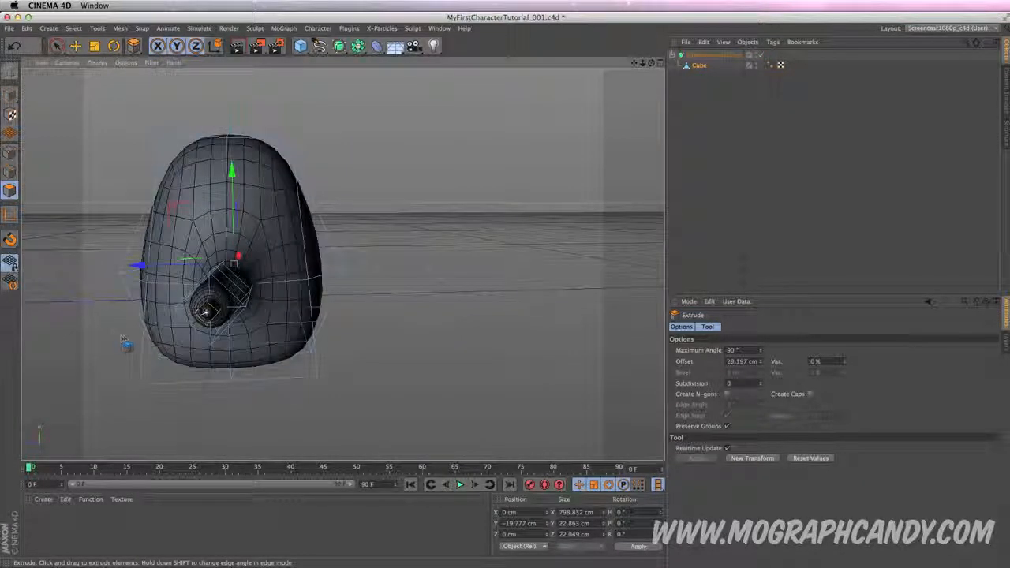
Try widening the arm-end polygons to about 67 by 64 cm with Extrude Inner and extruding them about 39 cm, and undo the whole hand attempt.
key(i)
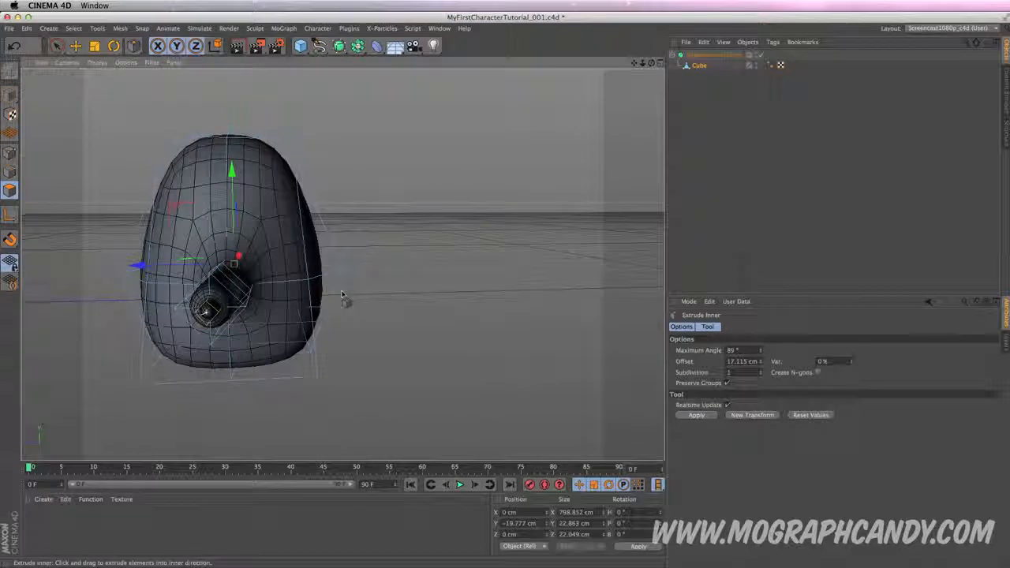
drag(357, 318, 317, 313)
key(d)
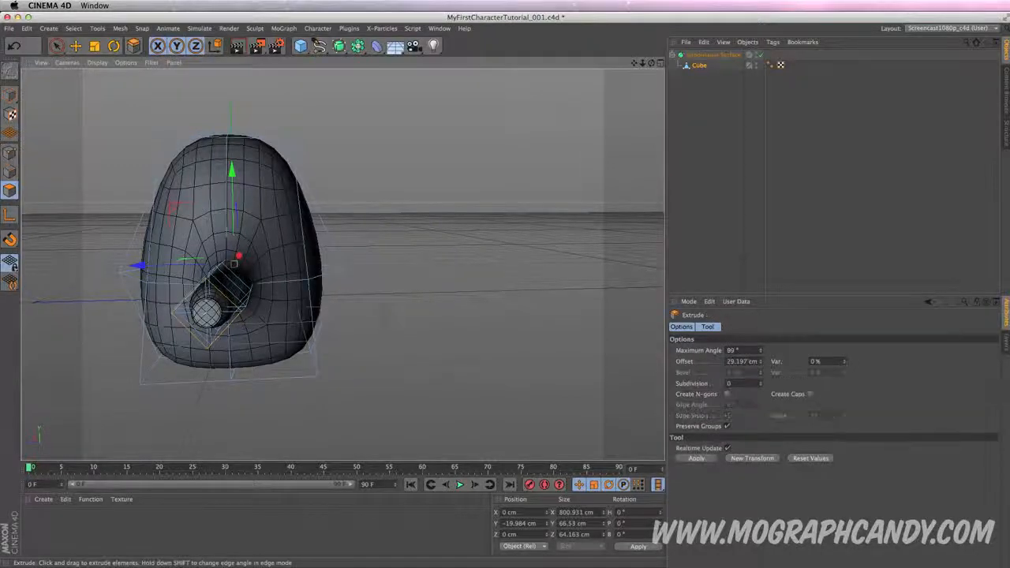
alt+drag(387, 316, 331, 330)
drag(394, 298, 399, 299)
drag(219, 293, 196, 297)
alt+drag(260, 363, 363, 371)
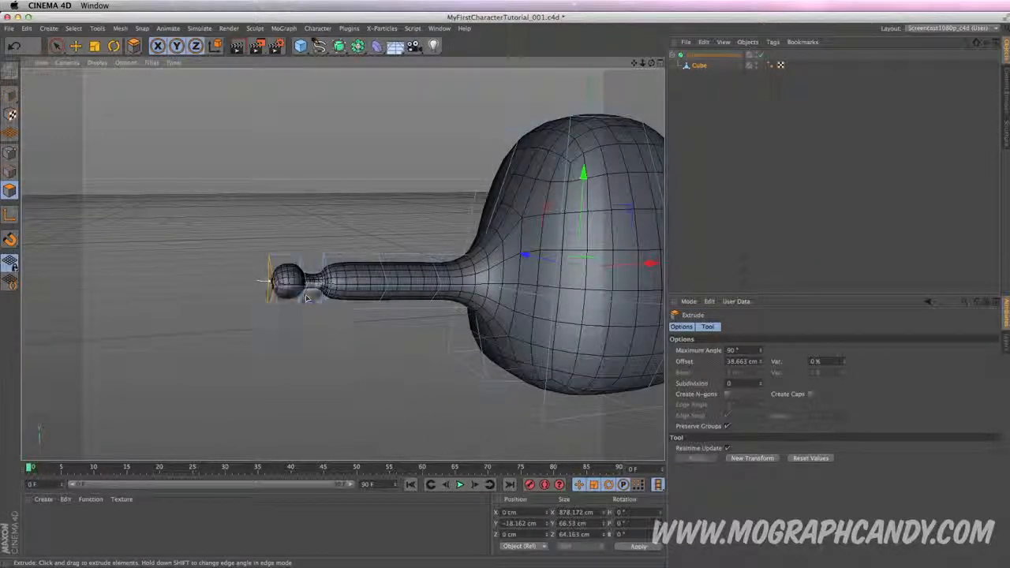
key(super+z)
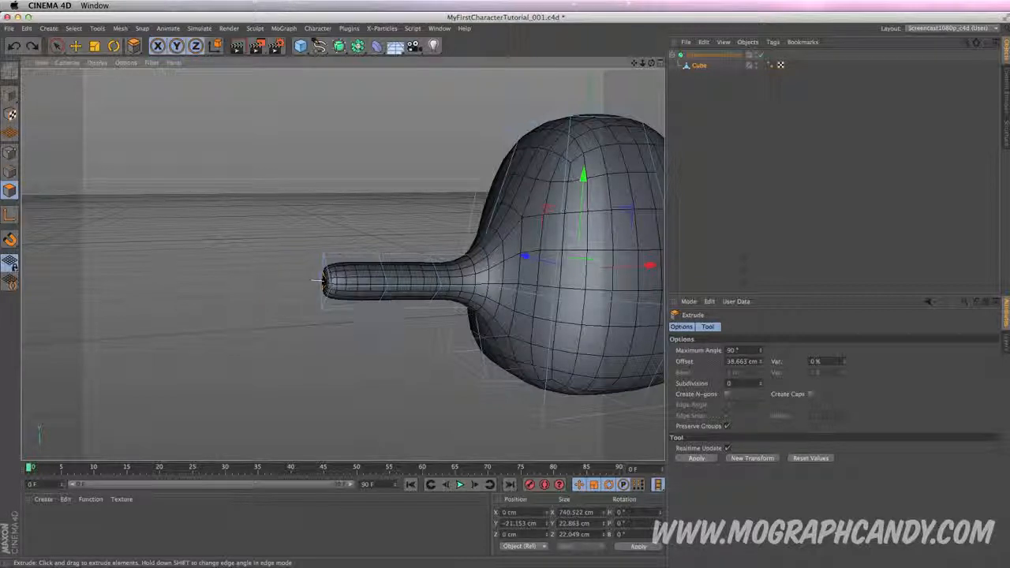
Extrude the two arm-end polygons outward about 9 cm without subdivisions to form short wrists.
alt+drag(369, 366, 286, 273)
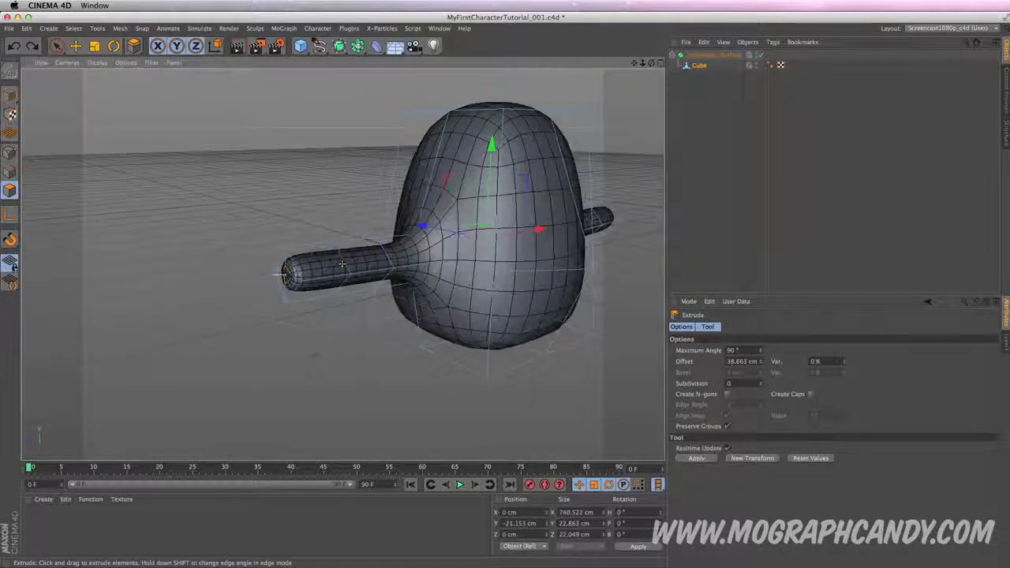
scroll(280, 273, up, 3)
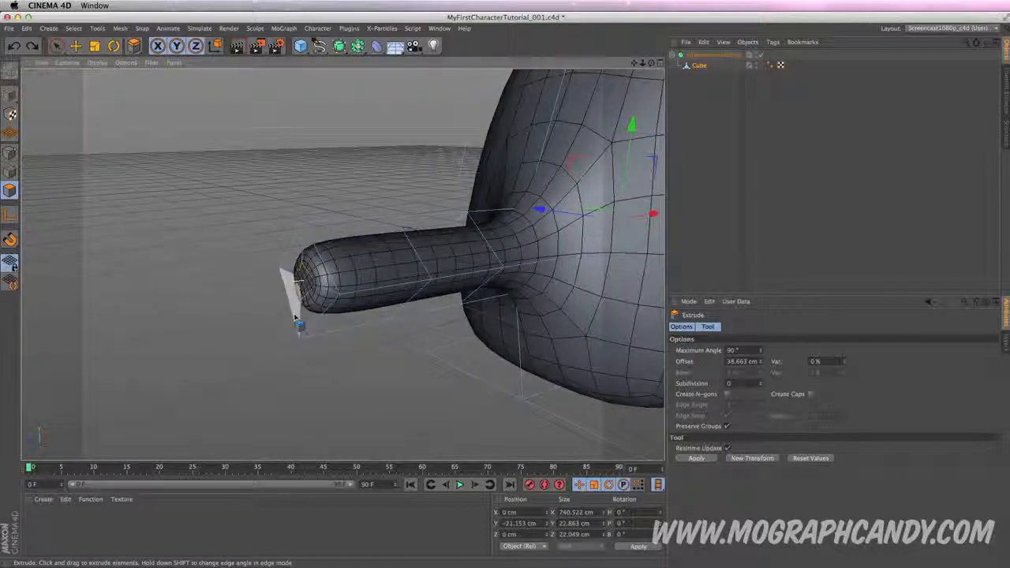
drag(294, 278, 290, 282)
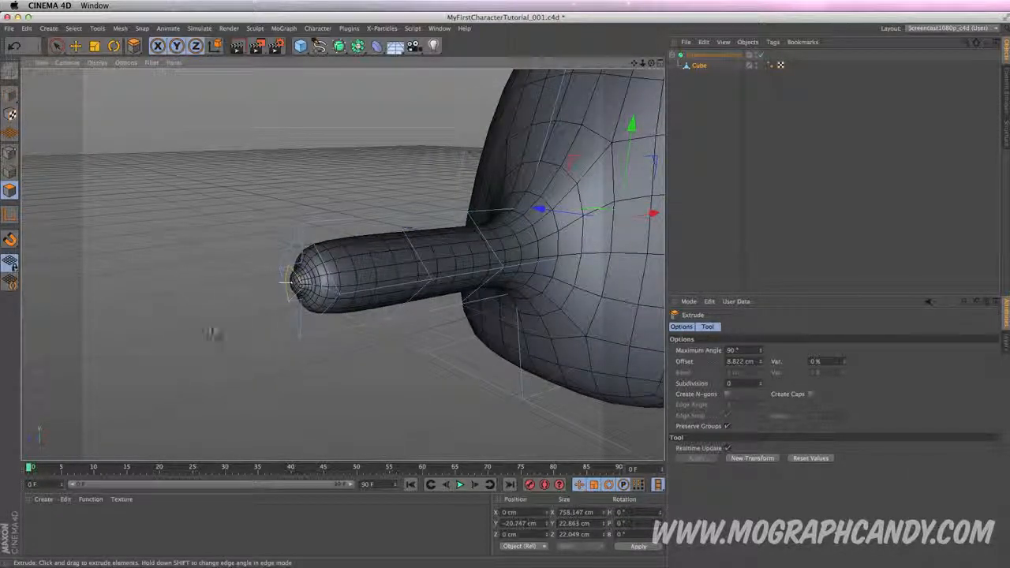
Widen the wrist-end polygons with Extrude Inner to about 74 cm high and 71 cm deep, and extrude them outward into round hands.
key(i)
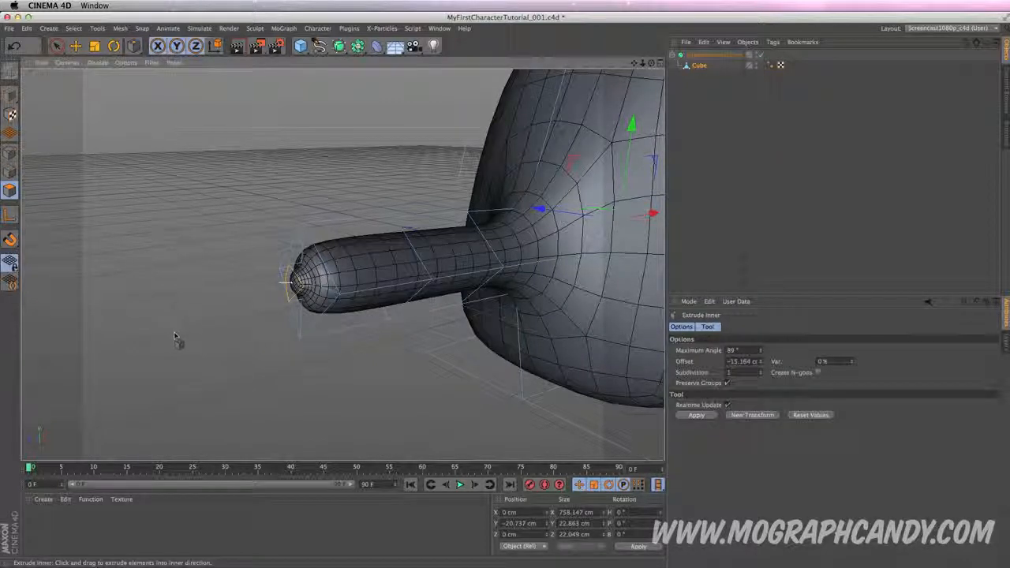
drag(286, 282, 186, 338)
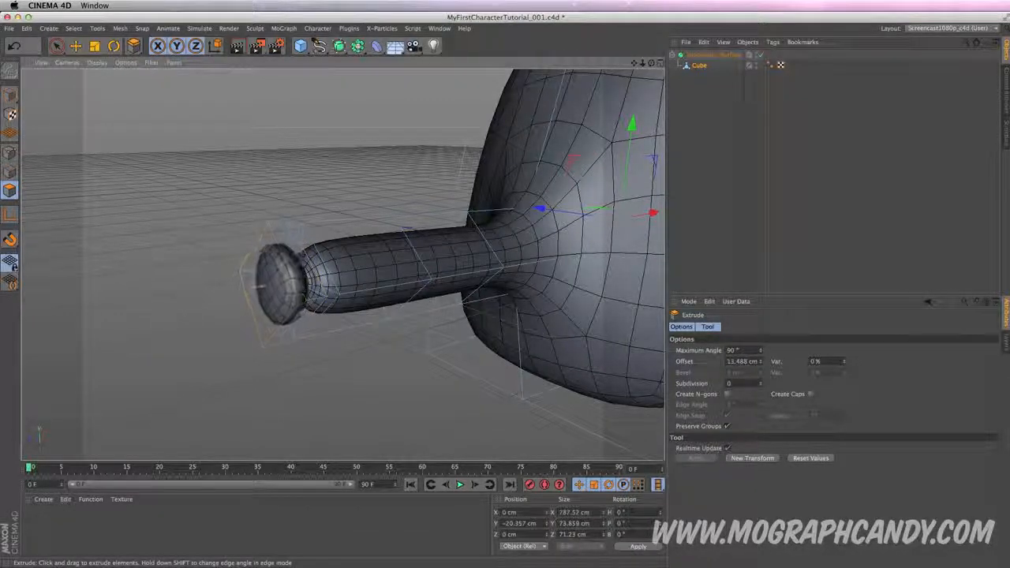
drag(236, 290, 223, 294)
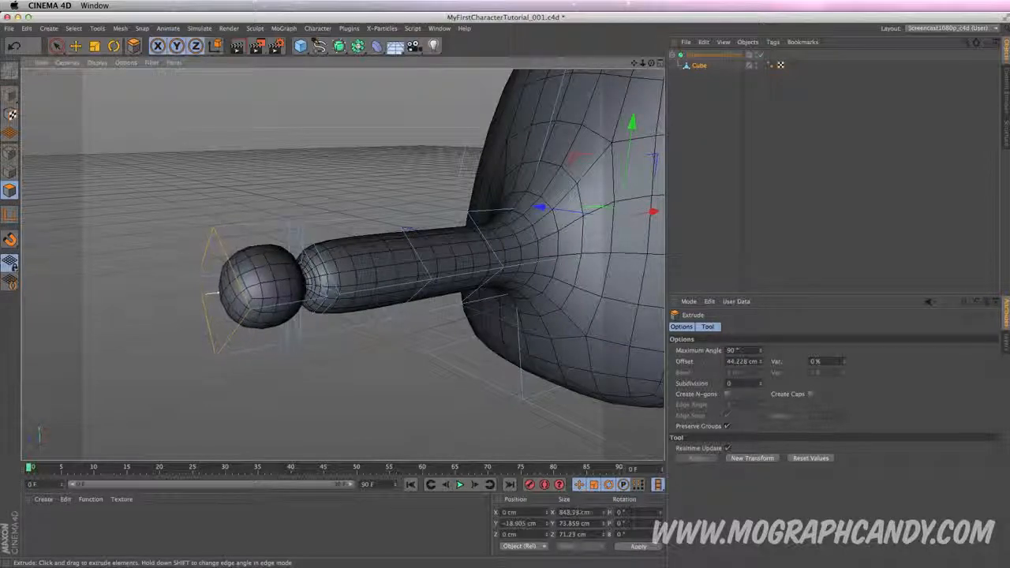
Select the polygon loop running around both hands with Loop Selection.
scroll(291, 367, down, 5)
alt+drag(478, 324, 285, 286)
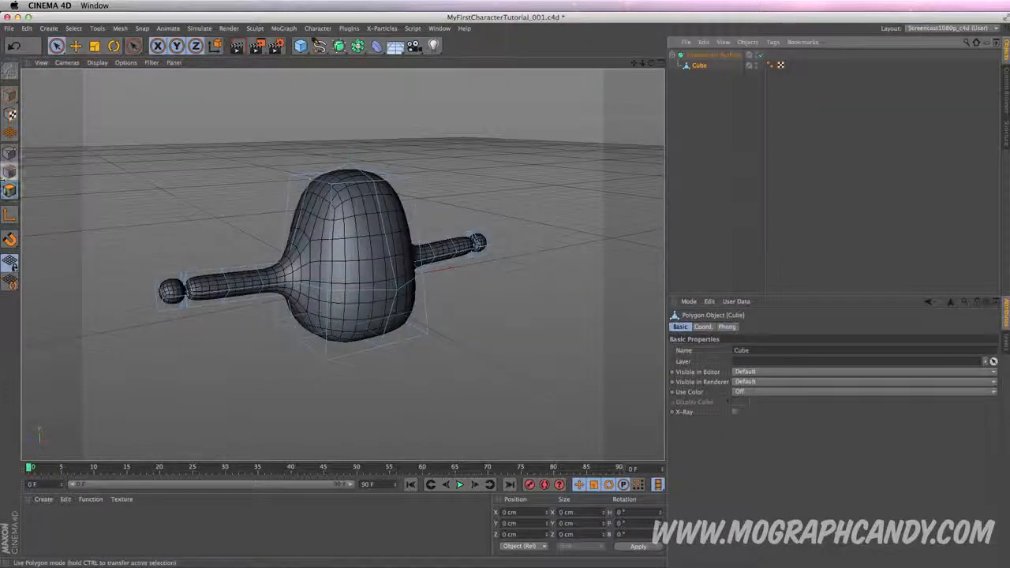
right_click(117, 257)
click(138, 294)
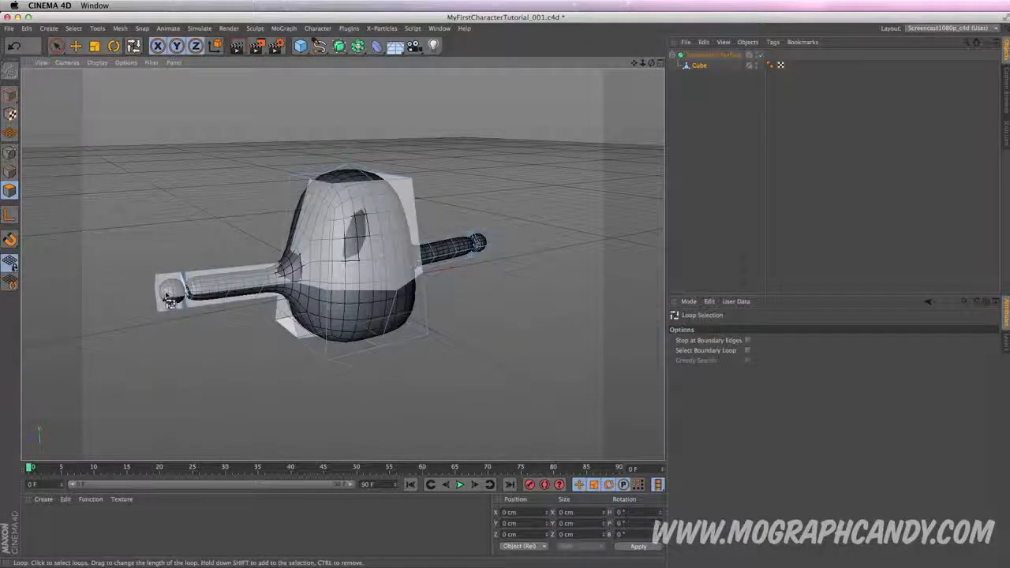
click(170, 294)
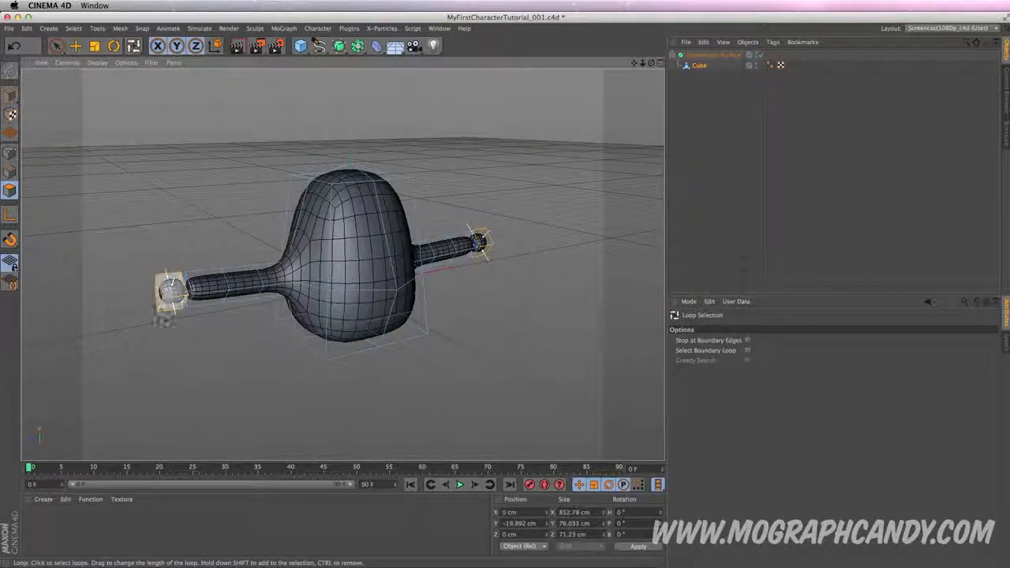
Try scaling the selected hand polygons vertically to about 43 cm high, and undo the scaling.
alt+drag(167, 319, 128, 309)
key(t)
drag(281, 147, 284, 182)
drag(284, 146, 282, 149)
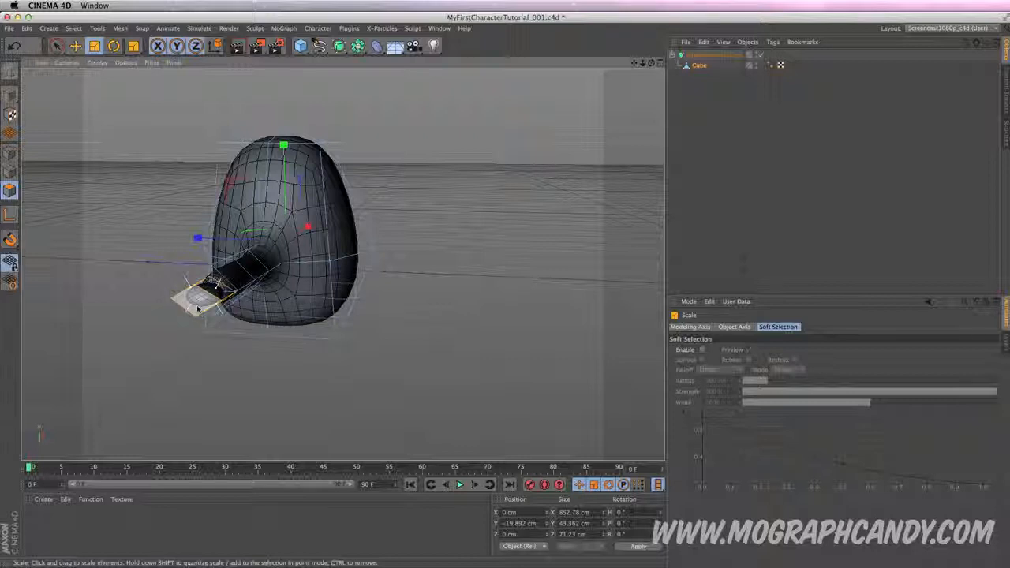
key(super+z)
key(super+z)
key(super+z)
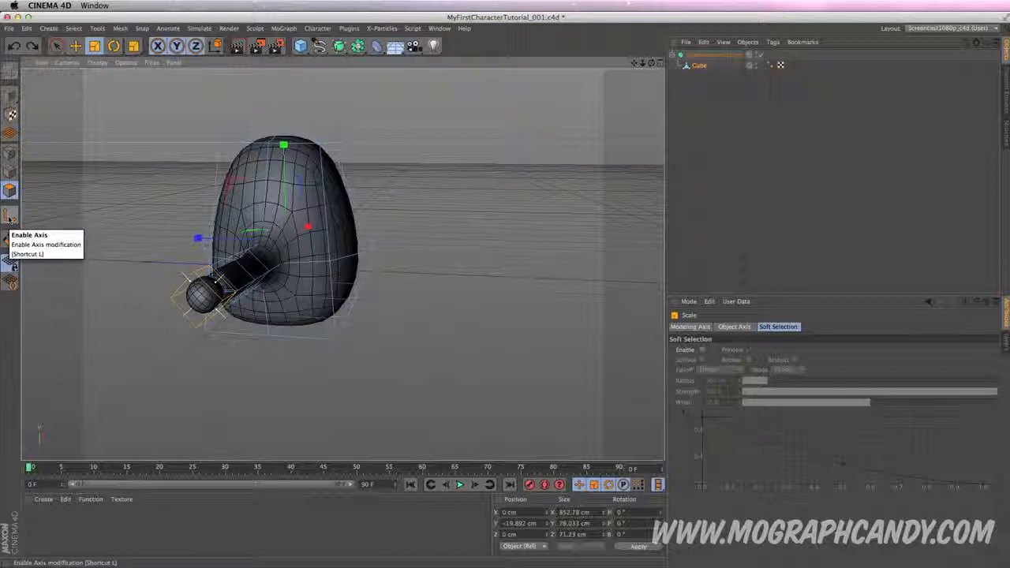
Rotate the modeling axis of the selected hand polygons by about -45° around the arm direction using Enable Axis.
click(9, 217)
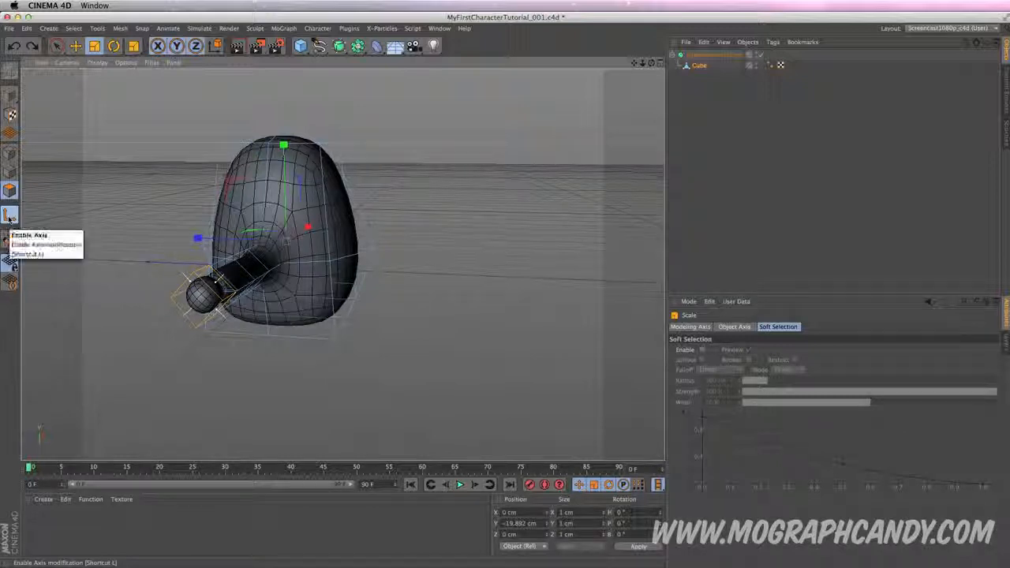
key(r)
mouse_move(392, 224)
alt+mouse_down()
mouse_move(414, 210)
mouse_move(343, 263)
mouse_move(378, 236)
alt+mouse_up()
click(658, 65)
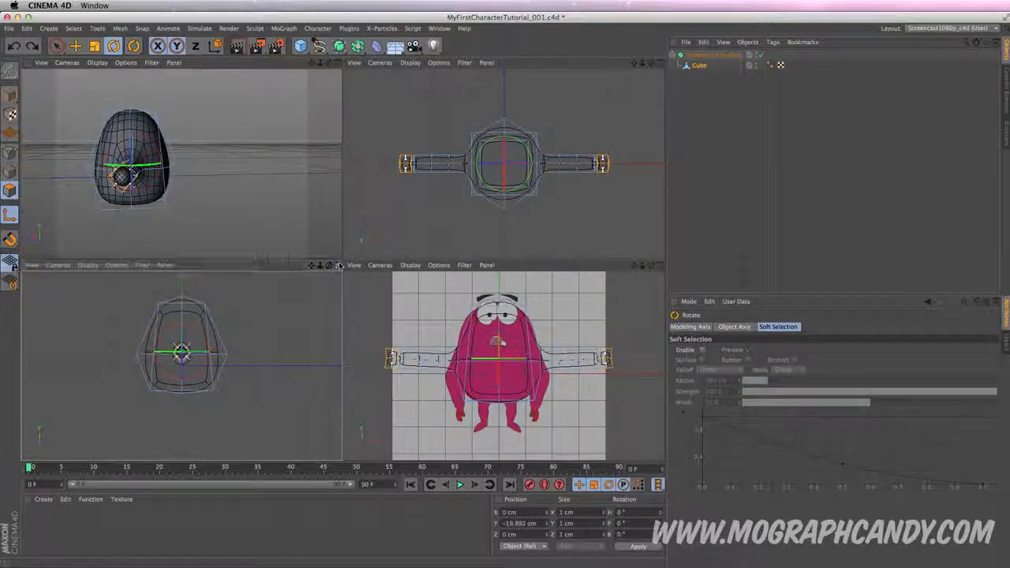
click(338, 266)
scroll(421, 186, down, 2)
scroll(422, 187, up, 1)
middle_click(421, 186)
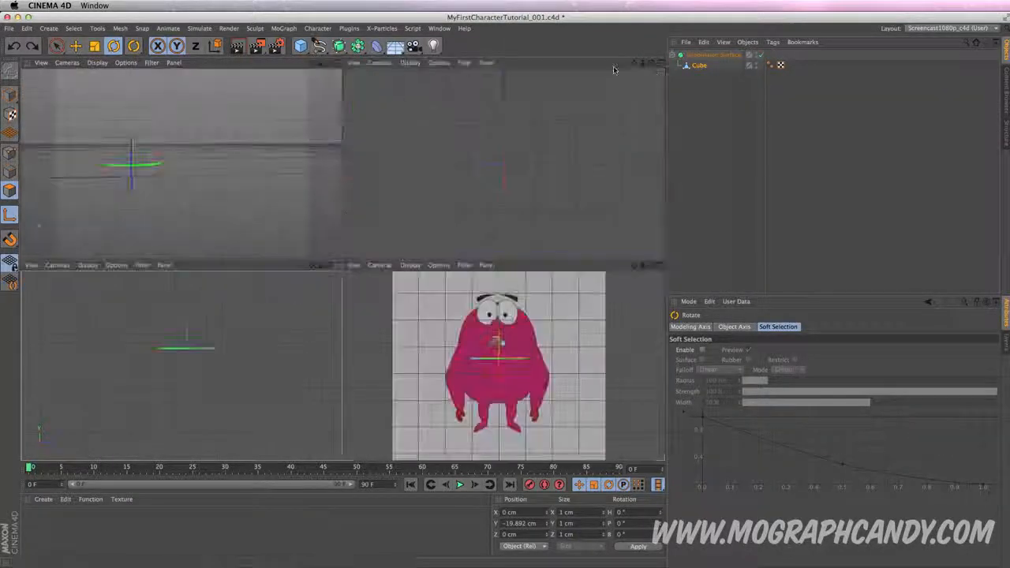
middle_click(200, 100)
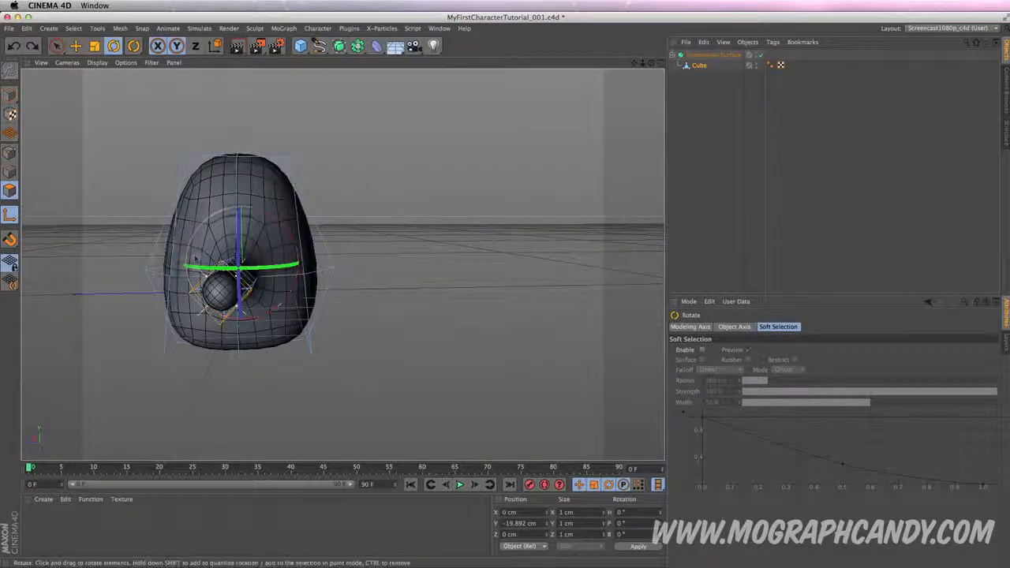
drag(651, 63, 650, 66)
drag(353, 228, 312, 223)
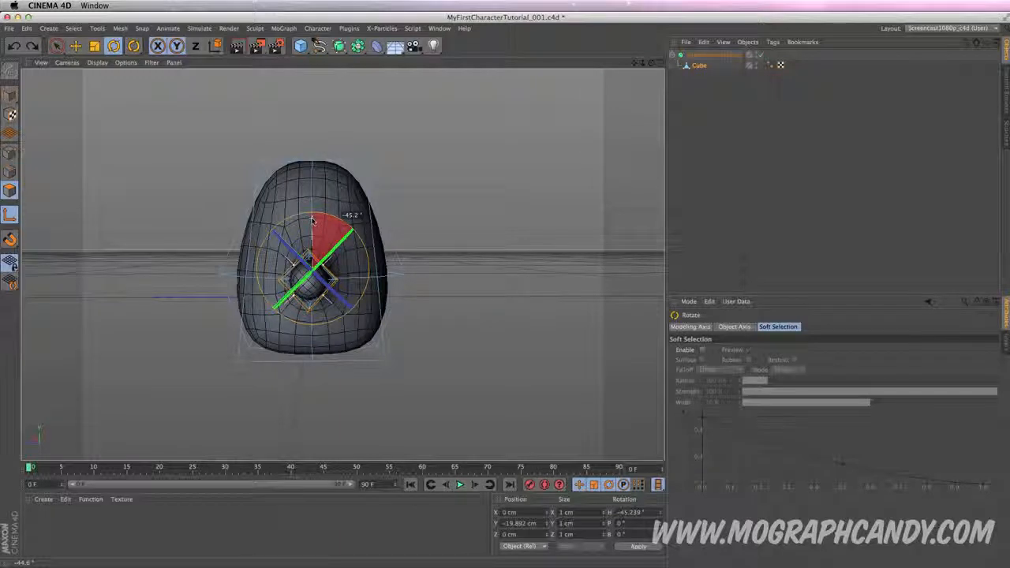
drag(313, 221, 312, 221)
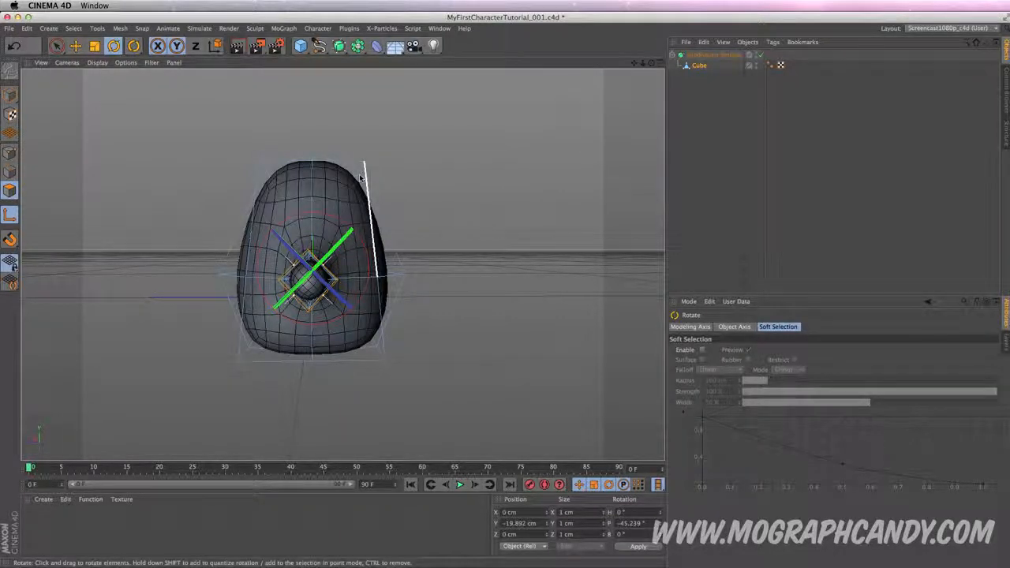
click(7, 217)
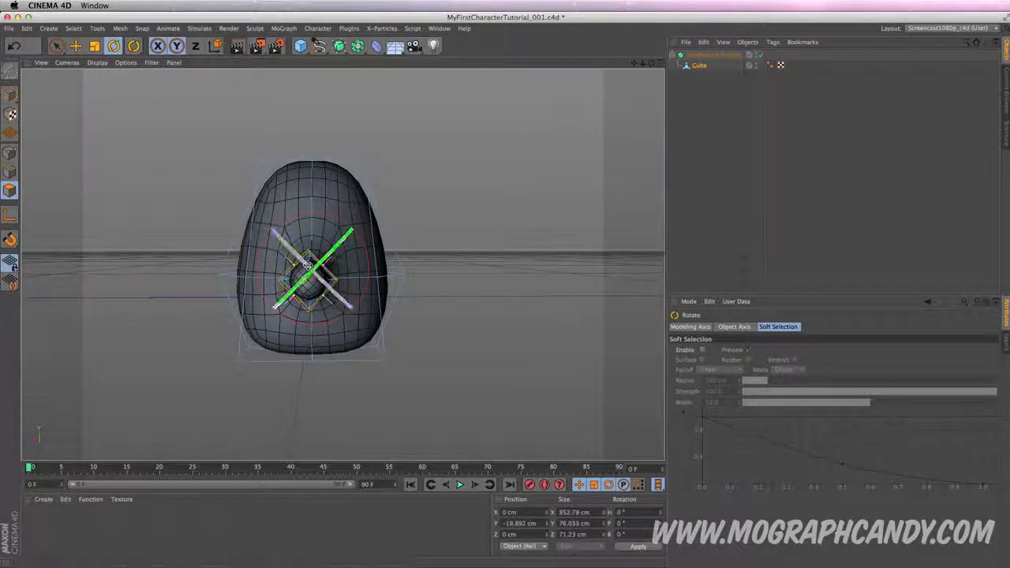
Try flattening the hands along the tilted axis to about 55 cm high and 52 cm deep, and undo it.
key(t)
drag(248, 207, 279, 248)
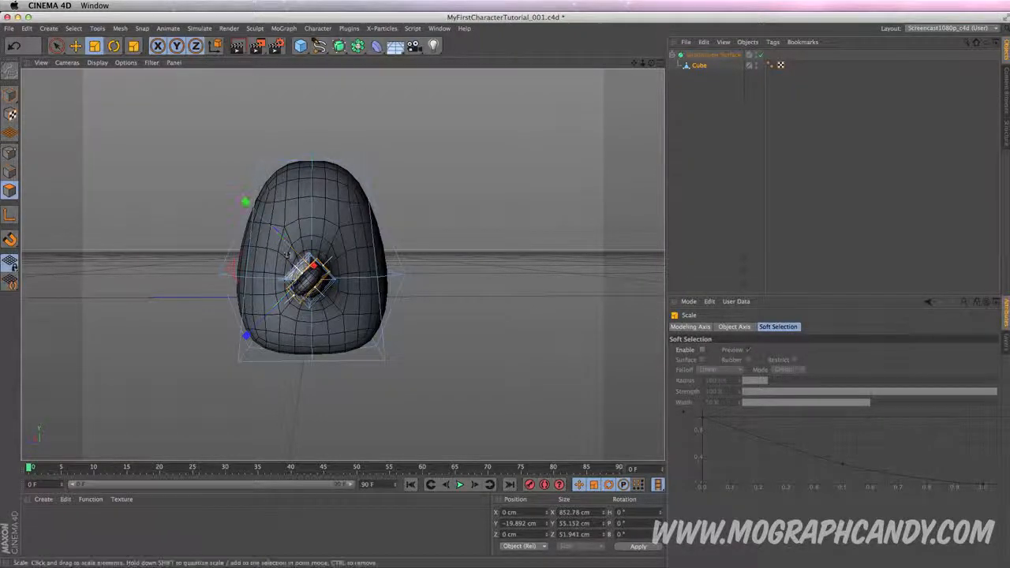
scroll(287, 290, up, 4)
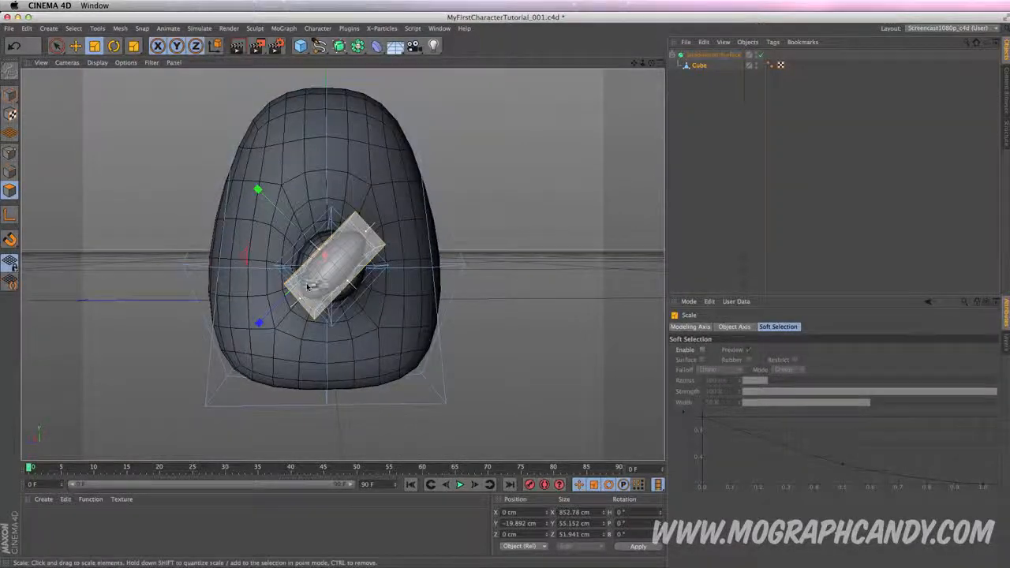
key(super+z)
Rotate the hands' modeling axis about 3° further around the arm direction with Enable Axis.
click(11, 216)
key(r)
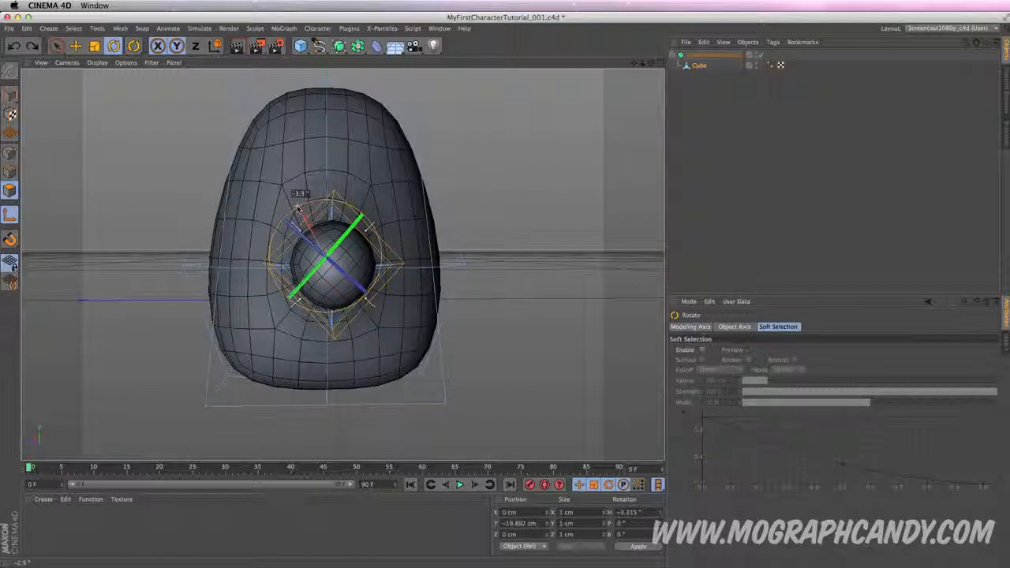
drag(297, 208, 297, 208)
click(11, 216)
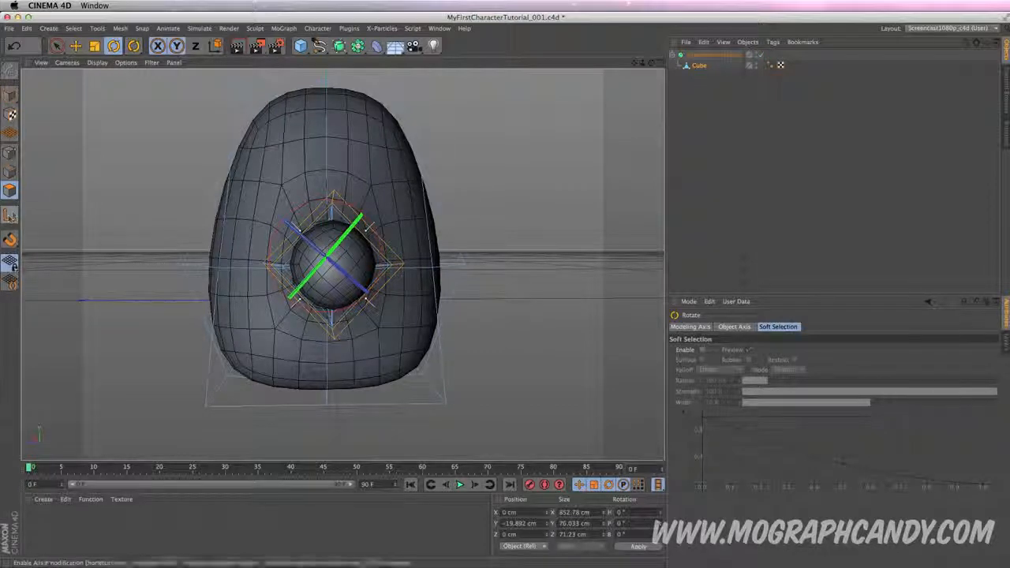
Flatten the hands along the tilted axis with Scale to about 63 cm high and 56 cm deep.
key(t)
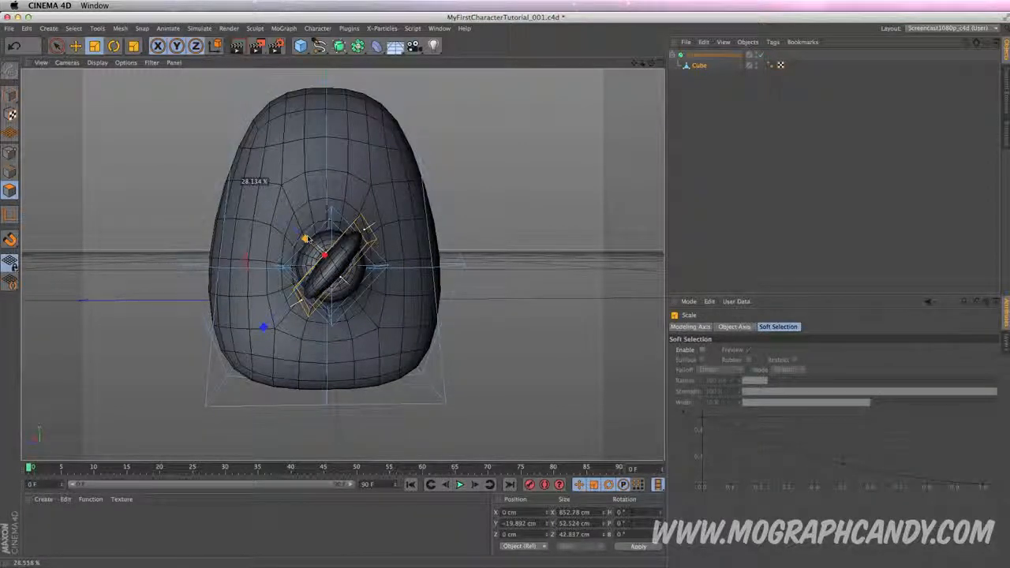
key(super+z)
drag(276, 211, 256, 196)
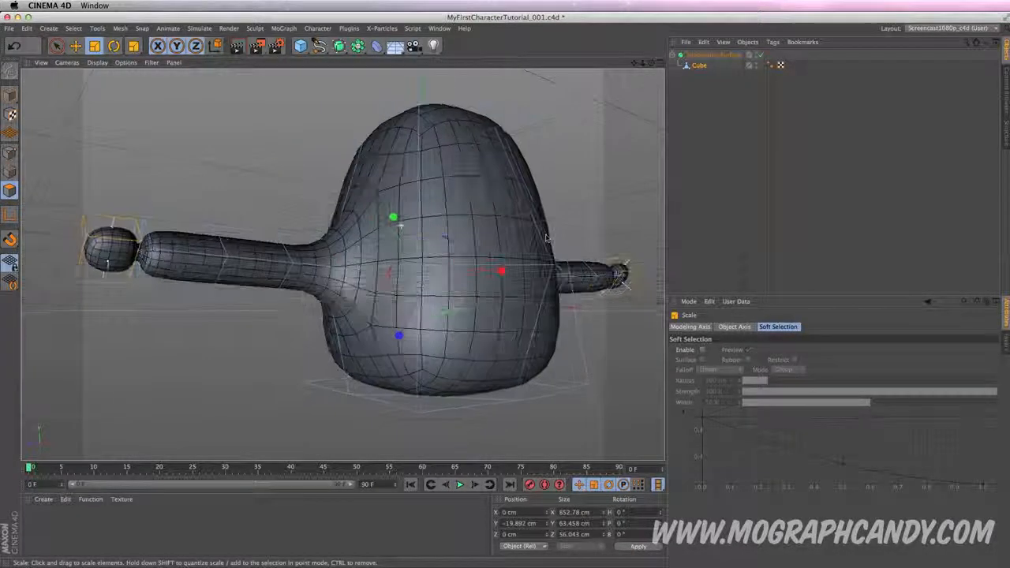
alt+drag(545, 237, 430, 207)
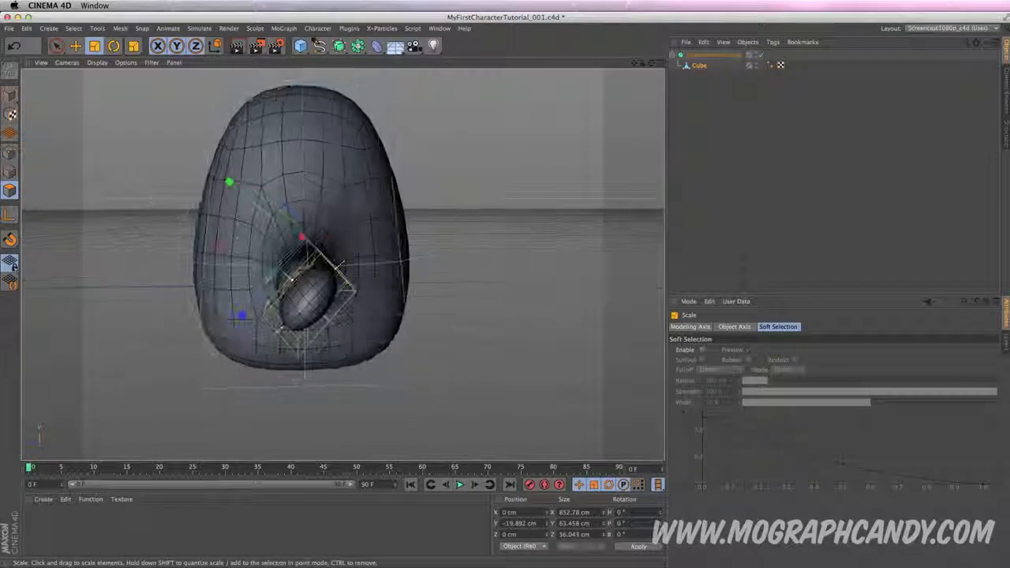
Select the outer end polygon of each hand and subdivide both polygons.
click(56, 46)
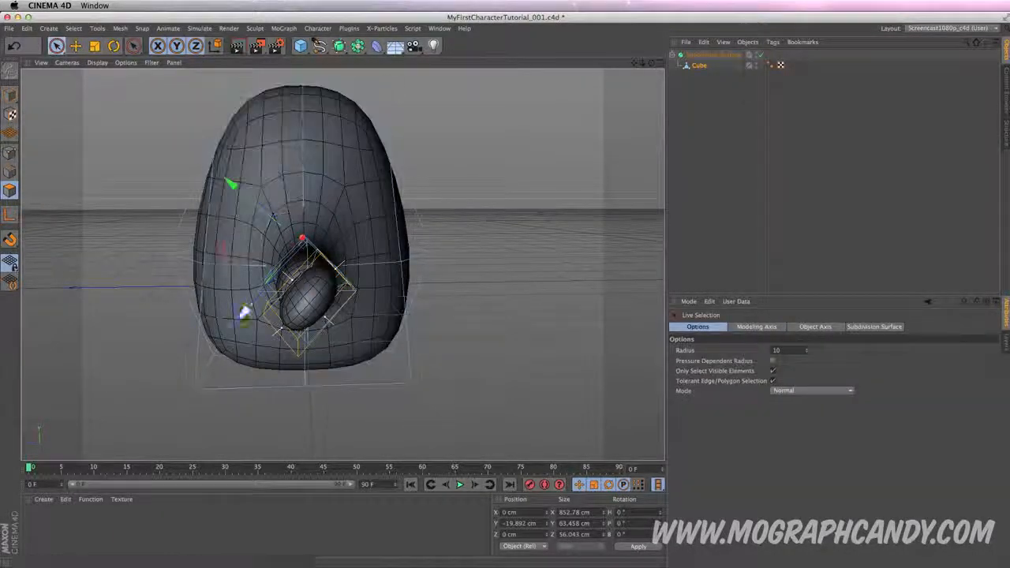
alt+drag(373, 299, 434, 285)
click(381, 290)
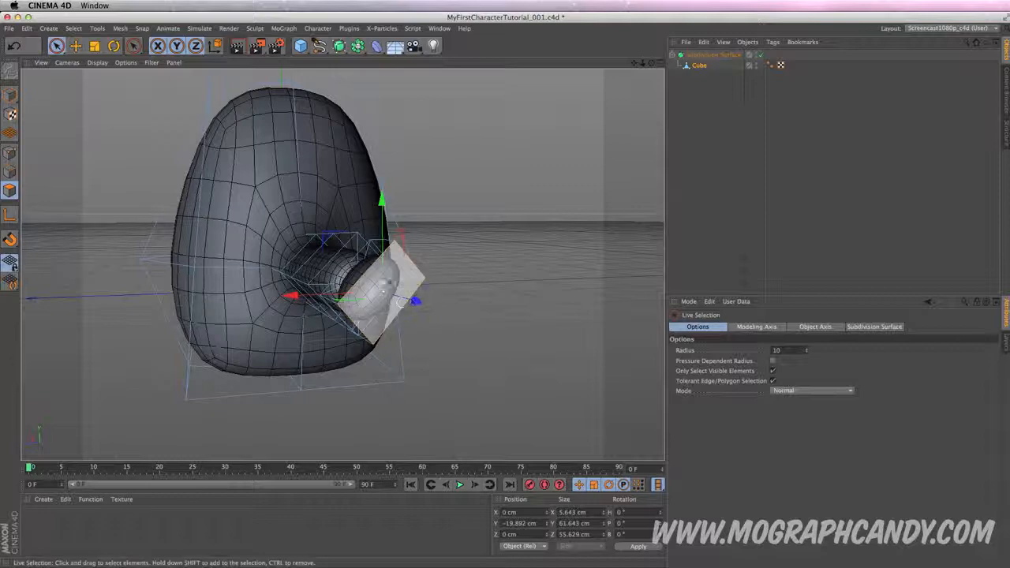
alt+drag(384, 292, 256, 308)
scroll(256, 308, up, 10)
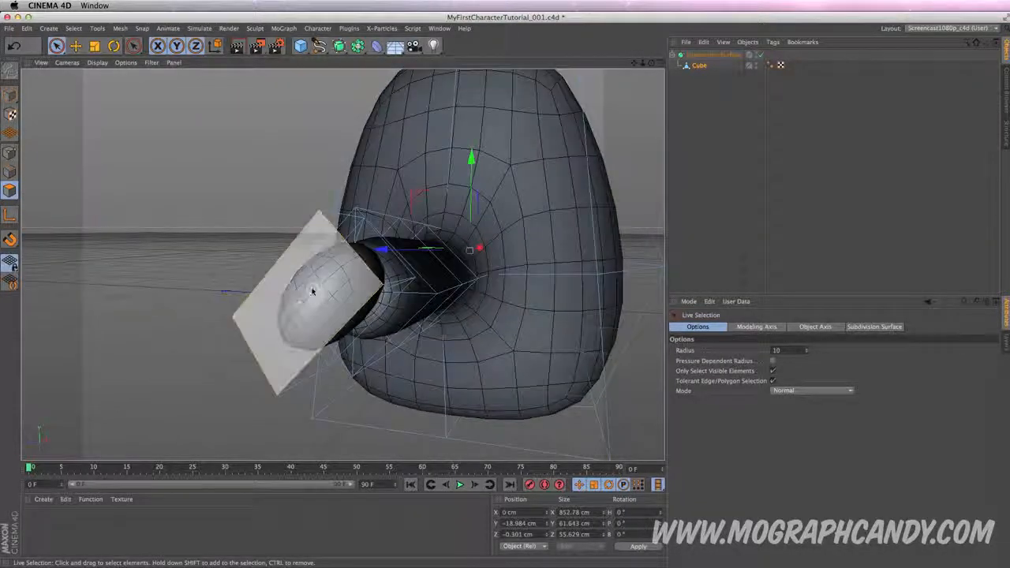
right_click(314, 292)
click(322, 291)
drag(324, 284, 97, 75)
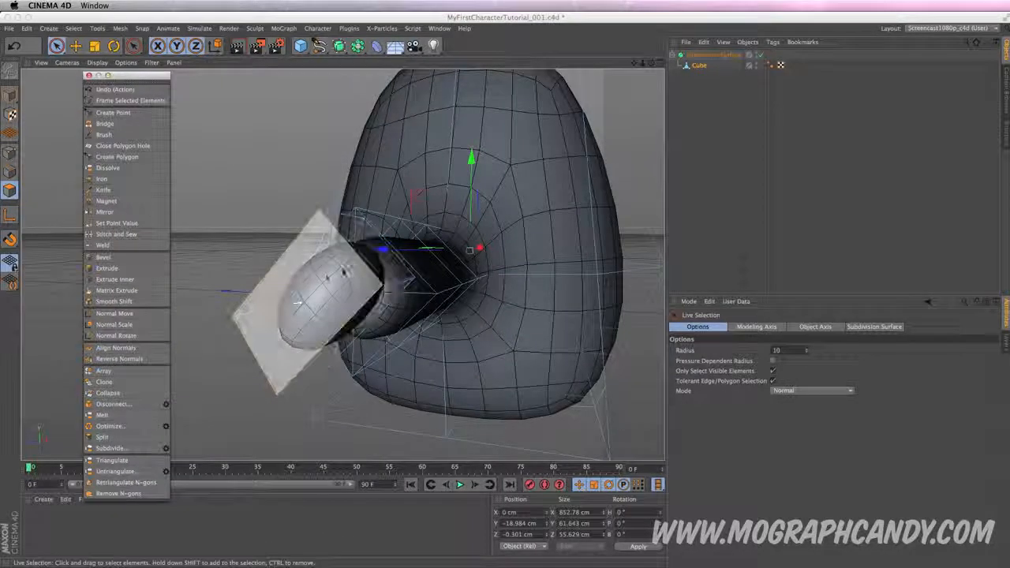
right_click(314, 269)
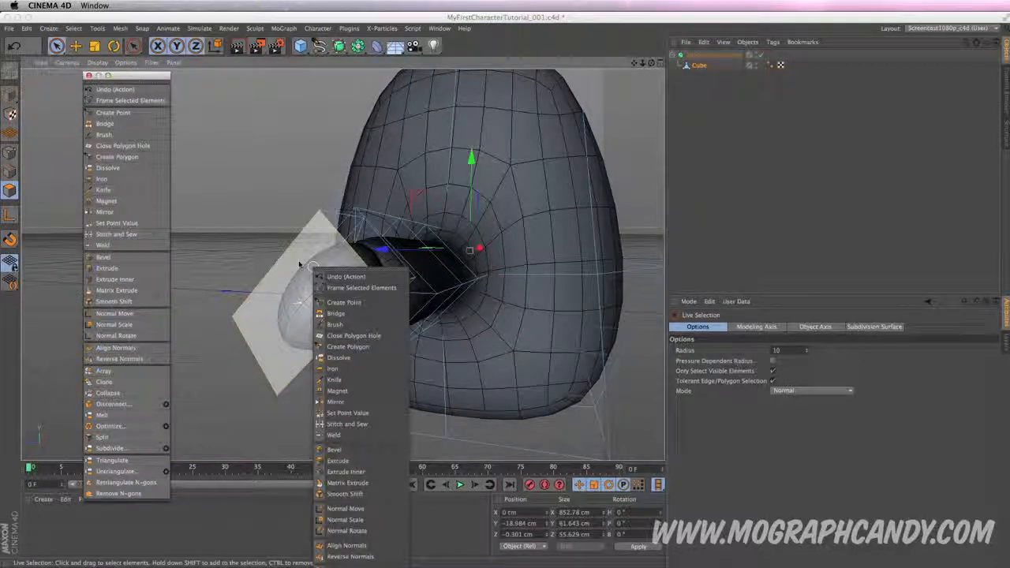
click(295, 264)
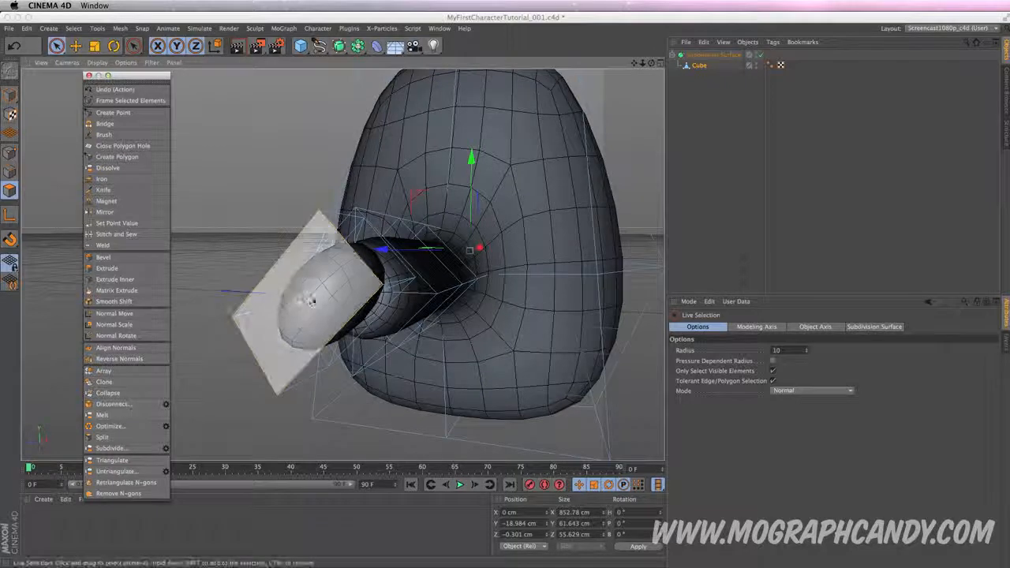
click(110, 448)
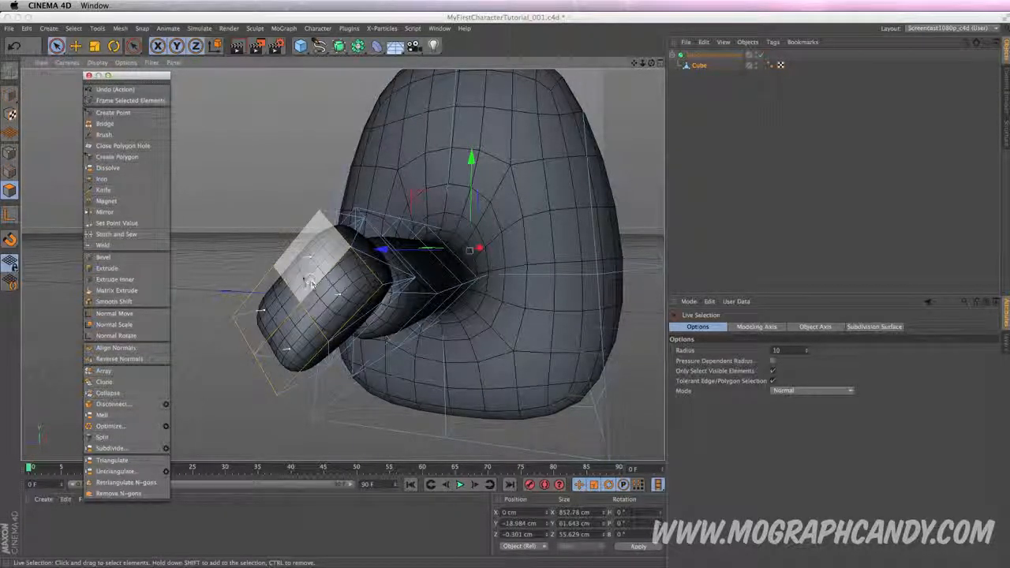
click(88, 75)
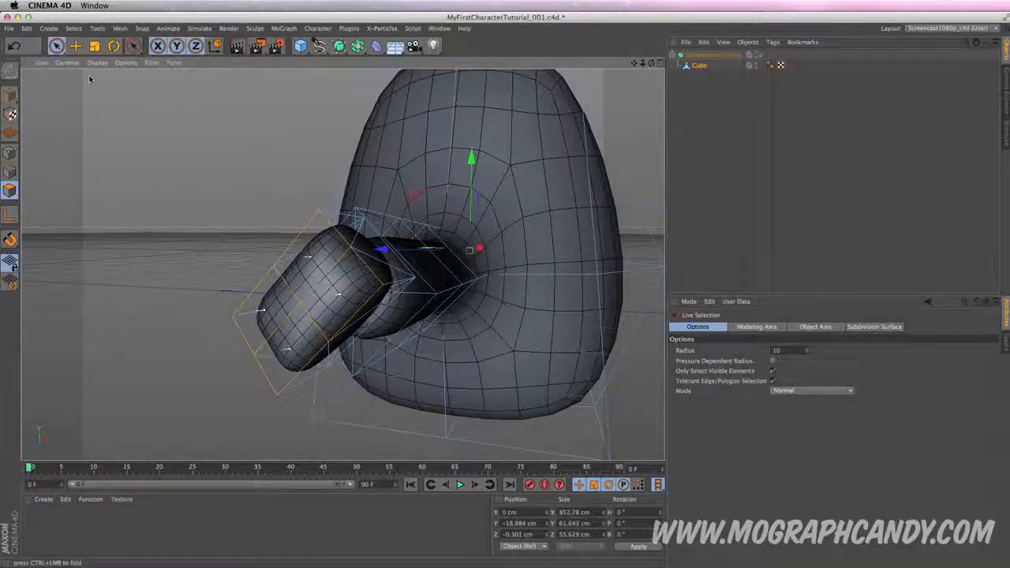
key(d)
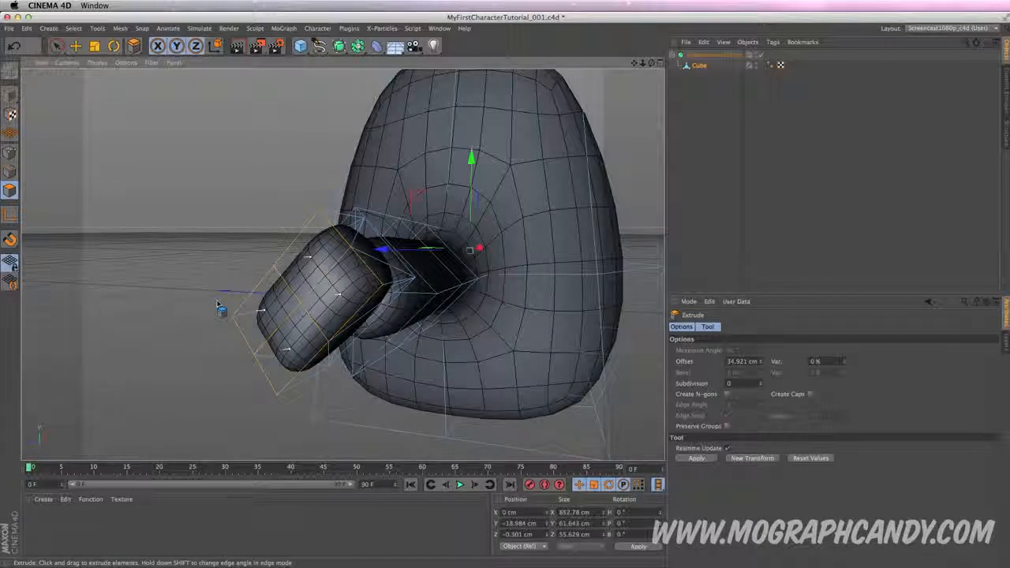
key(t)
drag(217, 300, 248, 207)
key(super+z)
key(super+z)
Extrude the subdivided end polygons of both hands outward about 35 cm as fingers.
key(d)
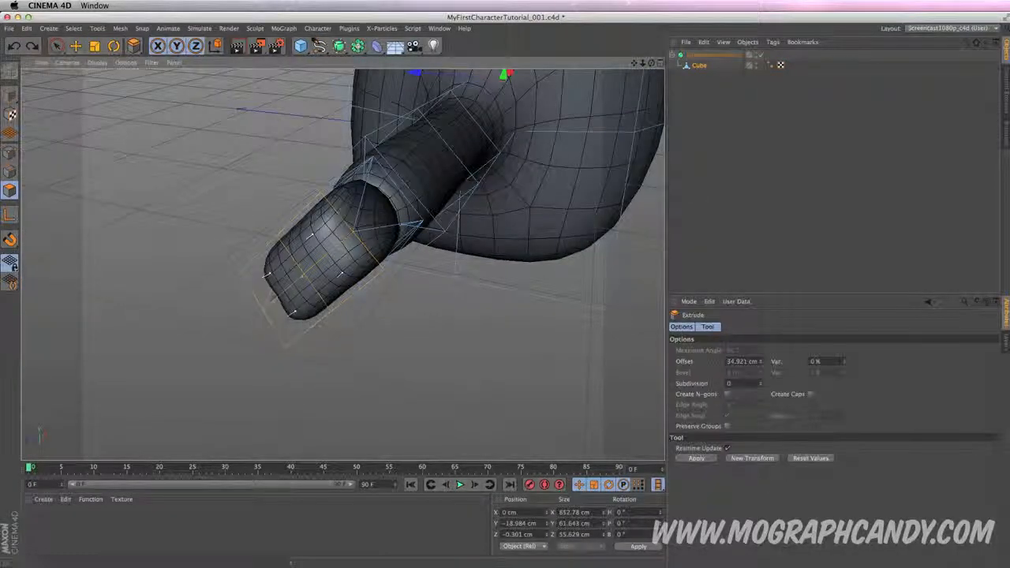
drag(249, 207, 291, 207)
alt+drag(343, 263, 455, 164)
Select the two front polygons on the body's underside and inset each with Extrude Inner by about 30 cm.
key(space)
click(566, 279)
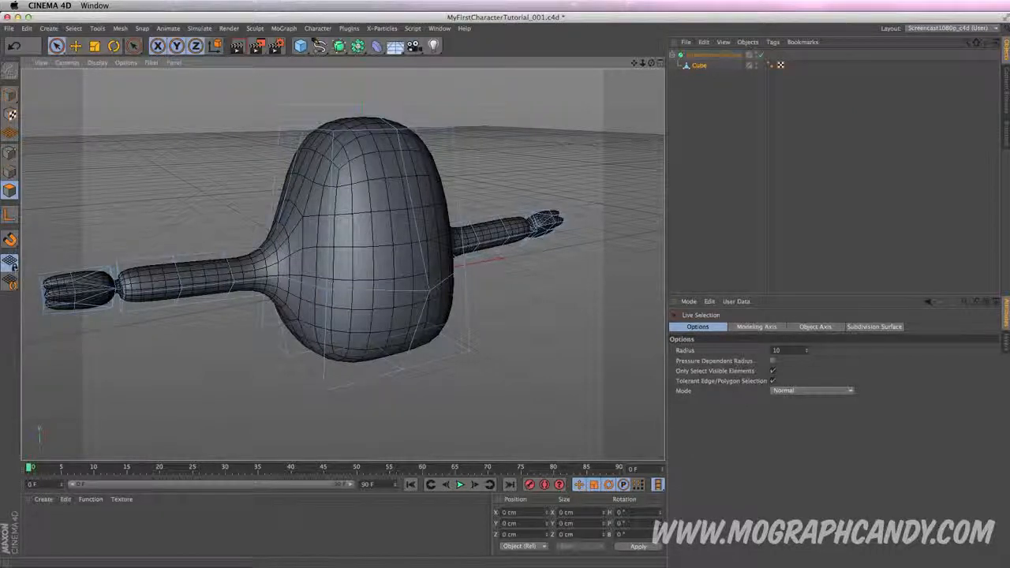
alt+drag(395, 207, 338, 145)
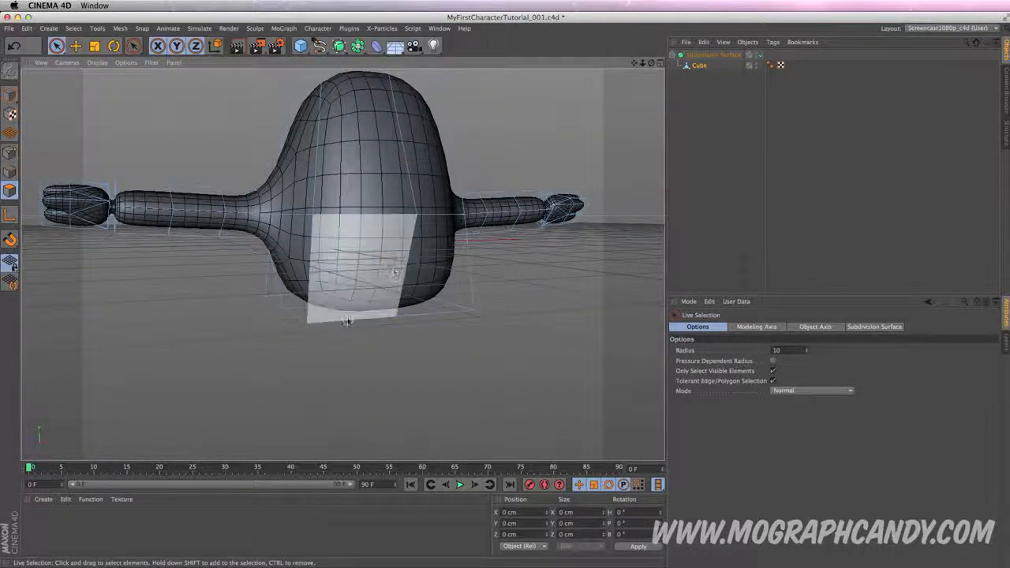
alt+drag(463, 234, 383, 343)
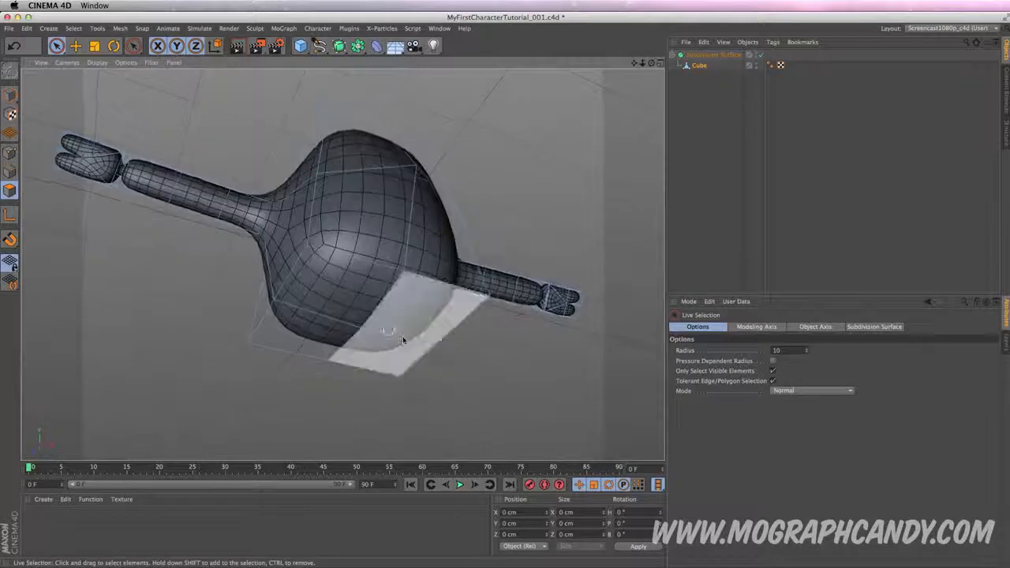
click(356, 305)
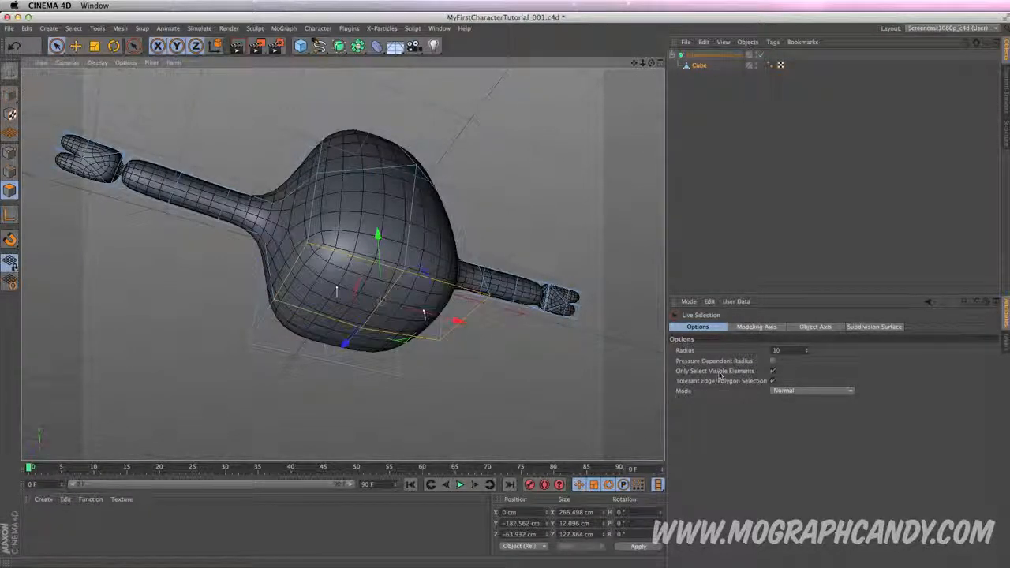
key(d)
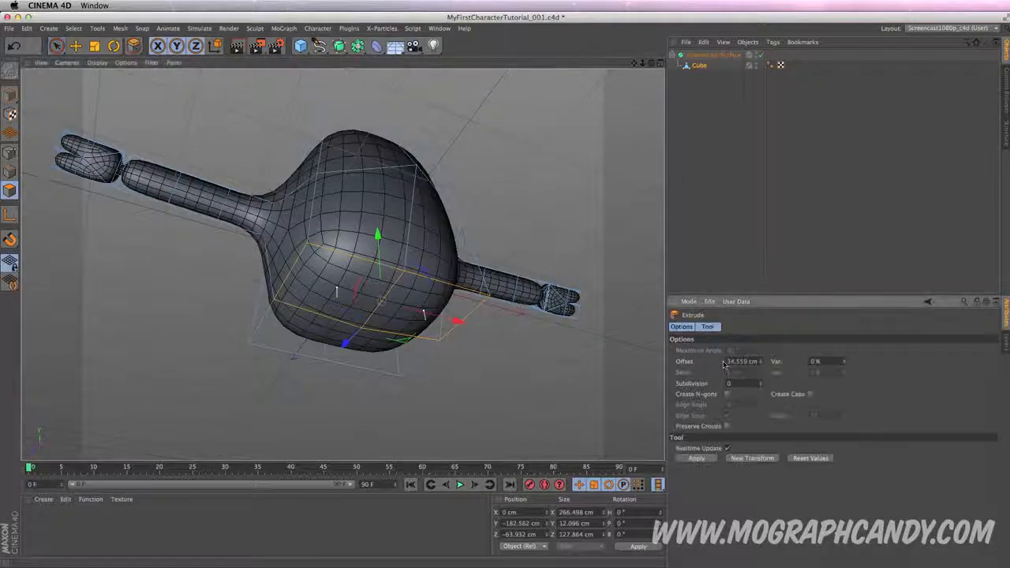
key(i)
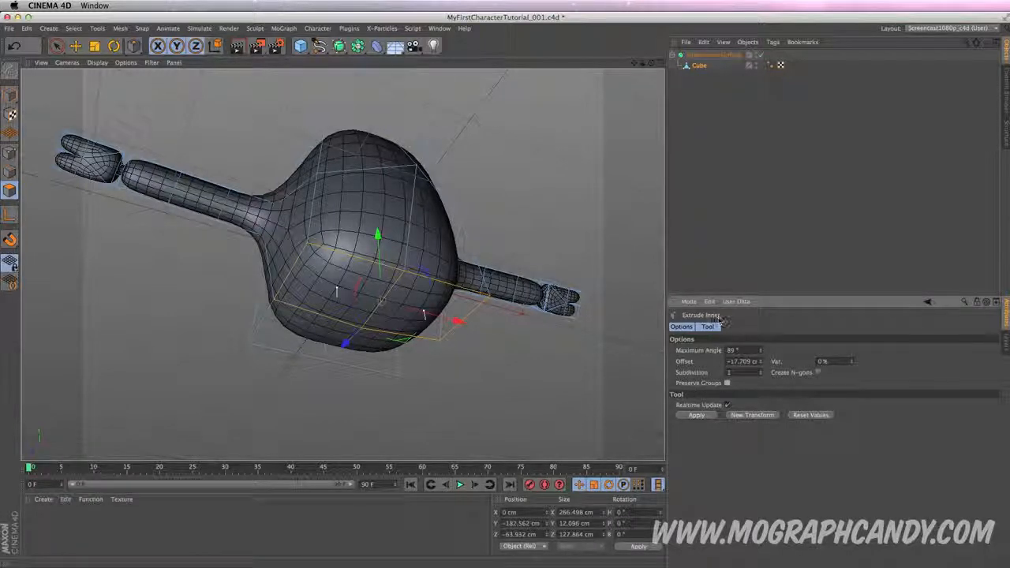
drag(510, 363, 584, 363)
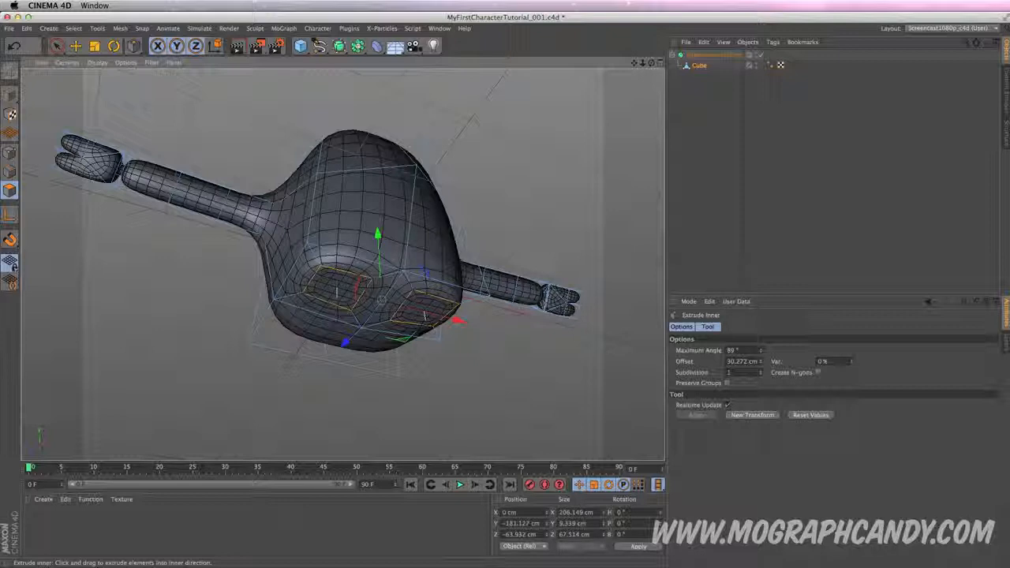
Extrude the two inset underside polygons downward about 118 cm to form the legs.
key(d)
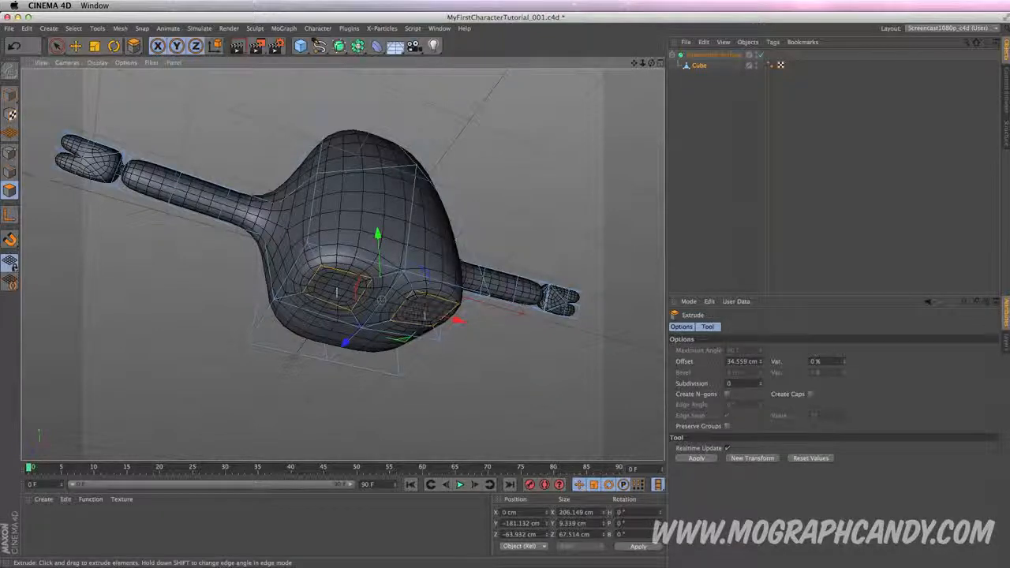
alt+drag(505, 357, 649, 327)
drag(422, 237, 377, 237)
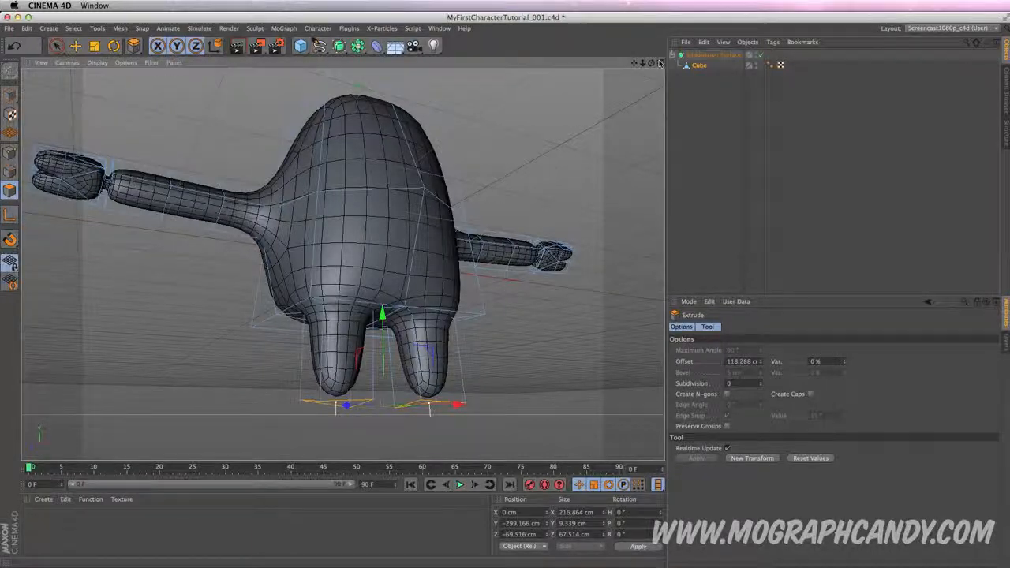
Shorten the leg extrusion to fit the front-view reference, then extrude the leg ends a further 22.5 cm and 7 cm.
click(660, 64)
click(660, 265)
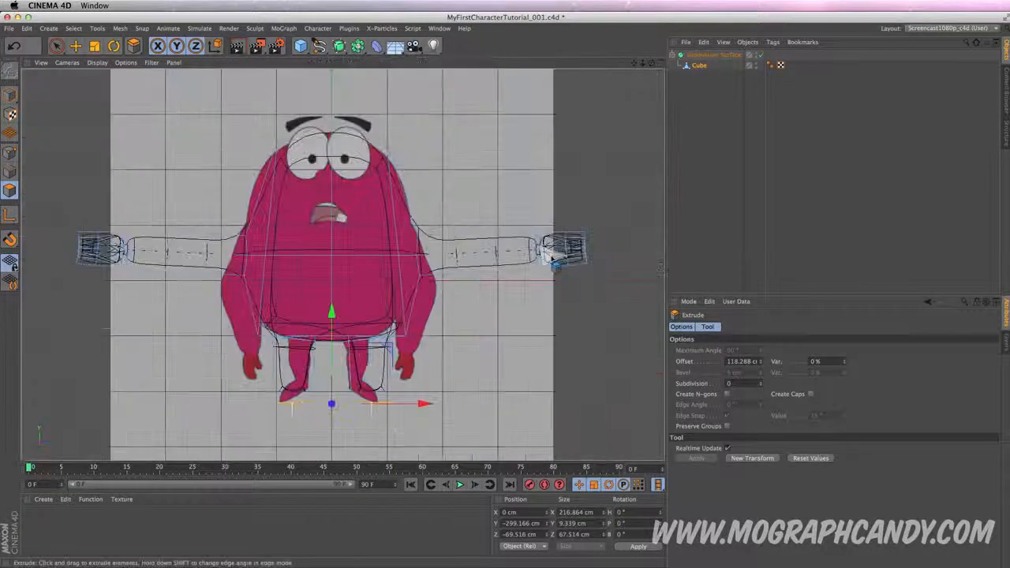
drag(440, 367, 616, 368)
drag(418, 376, 424, 376)
drag(341, 407, 207, 408)
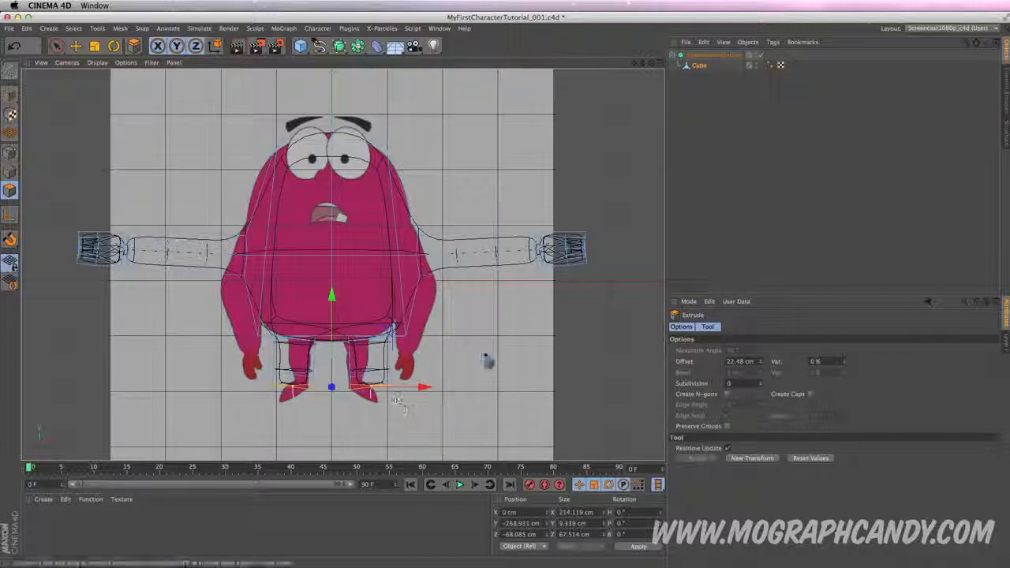
drag(461, 372, 466, 372)
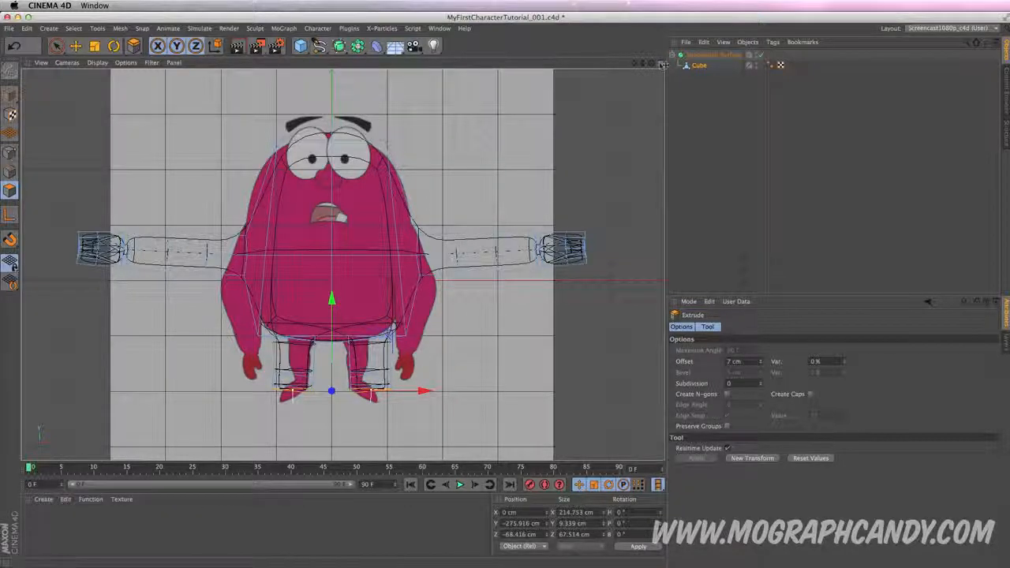
Undo the last extrusion of the leg ends and extrude them about 15 cm instead.
click(661, 64)
click(336, 63)
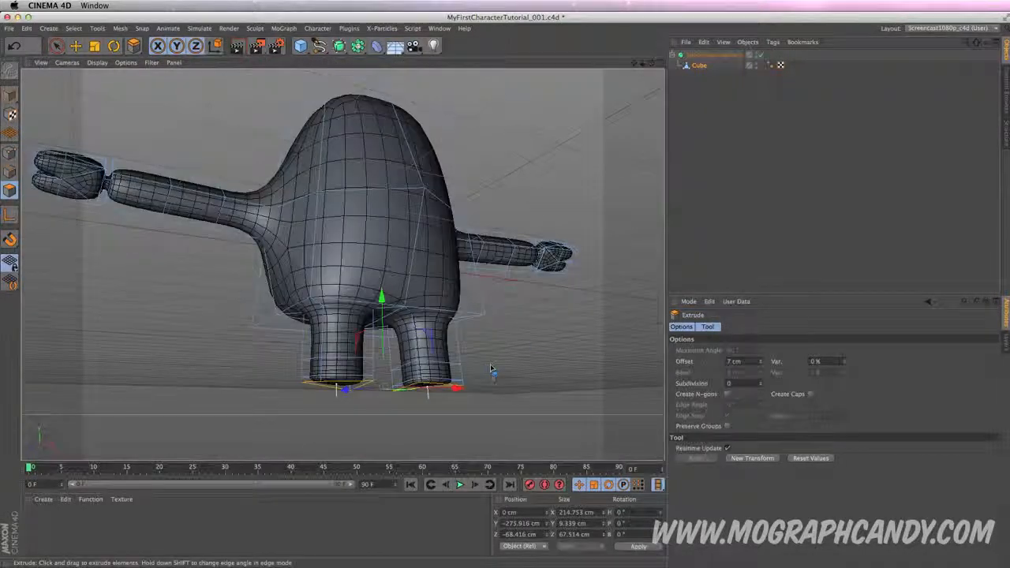
alt+drag(521, 381, 320, 401)
alt+right_drag(365, 386, 408, 371)
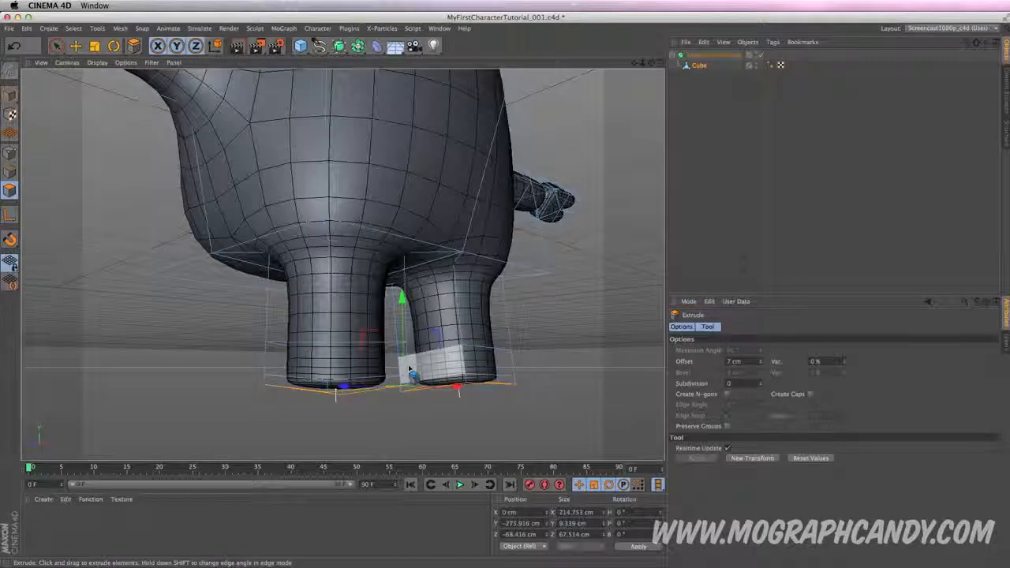
key(super+z)
drag(397, 388, 461, 387)
Select the front polygon of each leg's lowest segment and inset both about 1.7 cm with Extrude Inner.
alt+drag(557, 369, 309, 136)
alt+drag(473, 347, 331, 376)
shift+click(494, 367)
alt+drag(501, 352, 456, 330)
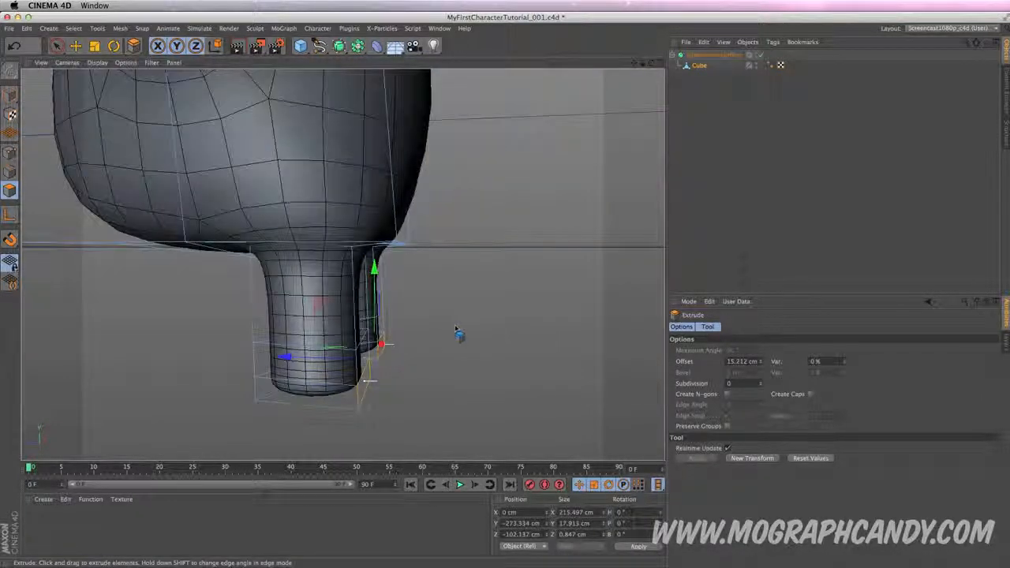
key(i)
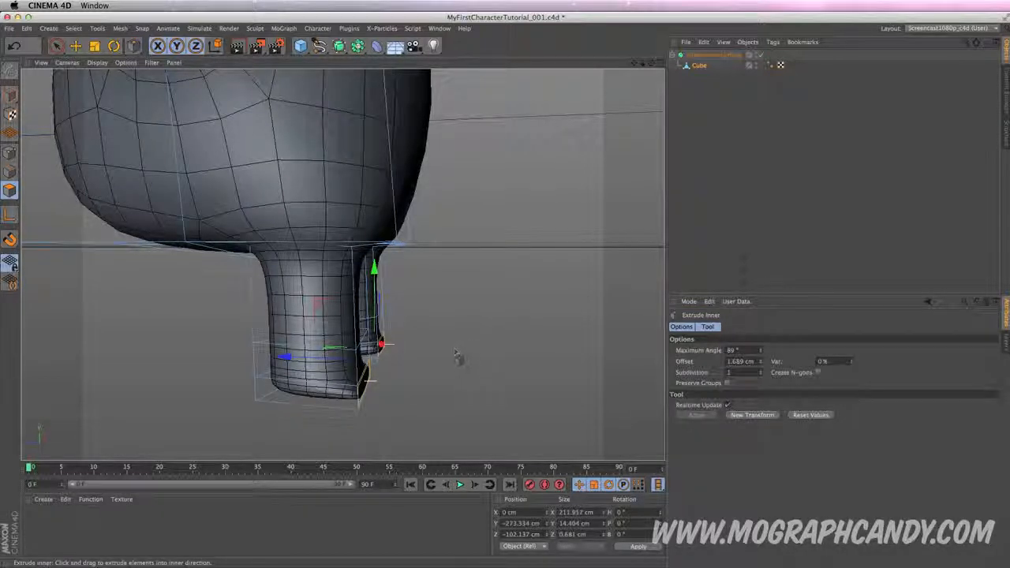
alt+drag(458, 359, 491, 354)
Extrude the inset front polygons about 32 cm as feet and scale the toe ends to about 184 cm wide and 12.5 cm high overall.
key(d)
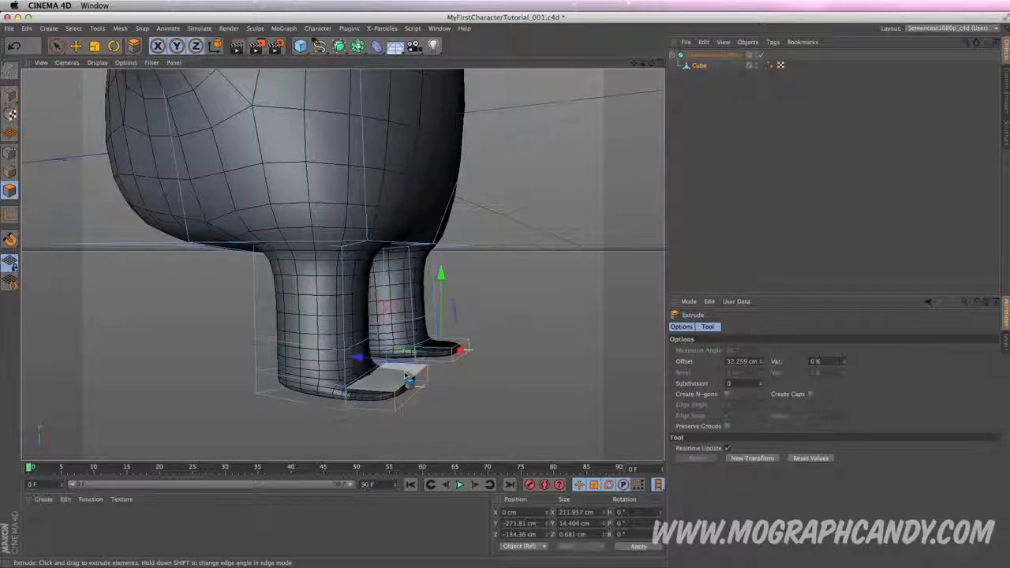
key(t)
drag(522, 336, 371, 351)
mouse_move(342, 264)
alt+mouse_down()
mouse_move(519, 313)
mouse_move(418, 300)
mouse_move(342, 264)
alt+mouse_up()
alt+drag(385, 342, 411, 341)
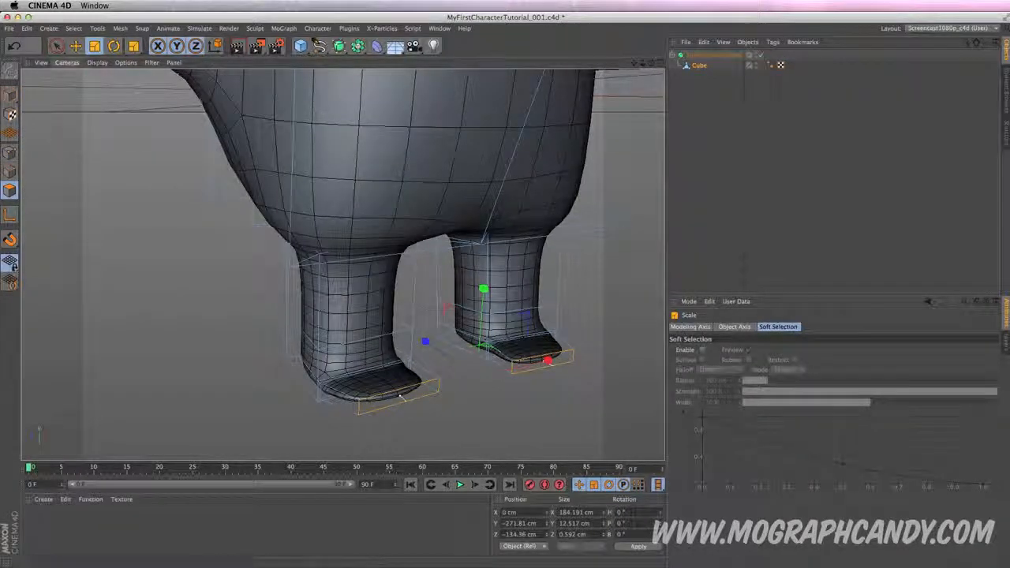
Loop-select all polygons of both legs and feet, from the body down to the toes.
alt+right_drag(329, 266, 323, 269)
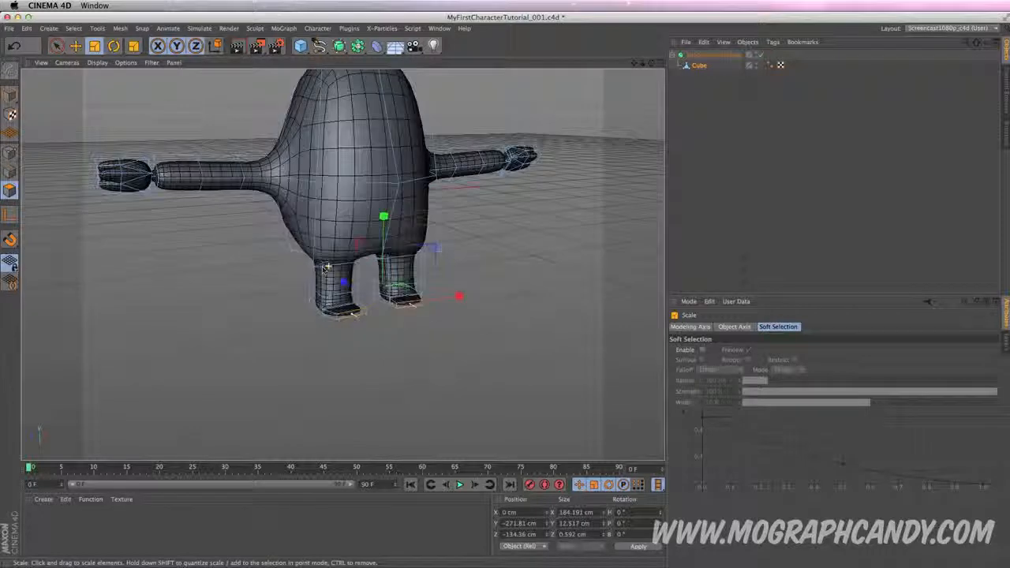
alt+drag(323, 269, 422, 315)
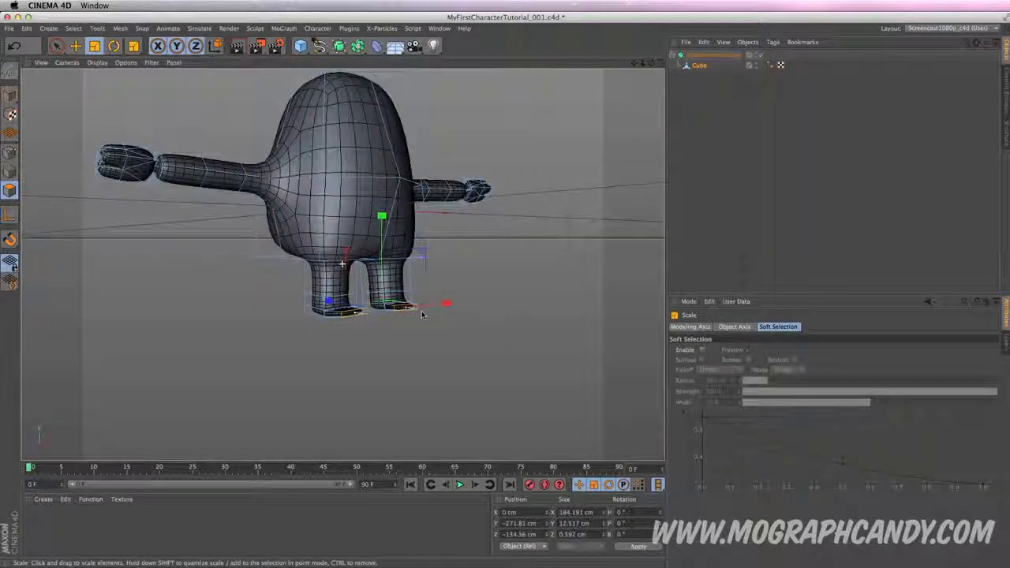
scroll(423, 315, up, 5)
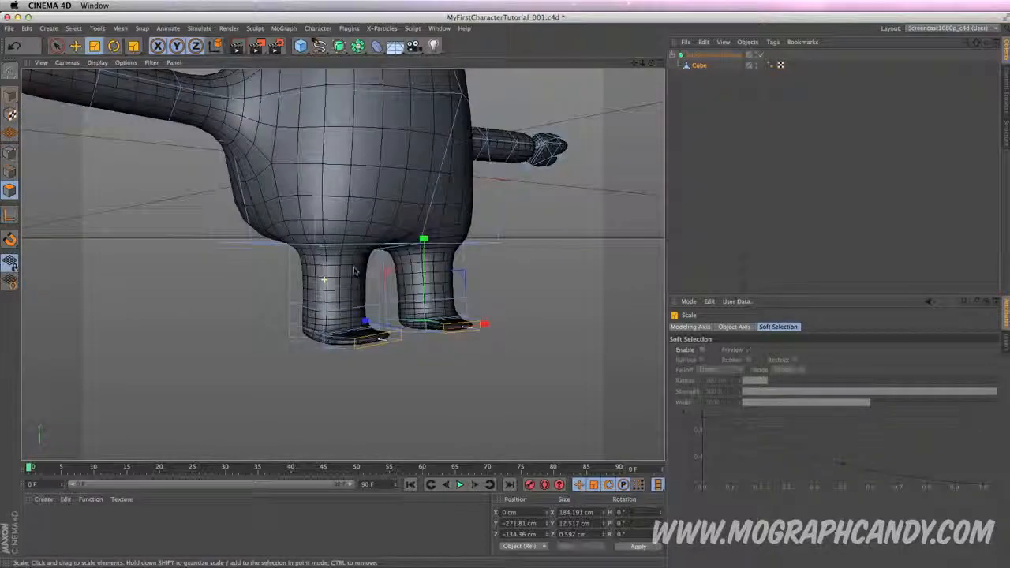
click(660, 62)
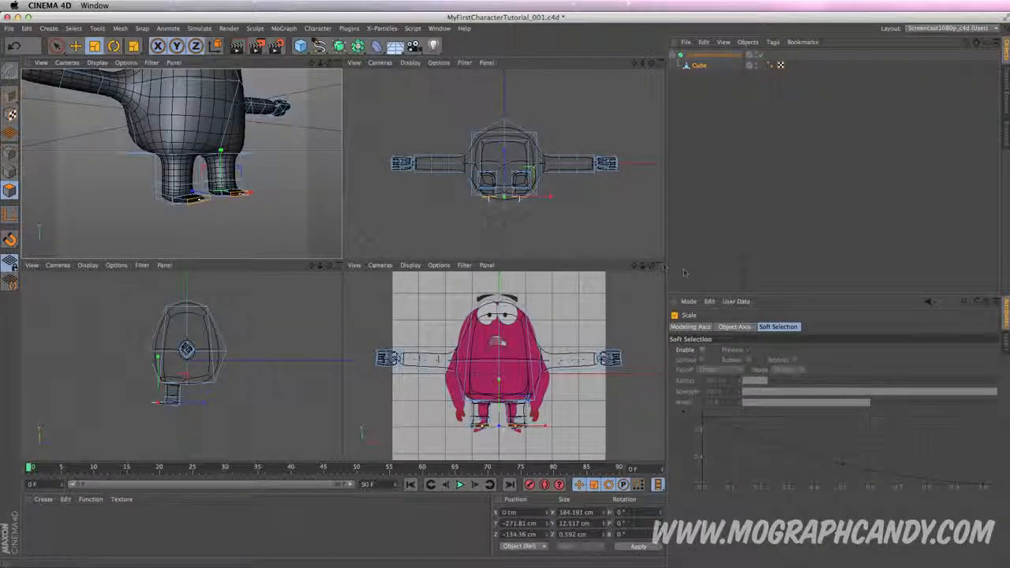
click(338, 63)
key(u)
key(l)
shift+click(340, 295)
shift+click(425, 288)
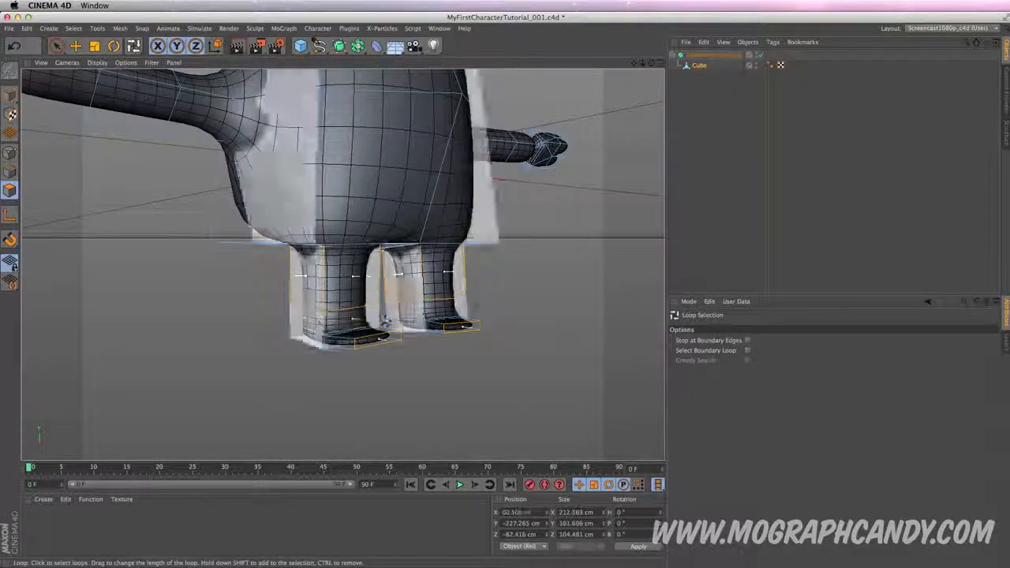
shift+click(420, 312)
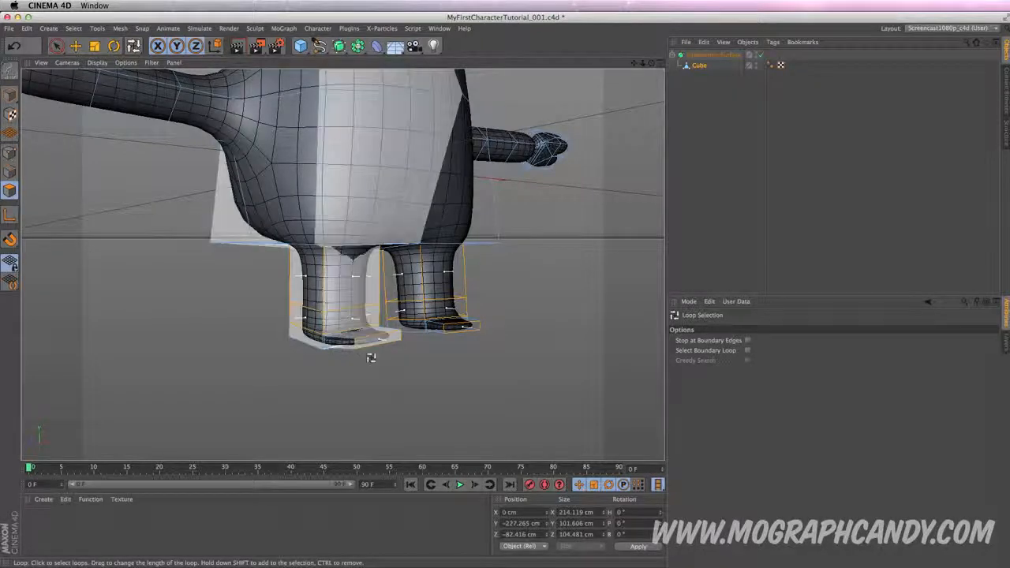
shift+click(359, 353)
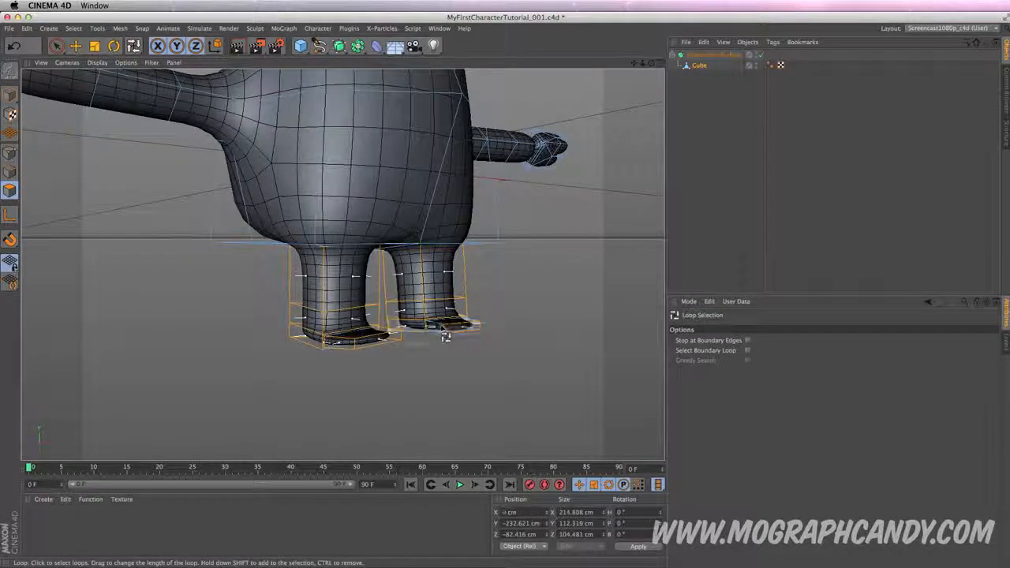
alt+drag(434, 360, 422, 410)
key(space)
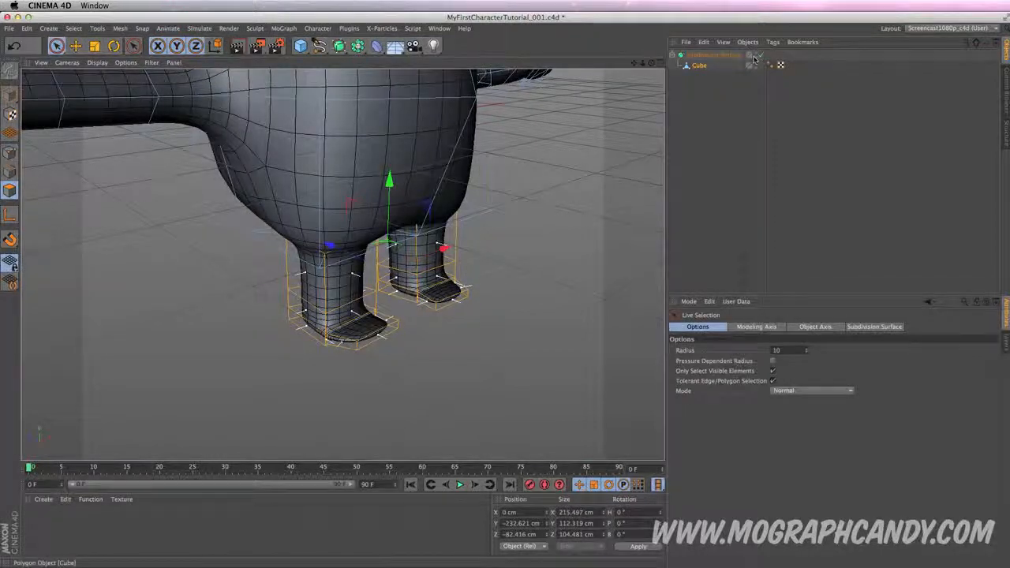
Scale the selected legs and feet down uniformly to about 102 cm wide overall.
key(q)
alt+drag(512, 297, 426, 340)
alt+drag(253, 398, 585, 218)
key(t)
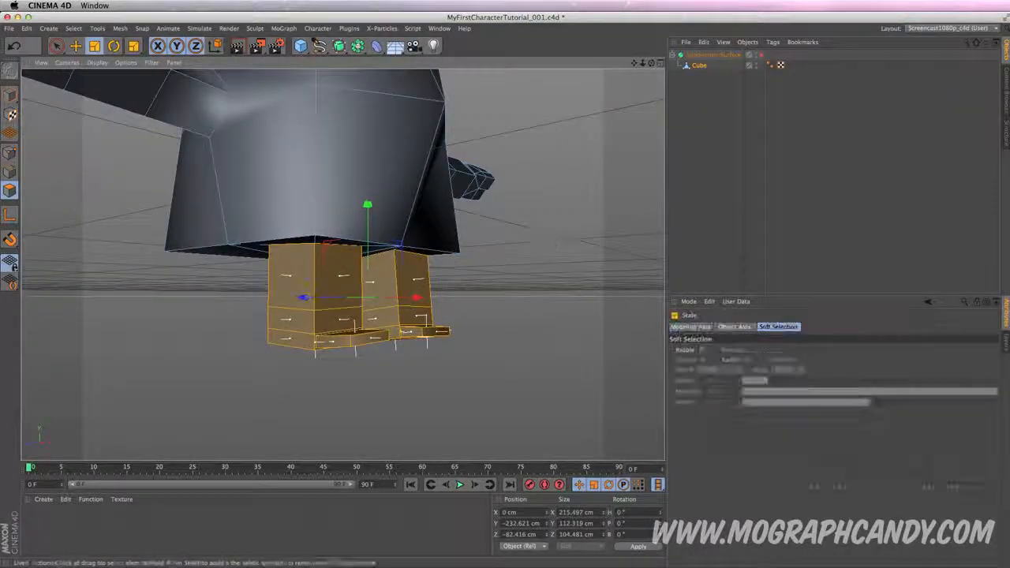
key(q)
drag(561, 263, 487, 276)
drag(295, 297, 320, 299)
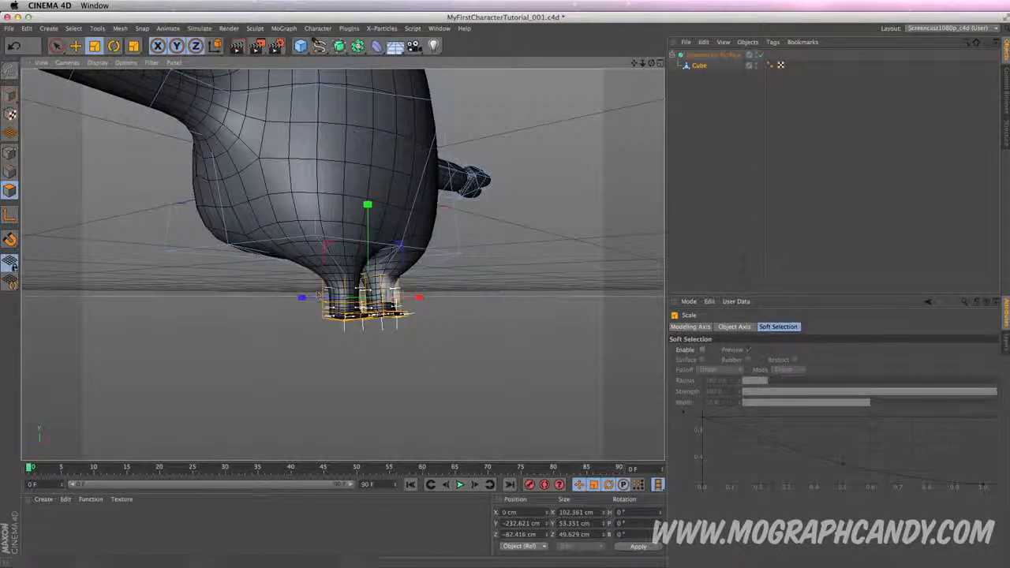
Stretch the selected legs and feet vertically to about 124 cm high.
drag(367, 207, 367, 202)
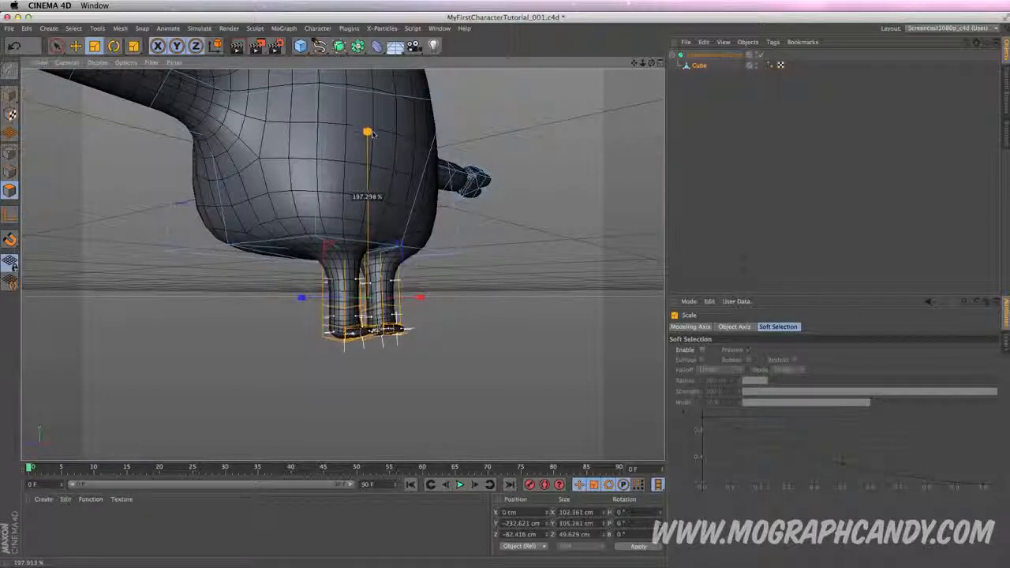
drag(371, 138, 371, 136)
alt+drag(341, 264, 489, 264)
alt+drag(444, 305, 470, 287)
scroll(466, 291, down, 4)
drag(634, 63, 554, 134)
drag(326, 274, 326, 241)
alt+drag(365, 289, 185, 173)
Select the two lower rear polygons of the body and move them along the Z axis to reshape the back.
click(57, 46)
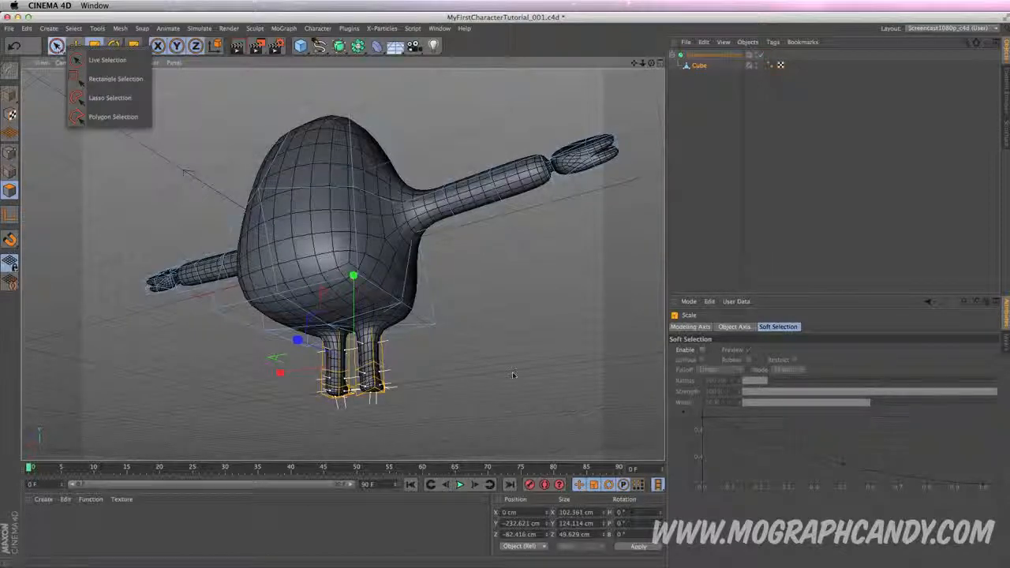
click(422, 378)
click(335, 309)
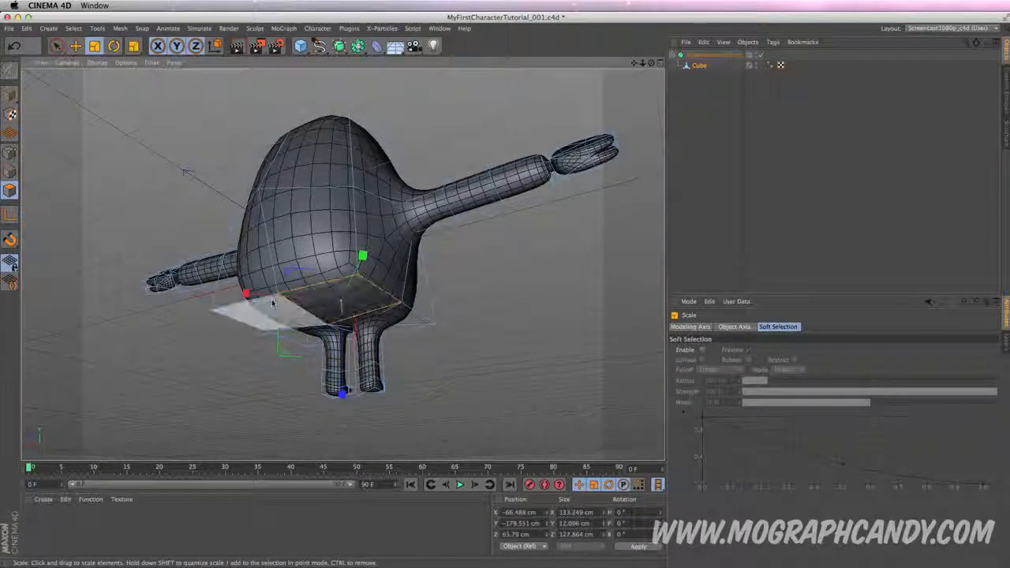
key(e)
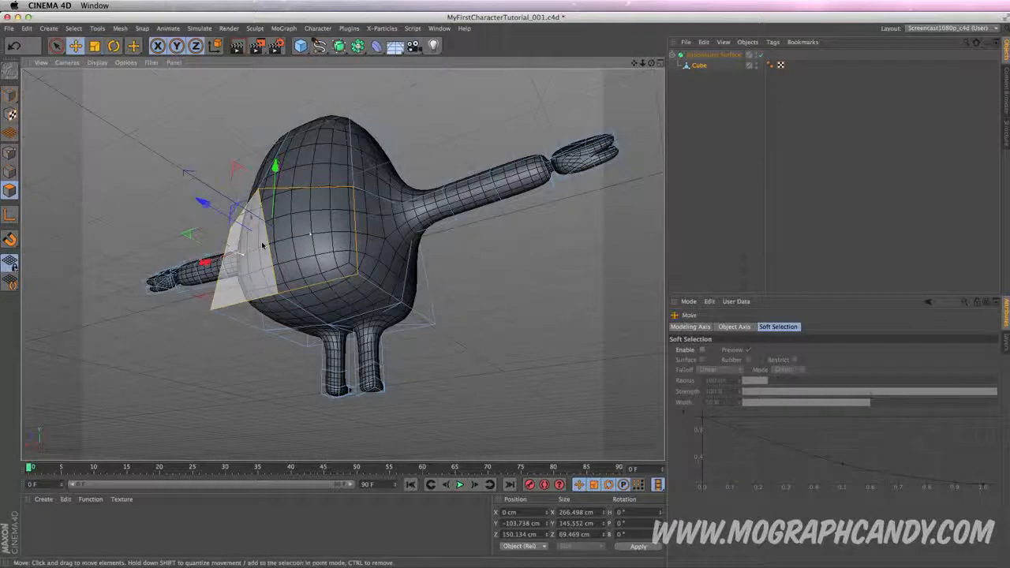
drag(203, 203, 253, 217)
drag(307, 185, 307, 207)
alt+drag(483, 307, 574, 255)
drag(199, 311, 169, 312)
Raise the rear underside polygons of the body to about Y -152.8 cm.
alt+drag(278, 360, 282, 277)
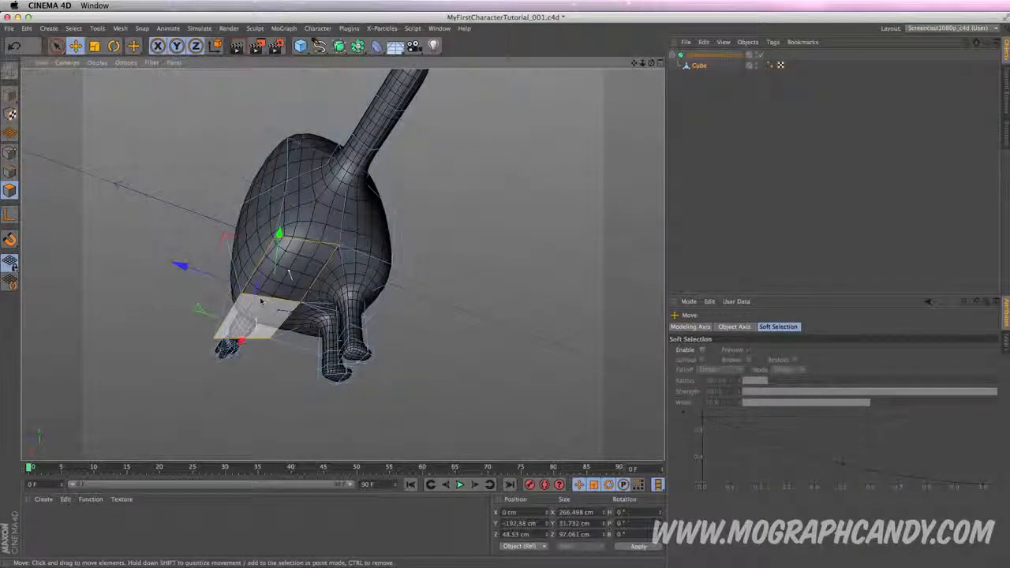
drag(280, 221, 281, 215)
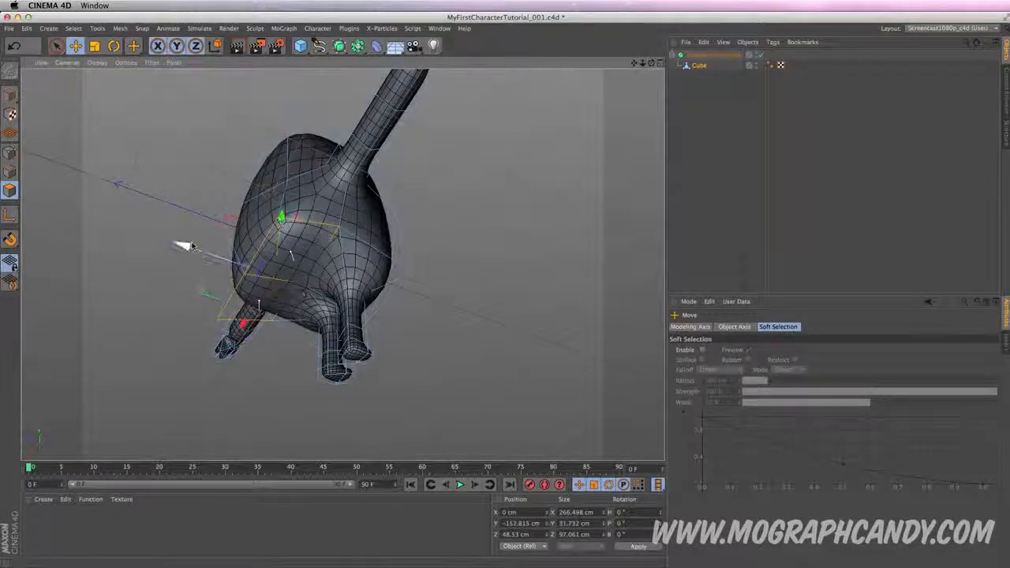
mouse_move(304, 259)
alt+mouse_down()
mouse_move(402, 270)
mouse_move(486, 208)
mouse_move(473, 207)
mouse_move(537, 257)
mouse_move(544, 198)
alt+mouse_up()
drag(314, 325, 345, 293)
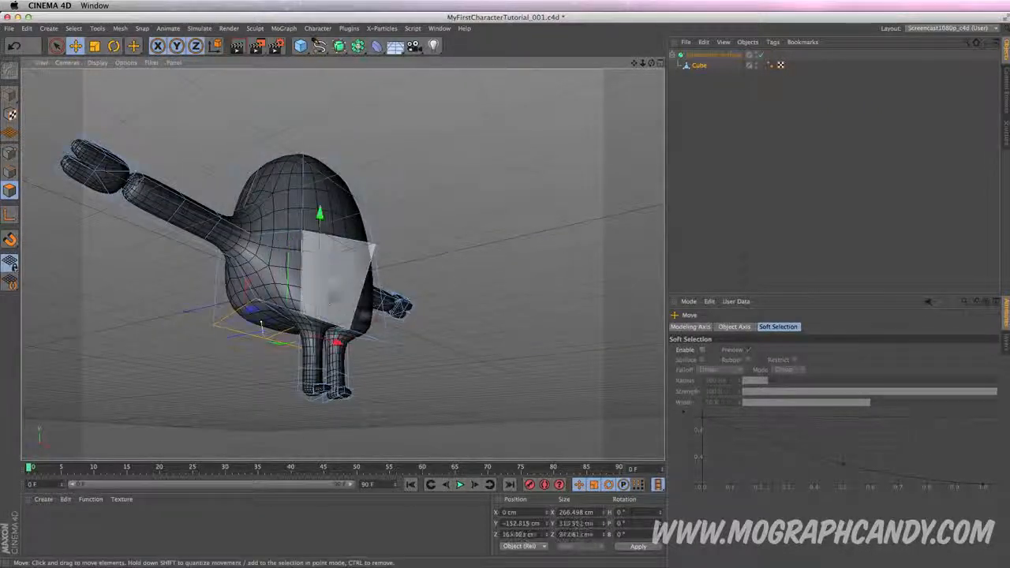
shift+click(369, 312)
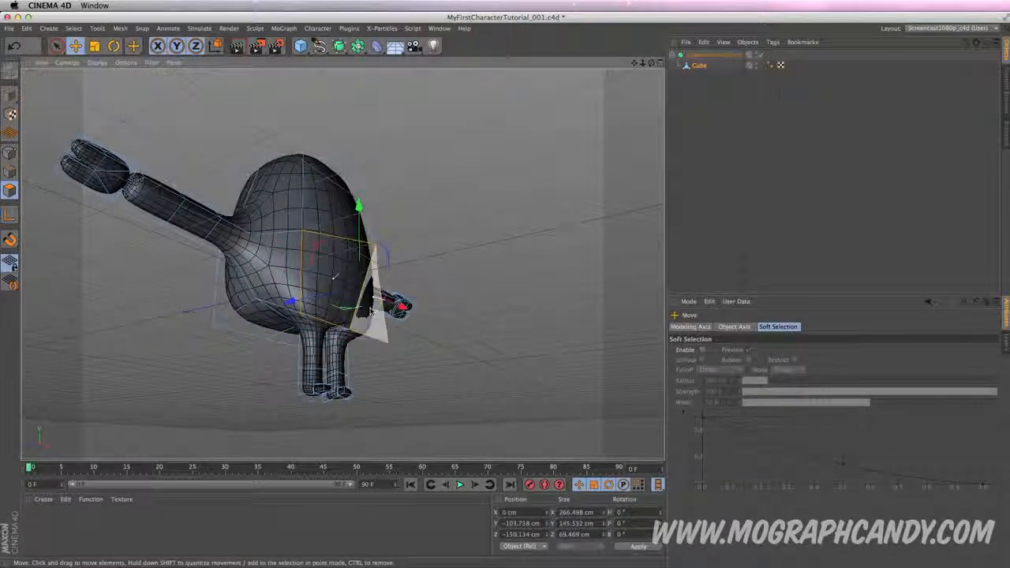
alt+drag(333, 276, 254, 322)
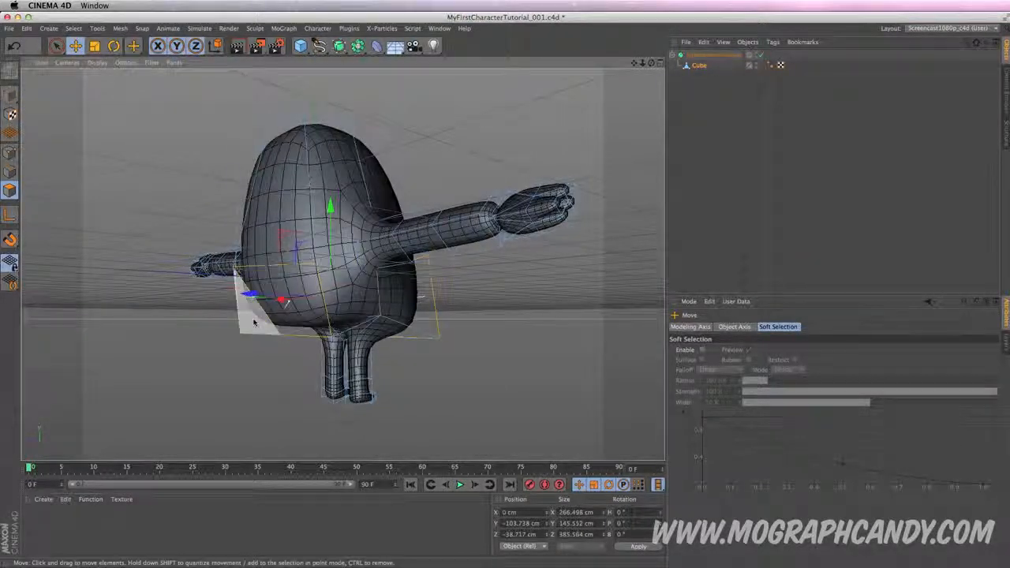
alt+drag(530, 350, 372, 260)
Select both upper rear polygons of the body and move them outward along the Z axis to about 164 cm.
click(372, 259)
click(431, 252)
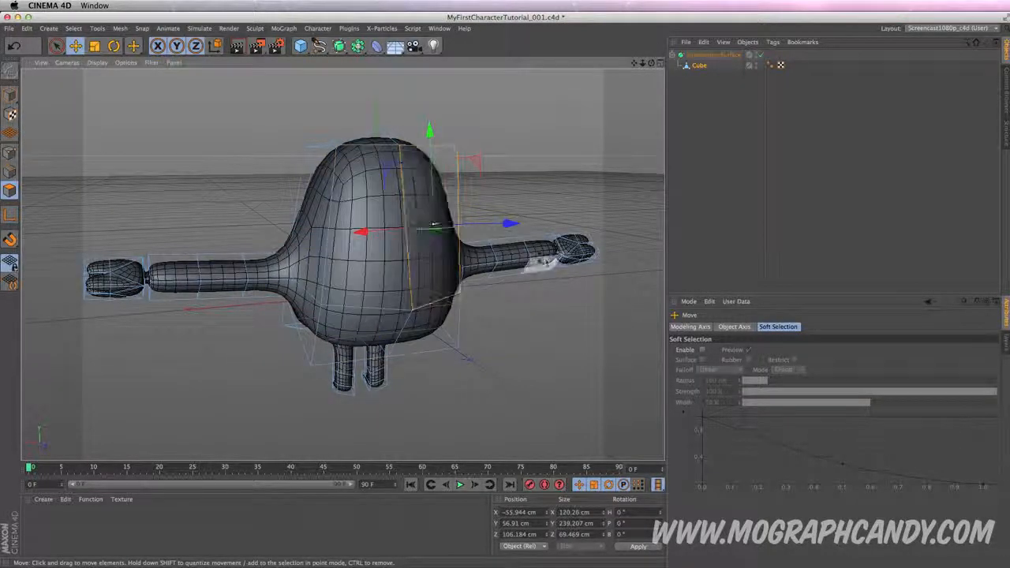
alt+drag(496, 255, 552, 278)
alt+drag(347, 263, 446, 268)
drag(493, 225, 300, 277)
key(super+z)
shift+click(408, 258)
drag(495, 283, 426, 287)
Scale the upper rear polygons down uniformly to about 135 cm wide and save the scene.
key(t)
alt+drag(426, 288, 514, 304)
mouse_move(342, 263)
alt+mouse_down()
mouse_move(315, 284)
mouse_move(371, 316)
mouse_move(350, 338)
mouse_move(300, 244)
mouse_move(387, 305)
mouse_move(343, 264)
alt+mouse_up()
key(space)
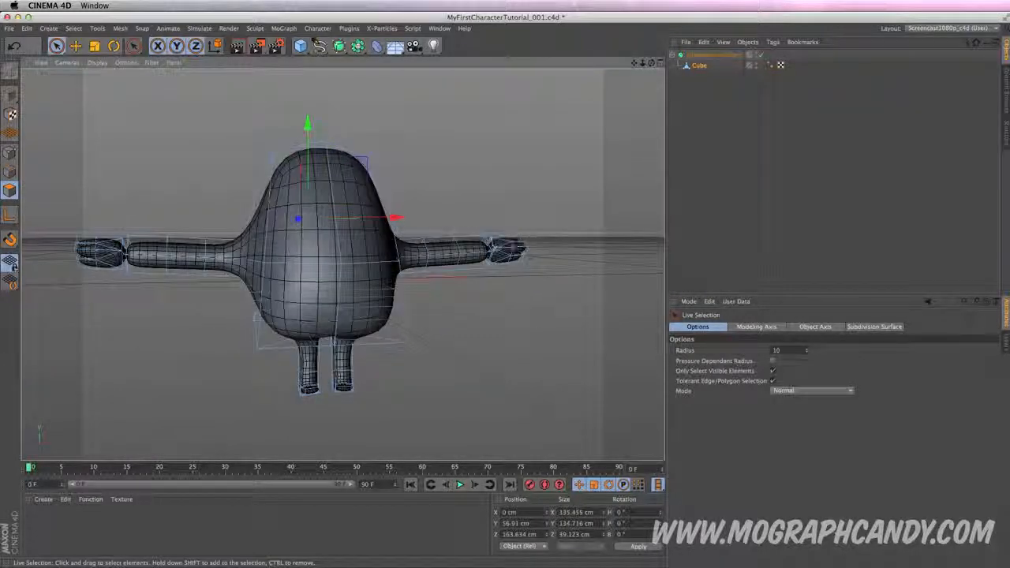
click(9, 29)
click(14, 107)
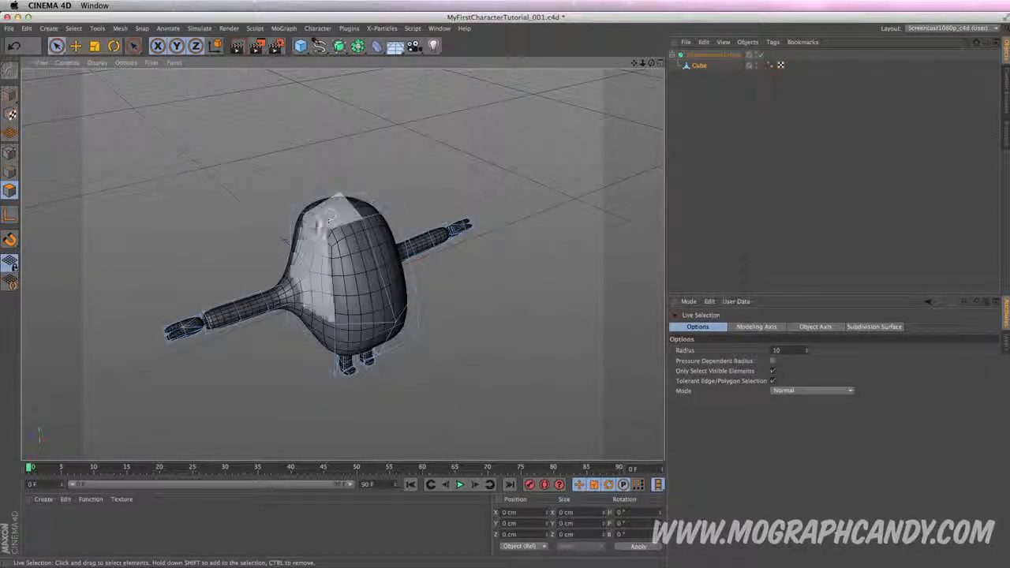
Select the top polygons of the body and activate the Matrix Extrude tool.
mouse_move(335, 213)
mouse_down()
mouse_move(352, 207)
mouse_move(388, 237)
mouse_move(367, 229)
mouse_up()
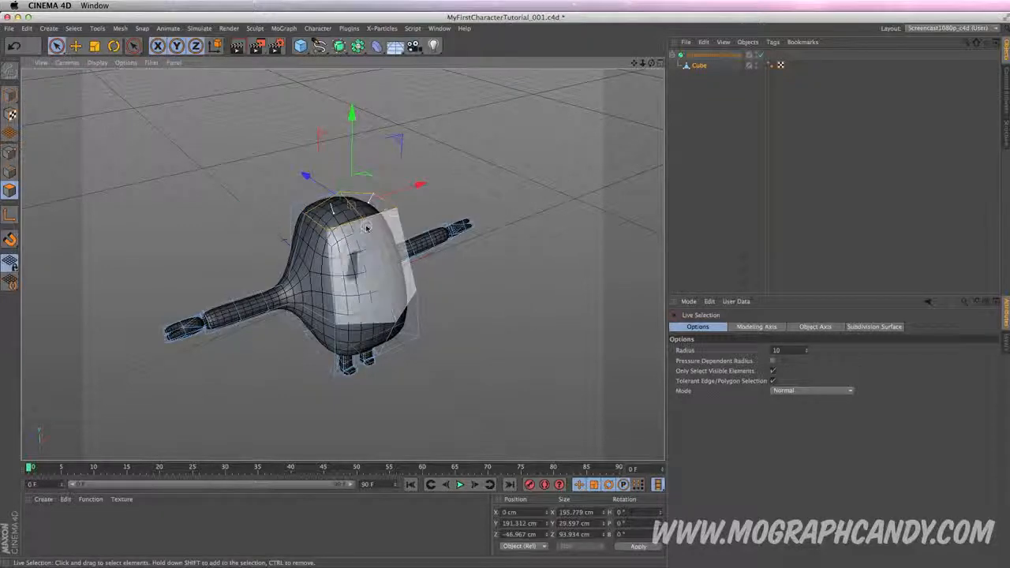
key(shift+c)
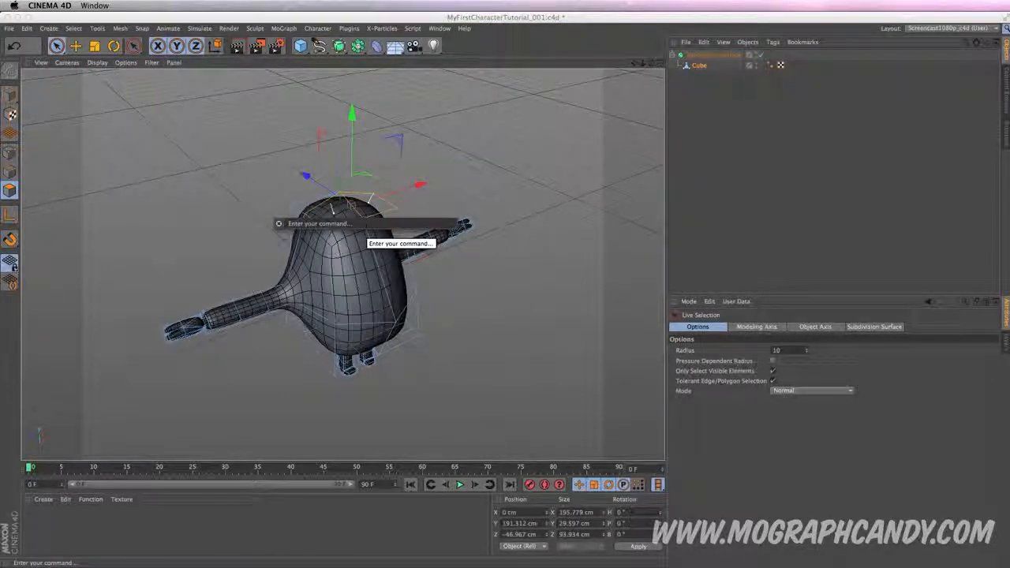
text(matri)
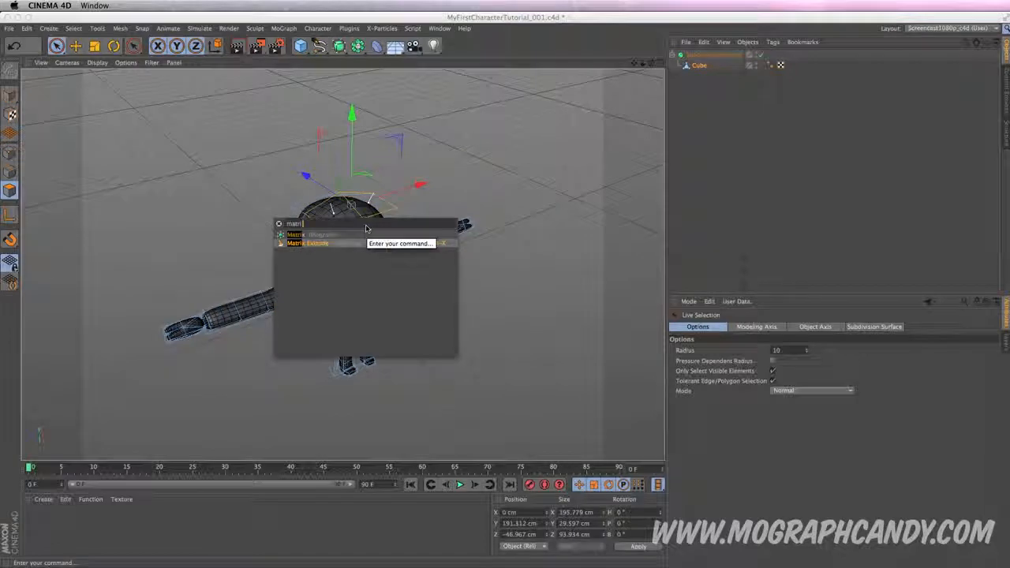
click(308, 245)
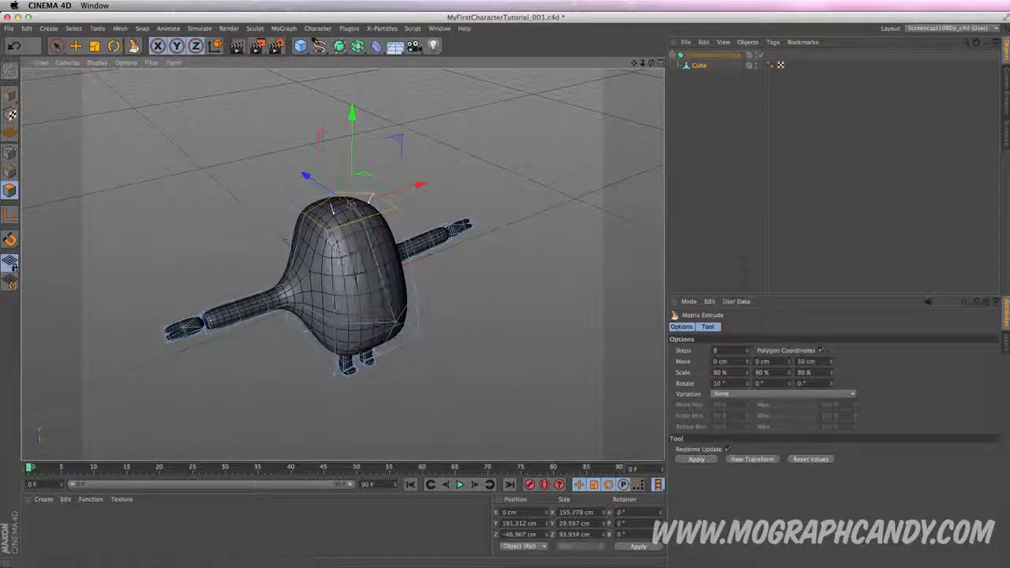
Try Matrix Extrude on the top polygons with 8 steps, a 50 cm move and 80 % scale, increase the rotation to 13°, and undo it.
click(695, 460)
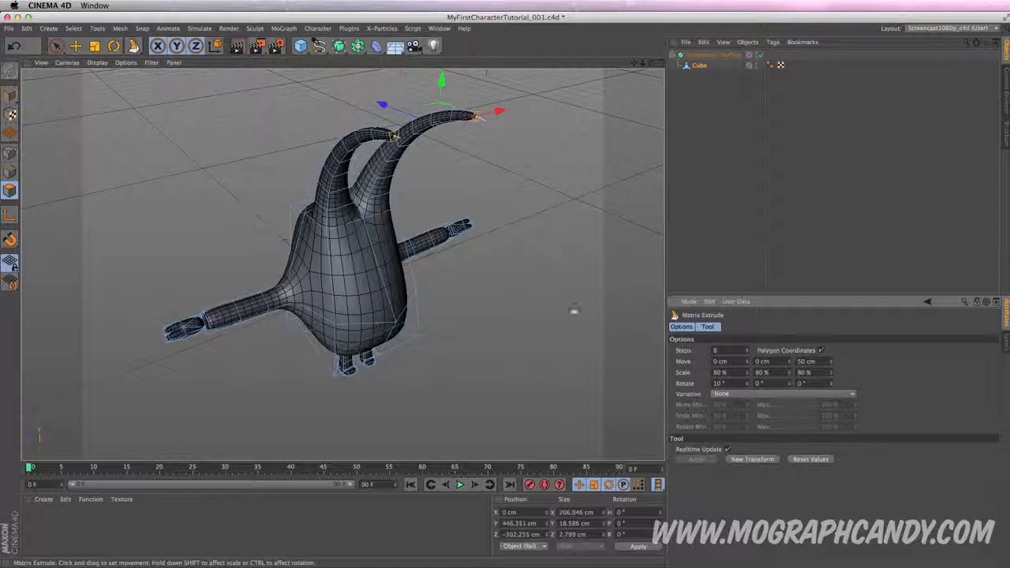
drag(748, 386, 748, 388)
key(super+z)
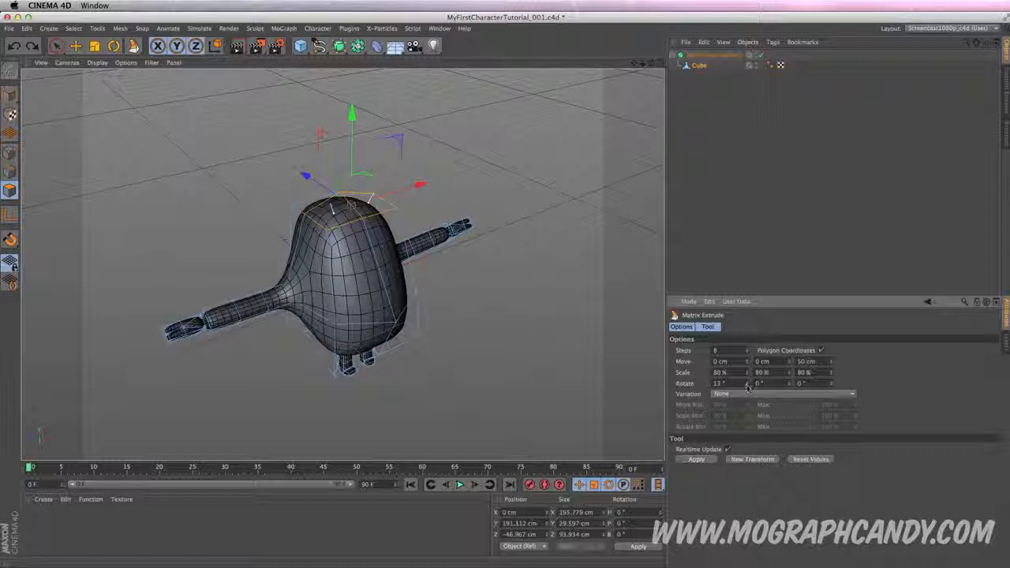
Try the Matrix Extrude again with a larger rotation, 3 steps, and X and Y scale of 20 % to form pointed horns.
click(701, 460)
drag(748, 384, 748, 353)
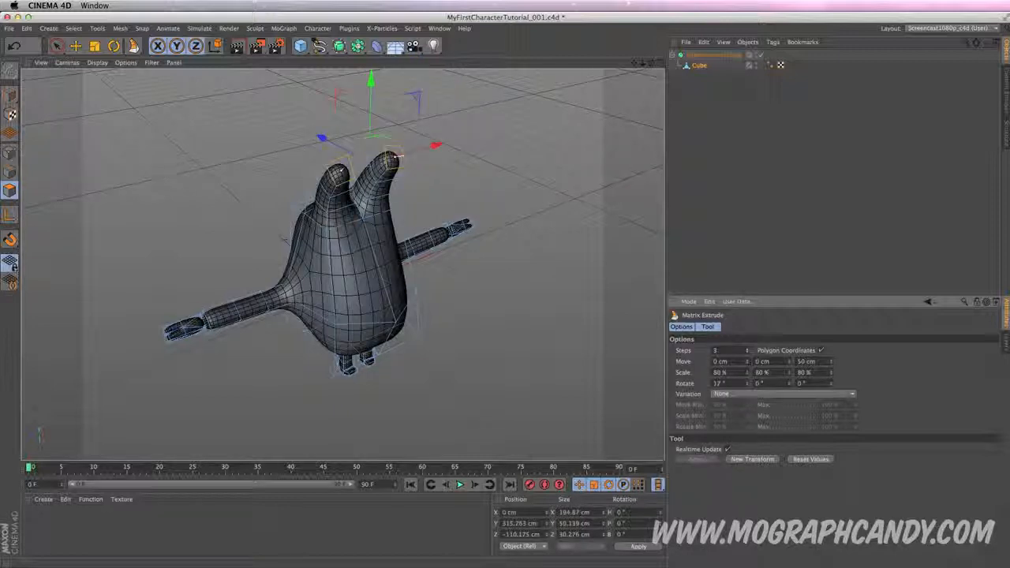
drag(749, 377, 749, 379)
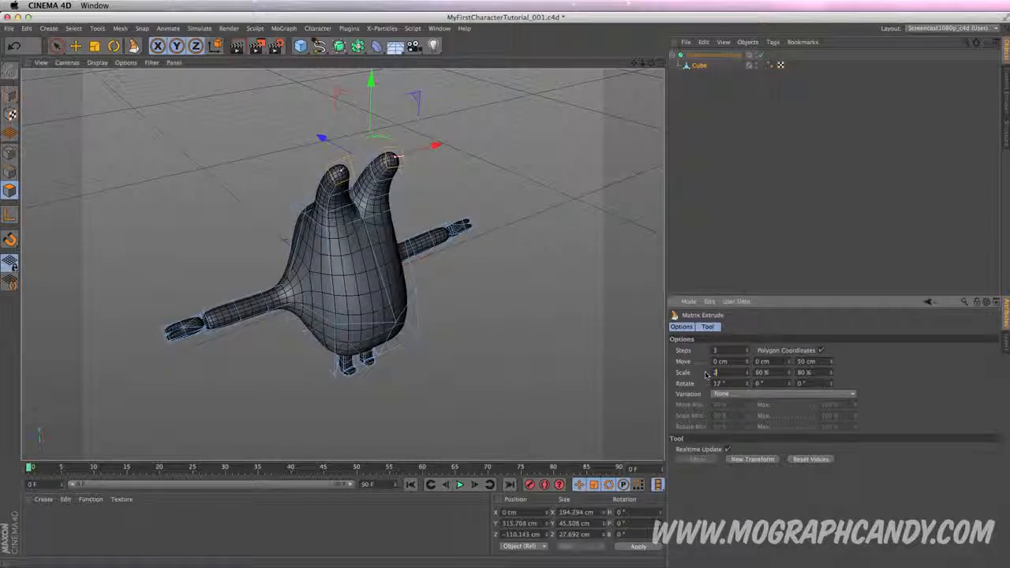
text(20)
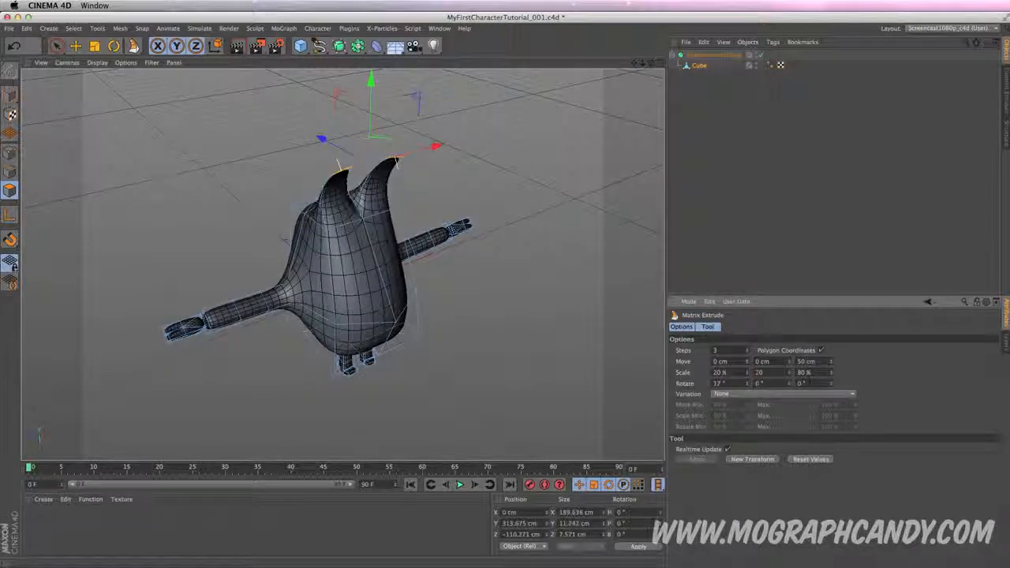
key(Tab)
text(20)
Undo the Matrix Extrude horns on top of the body.
click(56, 45)
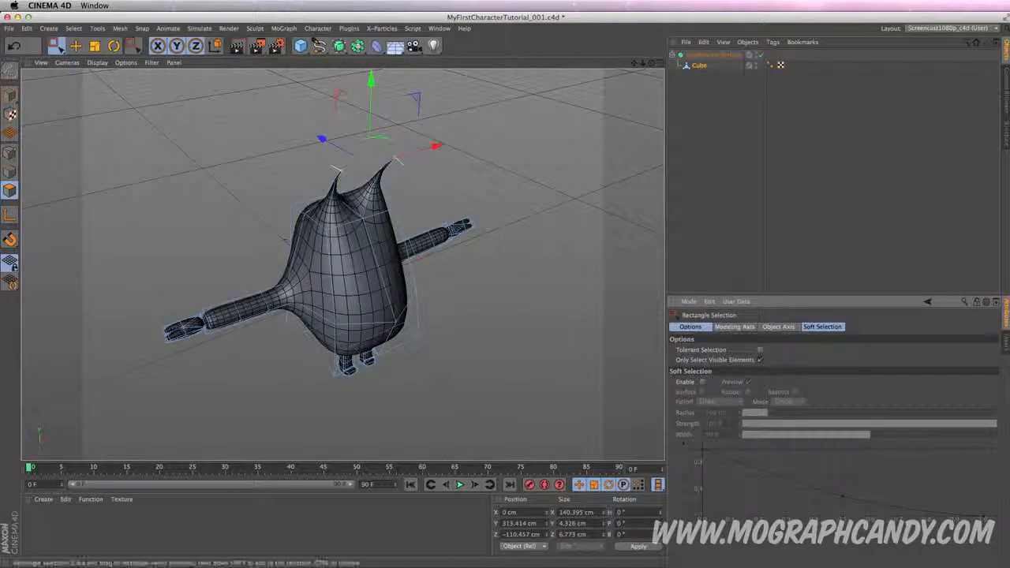
click(692, 63)
click(692, 57)
key(super+z)
key(super+z)
key(super+z)
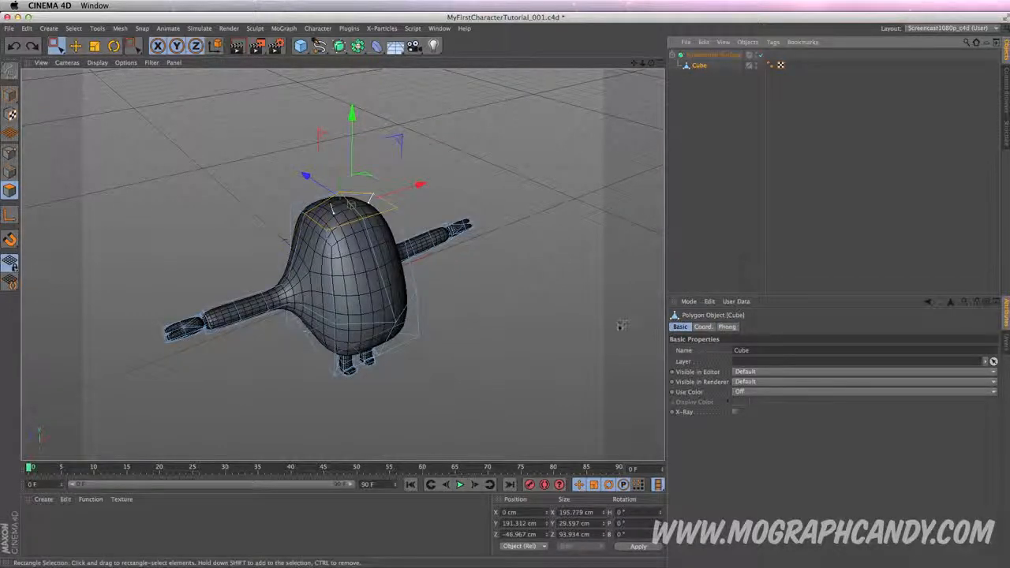
Apply Matrix Extrude to the selected top polygons with 3 steps, a 50 cm move and 60 % scale on all three axes.
key(shift+c)
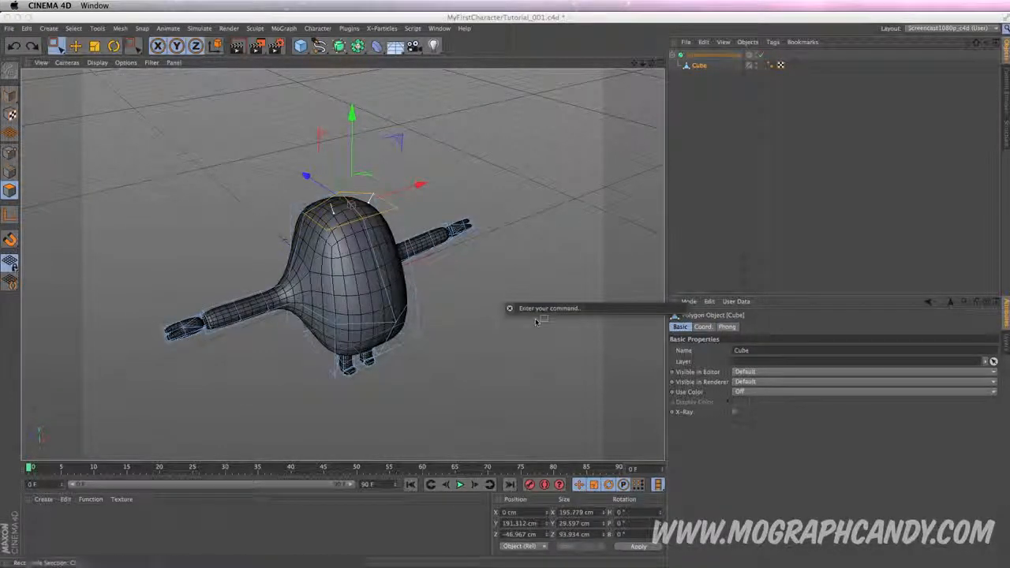
text(matr)
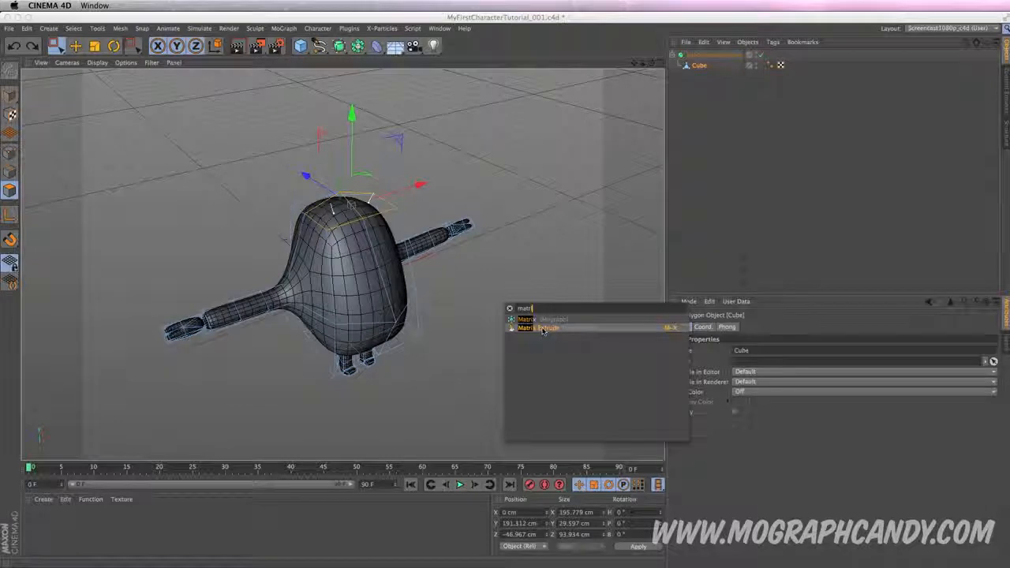
click(542, 328)
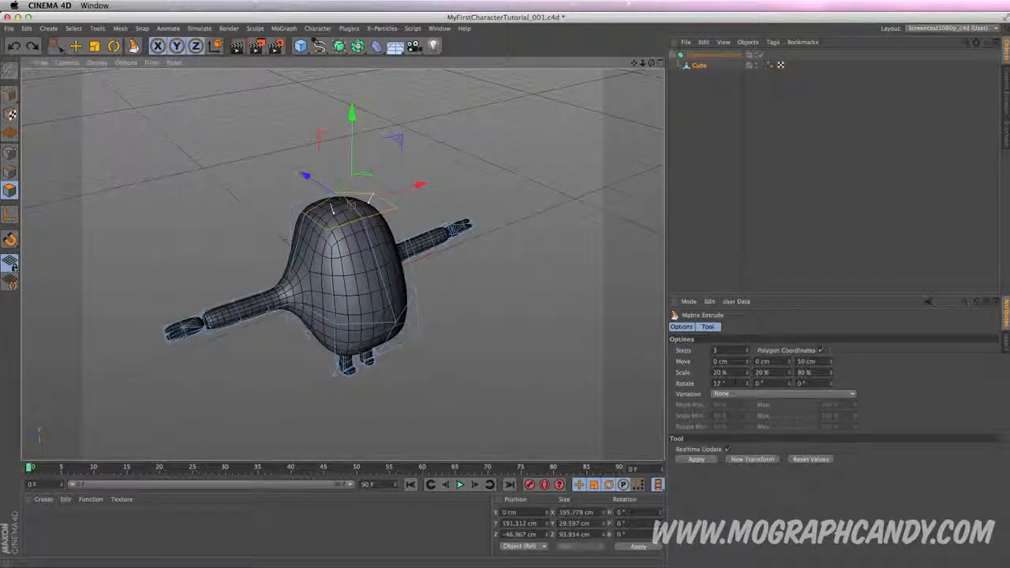
click(719, 373)
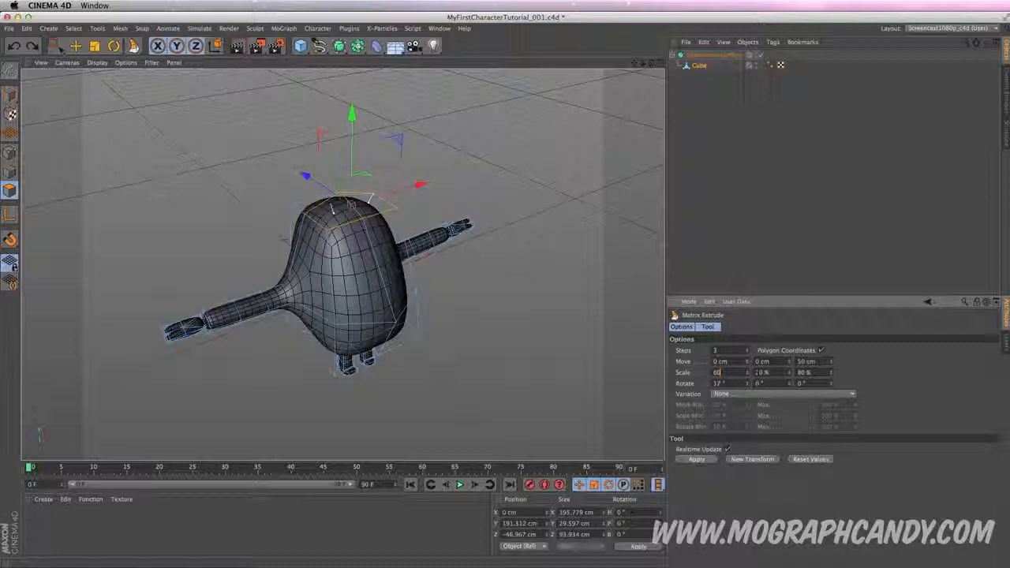
text(60)
key(Tab)
text(6)
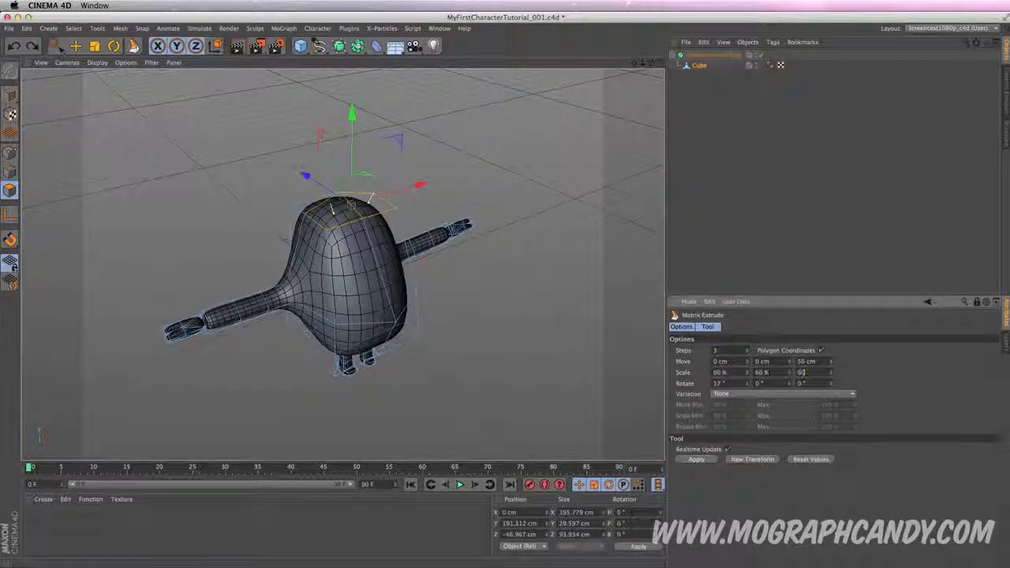
click(697, 460)
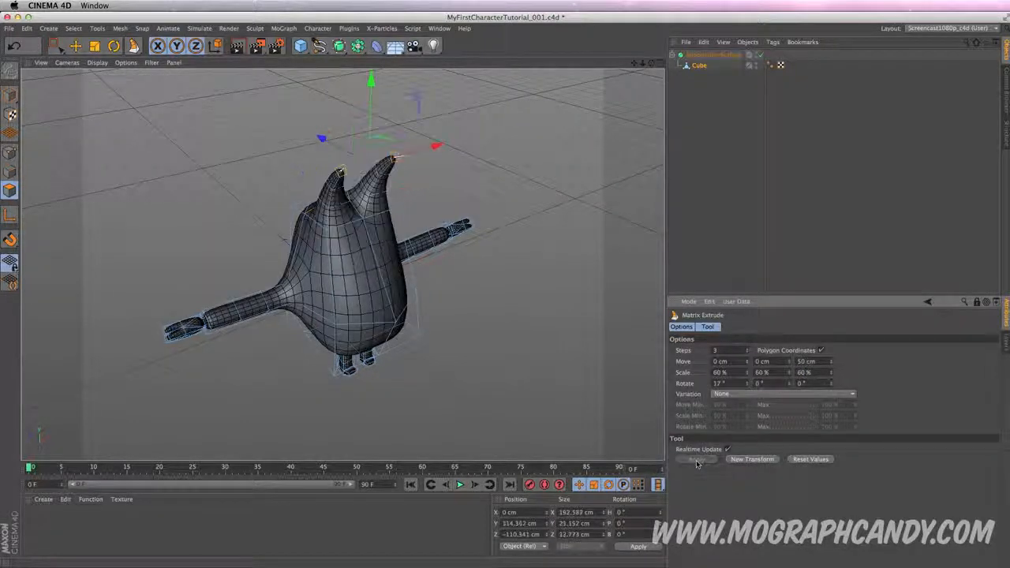
Try increasing the horns' Matrix Extrude to 4 steps, and undo the extrusion.
click(748, 349)
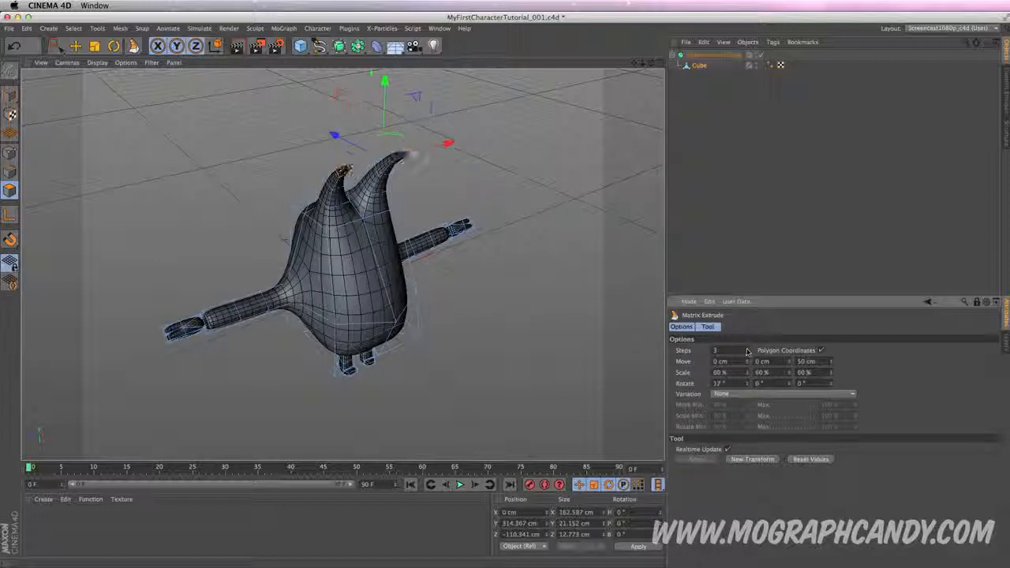
alt+drag(580, 217, 631, 260)
key(super+z)
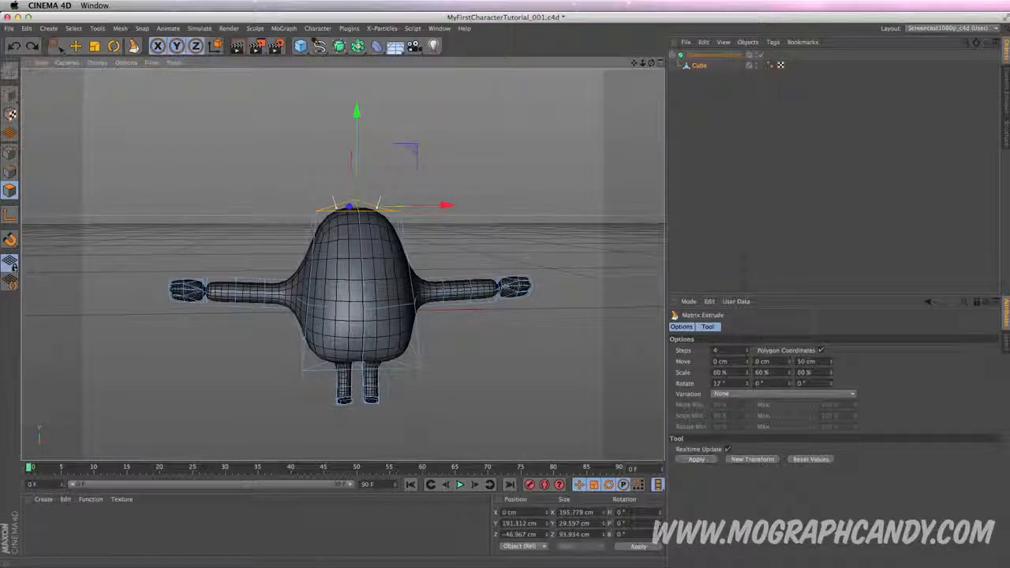
Reapply the Matrix Extrude on the top polygons with 3 steps, and set its X scale to 58 %.
click(747, 352)
click(696, 459)
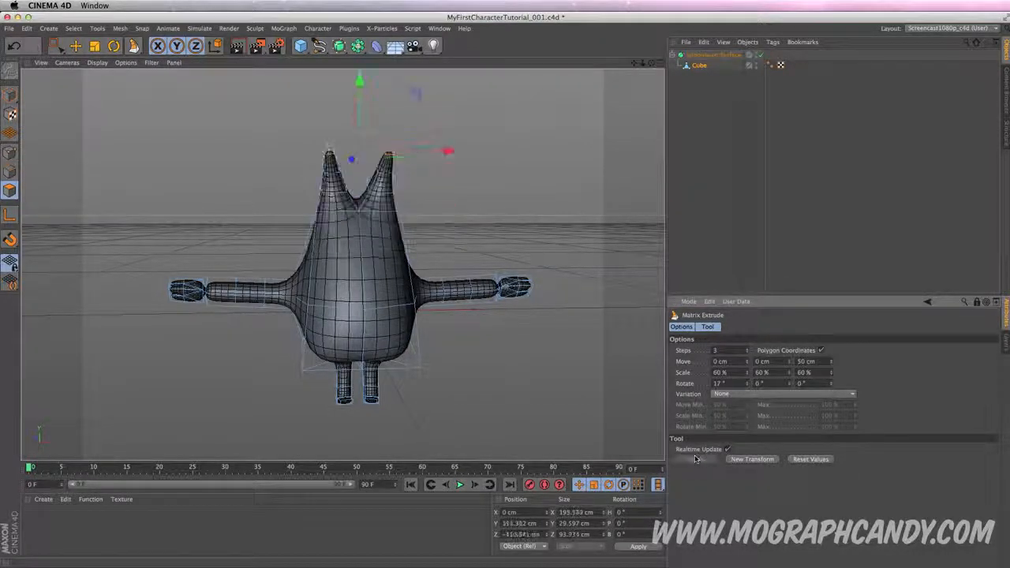
alt+drag(551, 247, 463, 197)
click(747, 354)
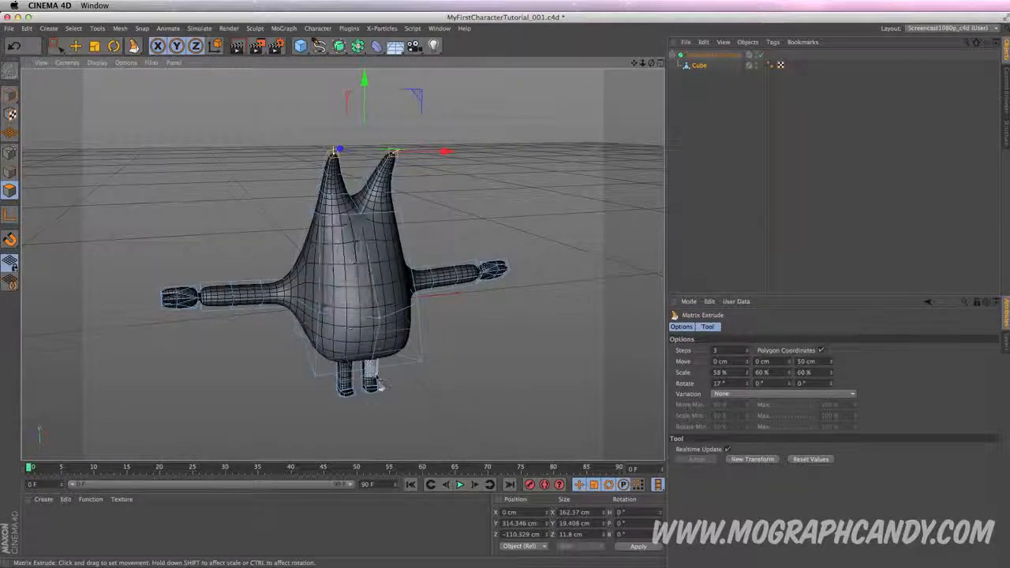
Try enlarging the polygon loops around both feet together, and undo the scaling and the selection.
alt+drag(526, 221, 532, 173)
alt+middle_drag(410, 457, 411, 360)
alt+right_drag(410, 361, 356, 297)
key(u)
key(l)
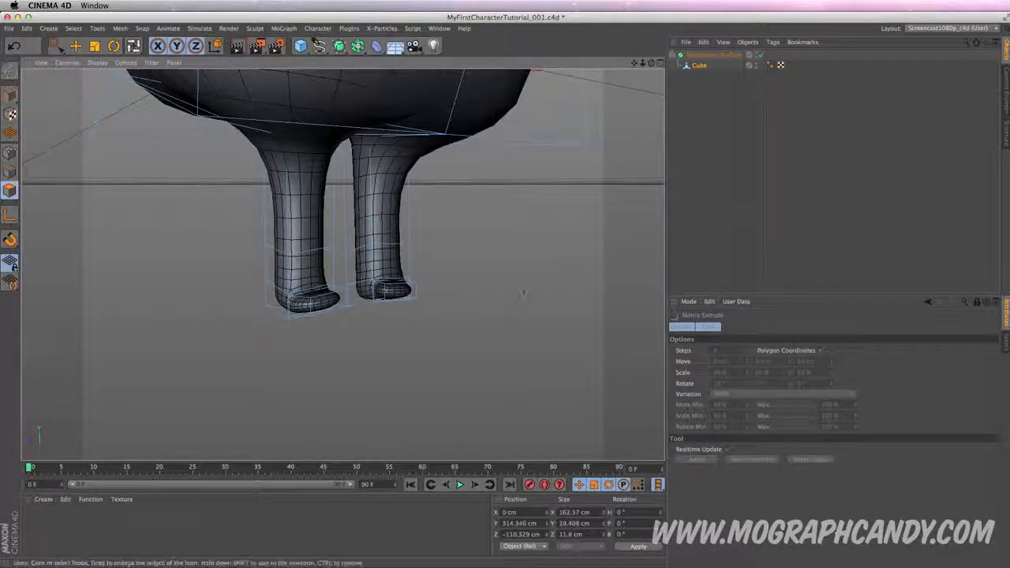
click(333, 320)
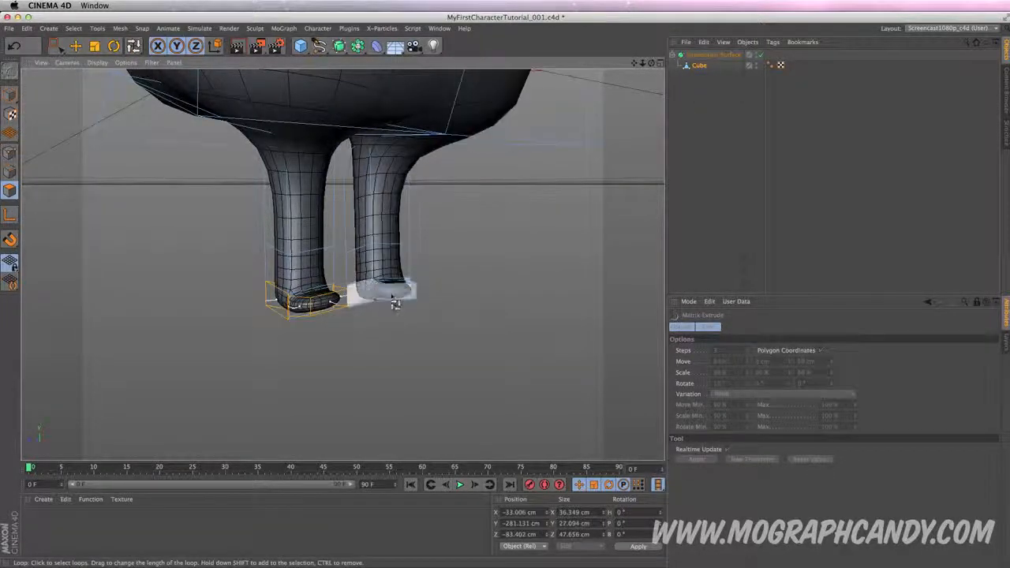
key(t)
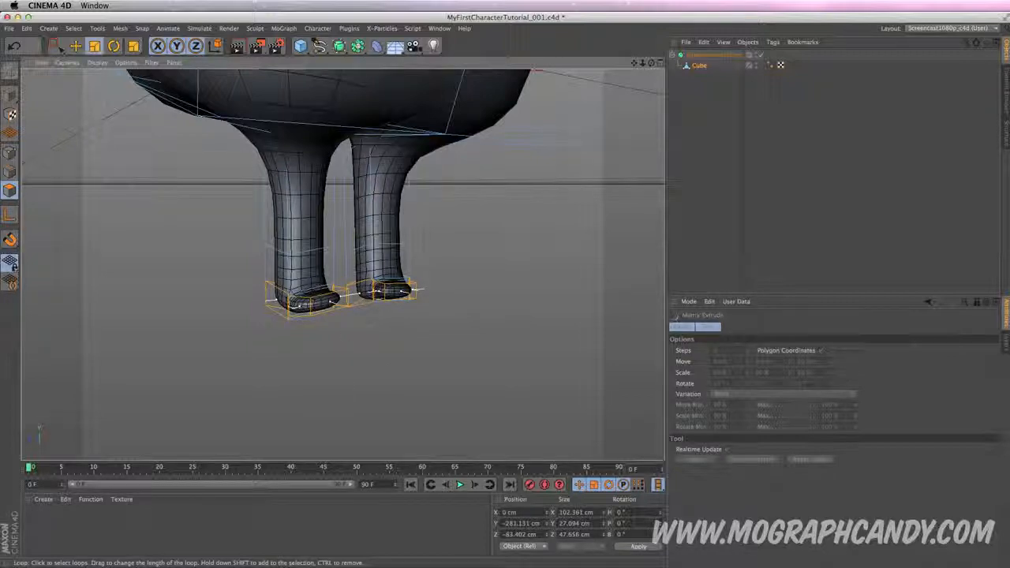
drag(372, 347, 503, 344)
key(super+z)
key(super+z)
Select the polygon loop around one foot with Loop Selection.
alt+drag(358, 346, 395, 356)
click(320, 322)
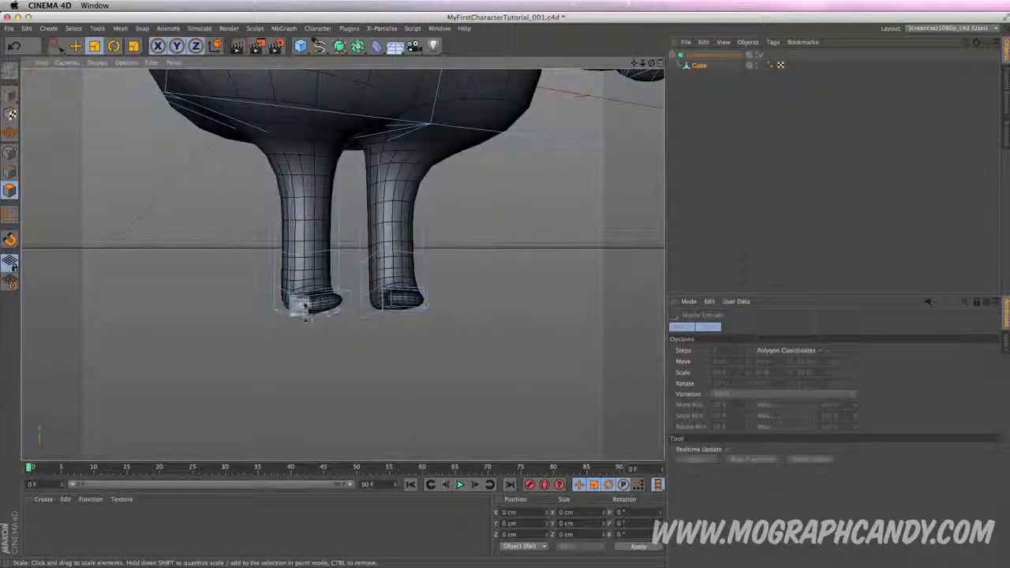
key(u)
key(l)
click(297, 306)
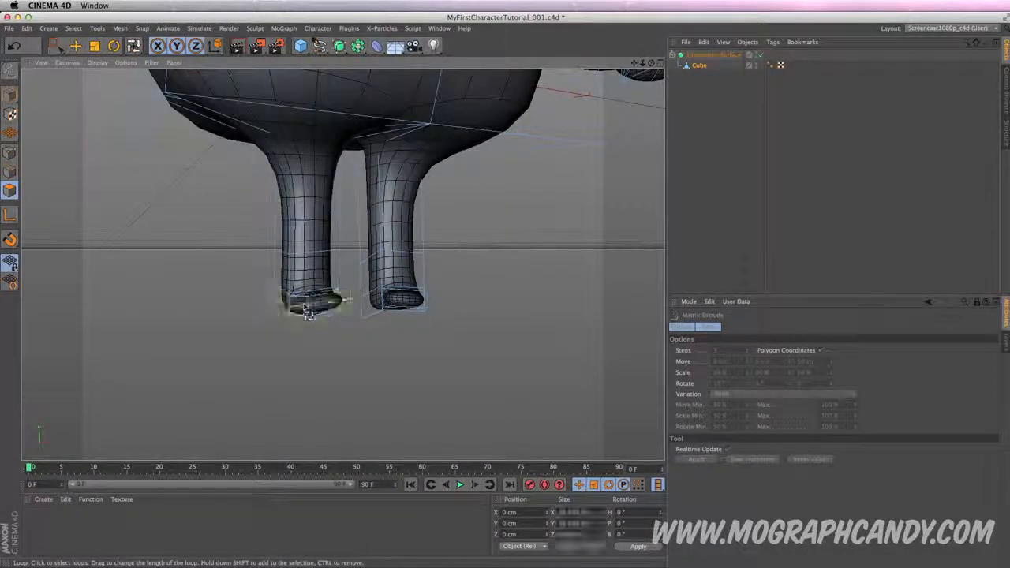
Try scaling up the selected foot loop, check it from another angle, and undo the scaling.
key(t)
drag(285, 348, 384, 348)
alt+drag(514, 360, 280, 369)
drag(383, 359, 388, 356)
alt+drag(425, 281, 621, 287)
key(super+z)
Scale the selected foot loop to about 190 %, and select and scale the other foot's loop to match.
drag(431, 303, 517, 306)
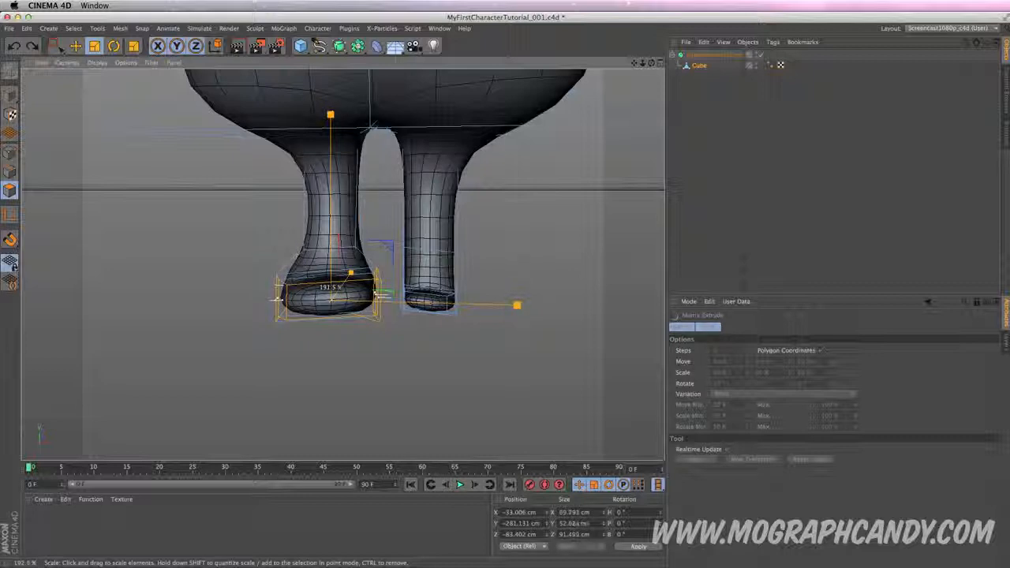
drag(515, 305, 515, 305)
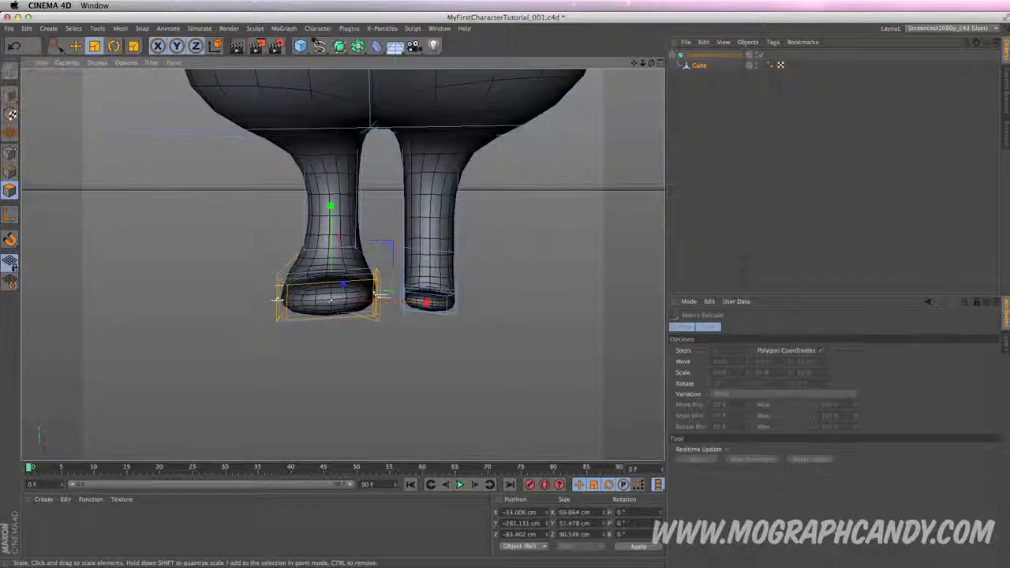
right_click(200, 341)
click(237, 392)
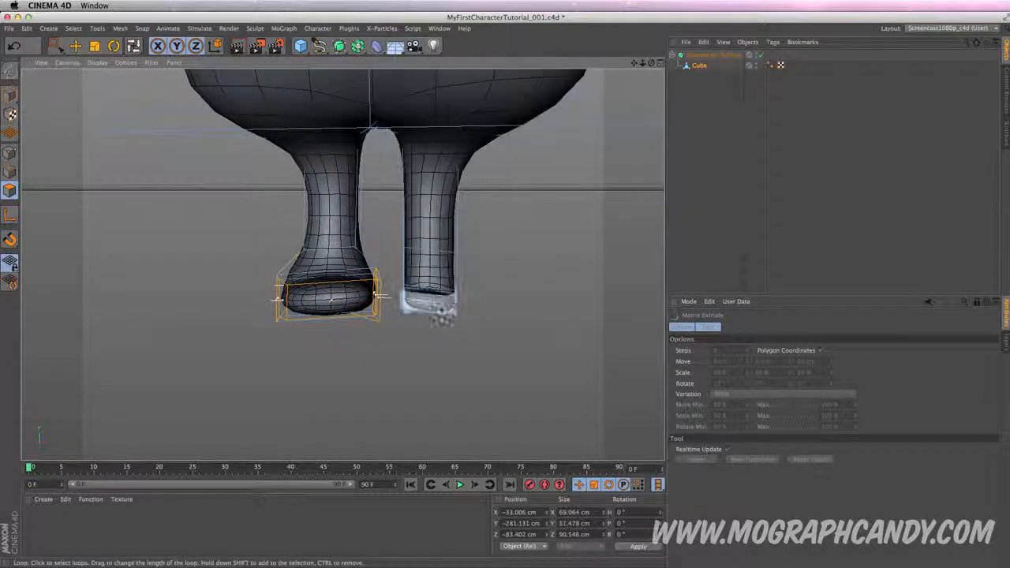
click(452, 308)
key(t)
drag(521, 346, 631, 345)
drag(469, 305, 482, 305)
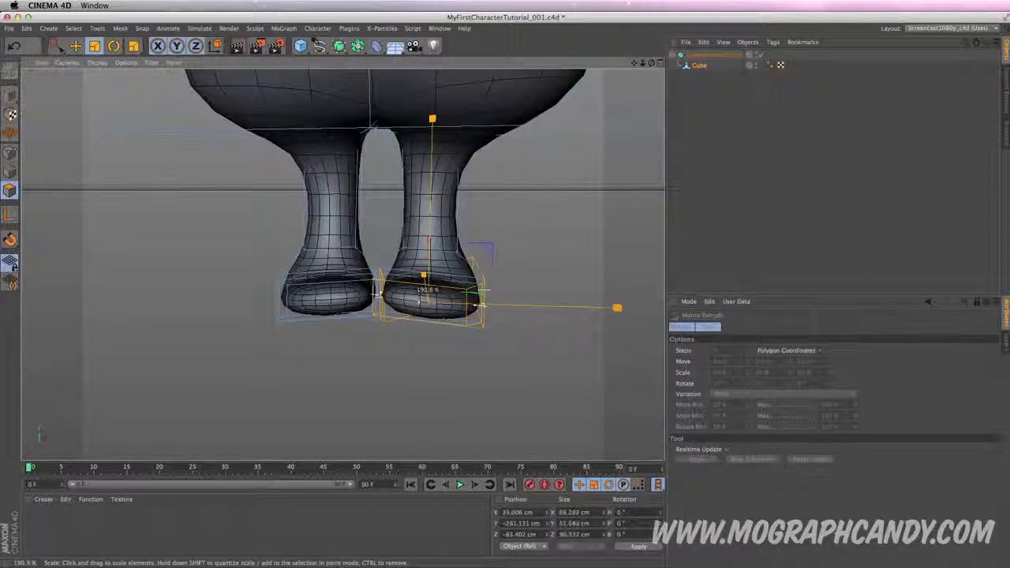
drag(479, 305, 479, 305)
Select the rear polygons of both feet, move them about 20 cm along the Z axis, and clear the selection.
alt+right_drag(268, 345, 258, 350)
alt+drag(257, 351, 338, 300)
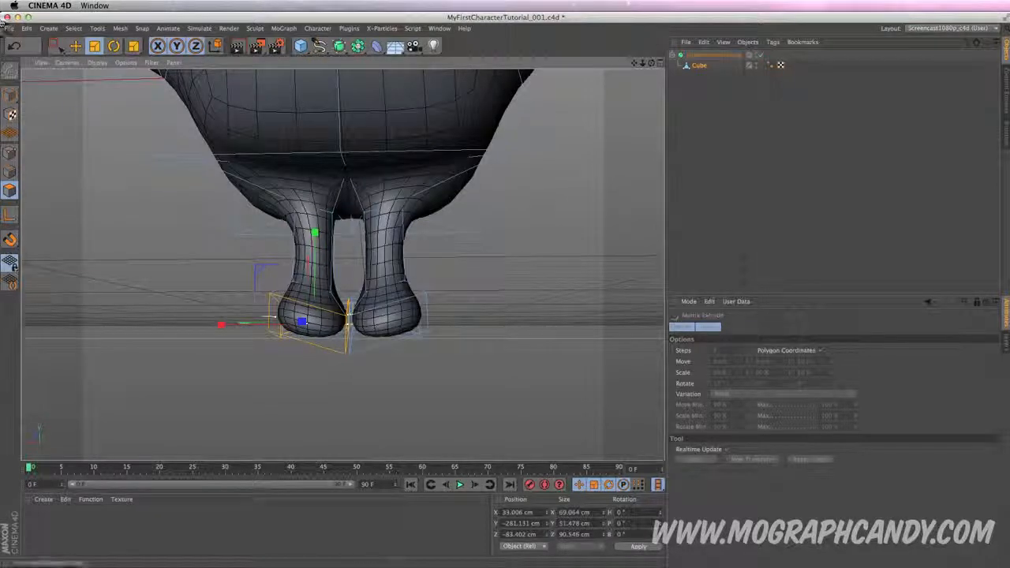
drag(59, 48, 87, 63)
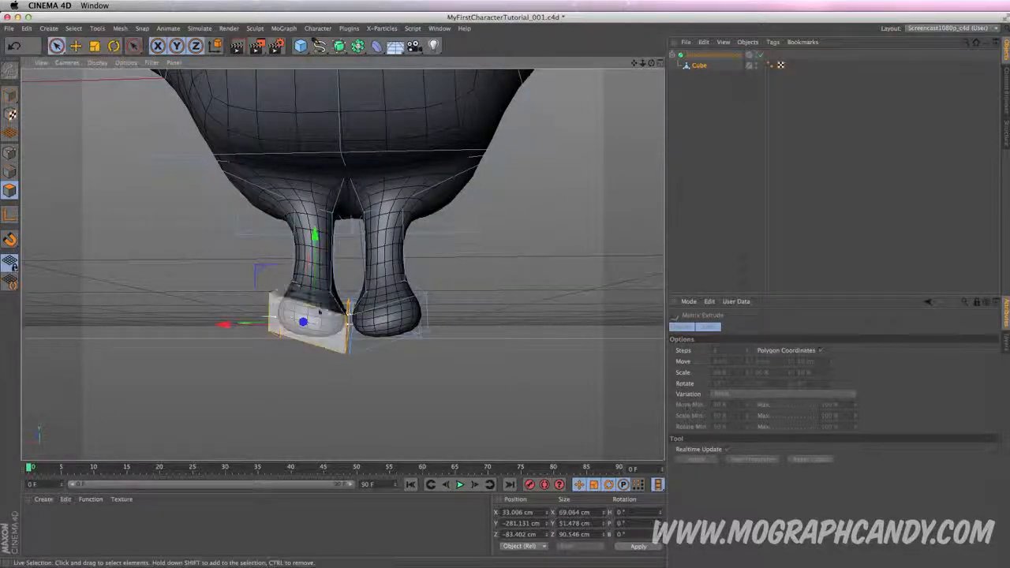
click(392, 320)
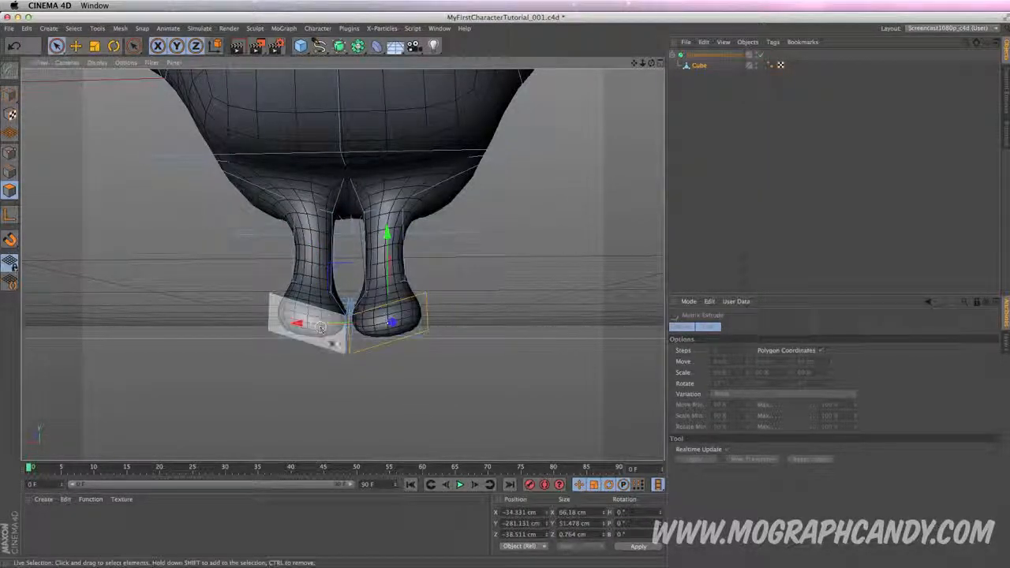
alt+drag(386, 332, 513, 329)
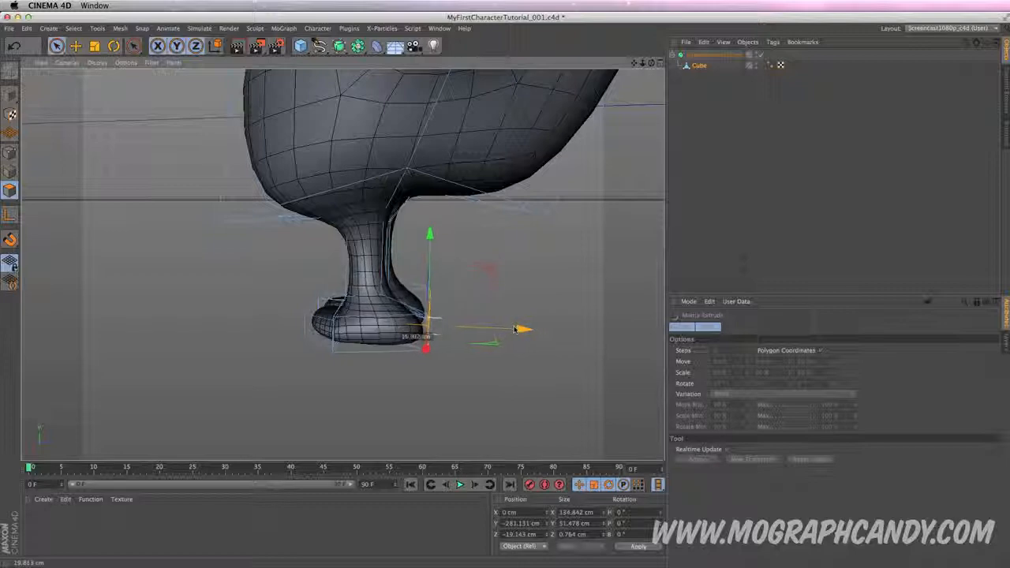
drag(525, 330, 531, 329)
alt+drag(344, 263, 220, 371)
click(474, 304)
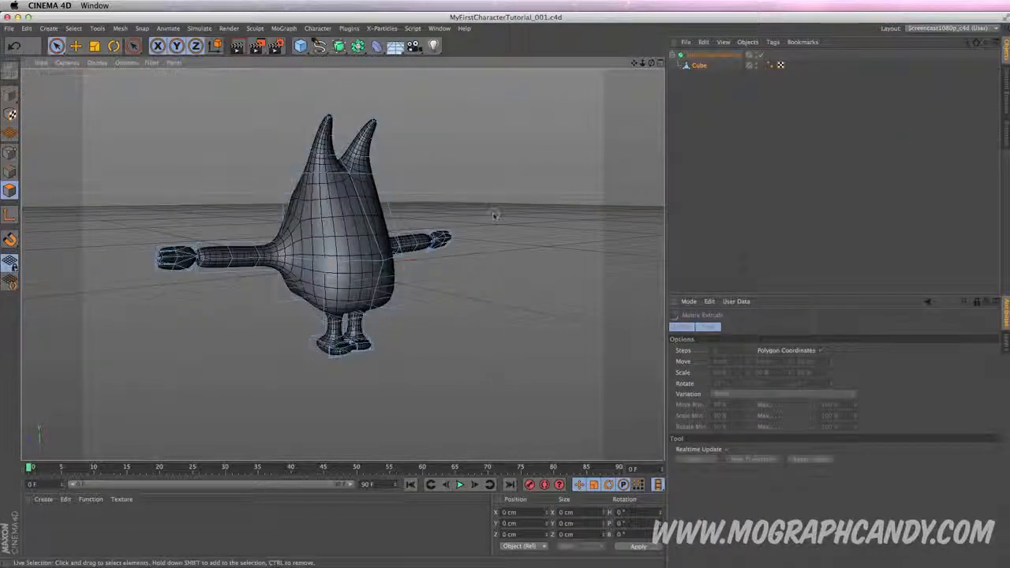
Add a sphere primitive and raise it to the eye area of the reference drawing in the front view.
key(F5)
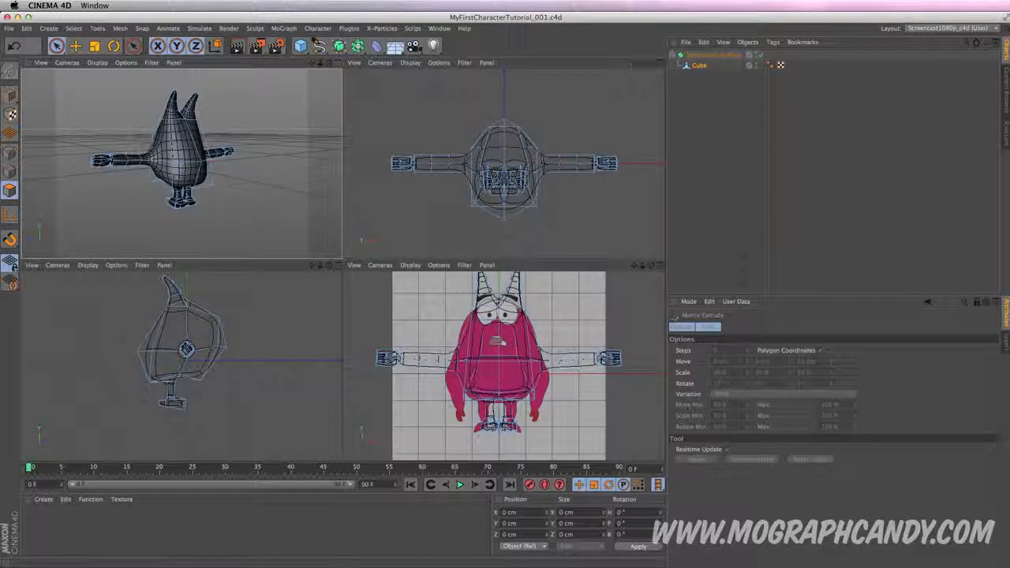
drag(300, 45, 515, 75)
drag(496, 328, 496, 273)
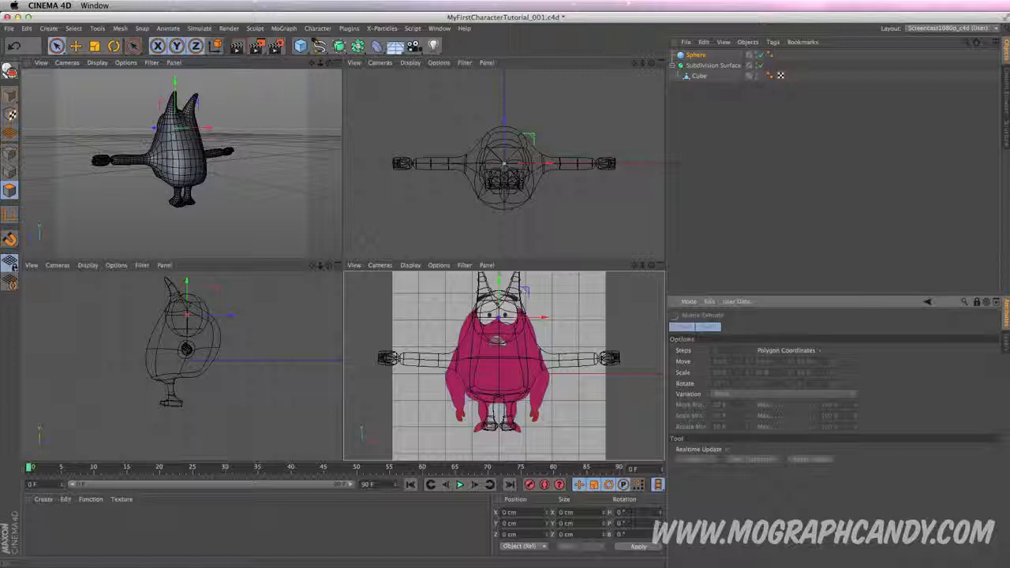
Set the sphere's radius to 46 cm and position it over one eye, in front of the creature's face.
click(695, 53)
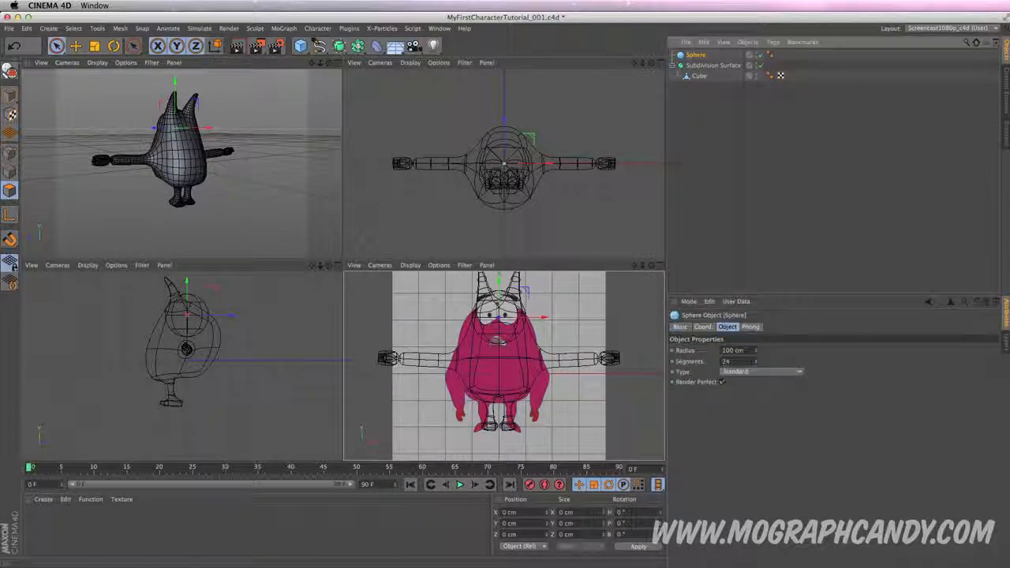
click(755, 360)
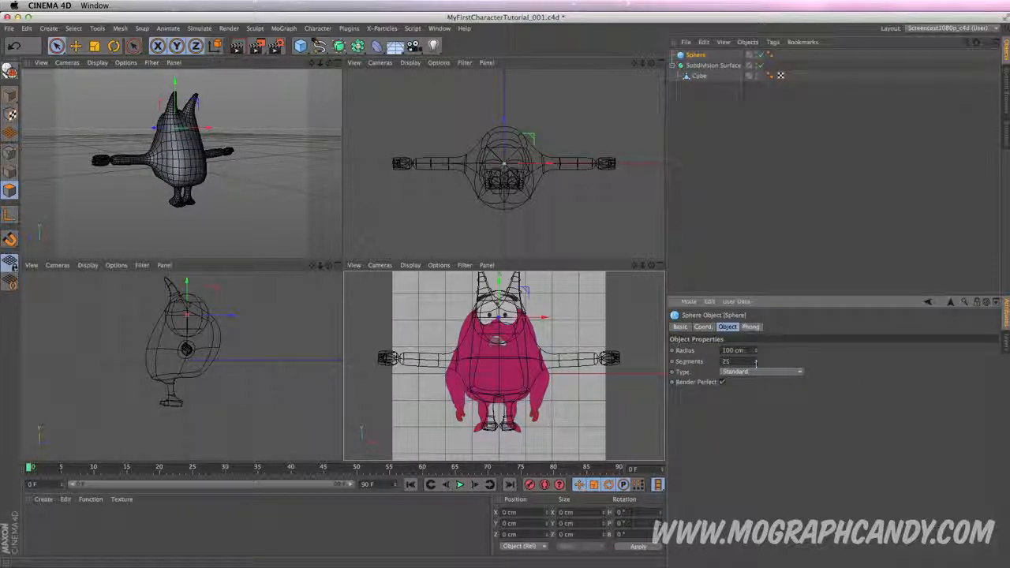
drag(755, 352, 756, 382)
drag(535, 318, 507, 290)
drag(156, 126, 169, 129)
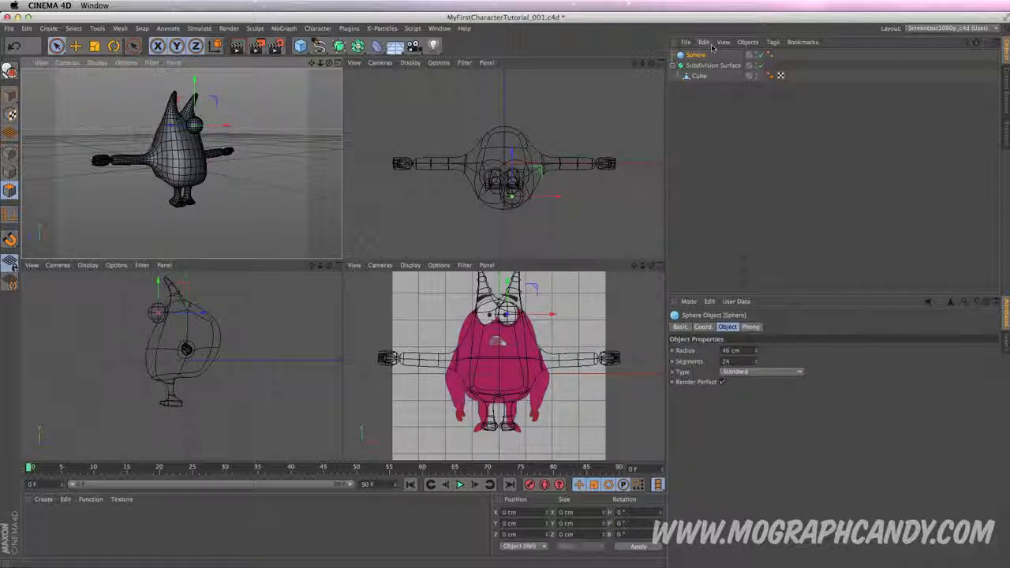
Set the eye sphere to 12 segments and reduce its radius to 28 cm.
click(705, 77)
click(698, 55)
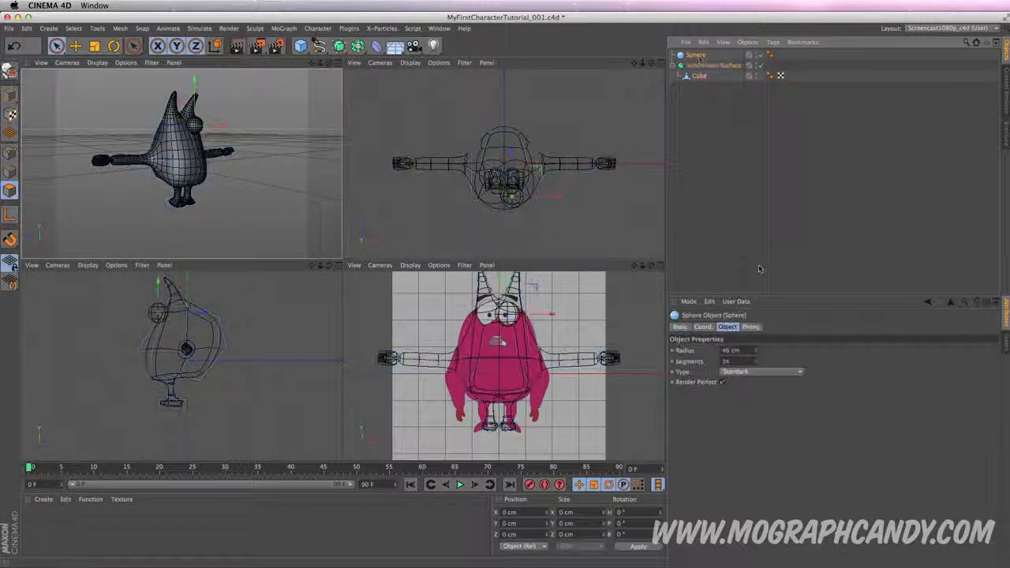
click(726, 361)
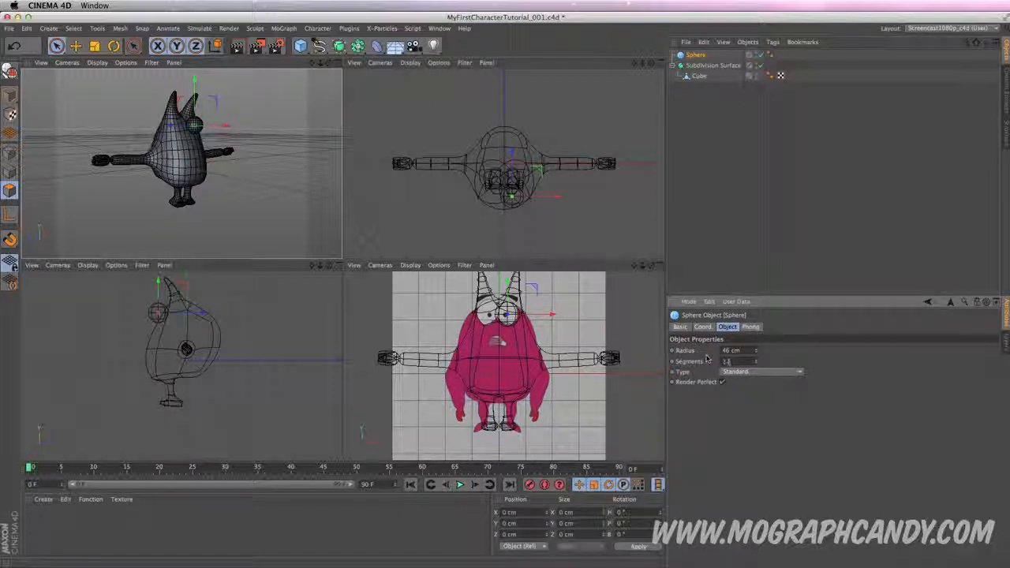
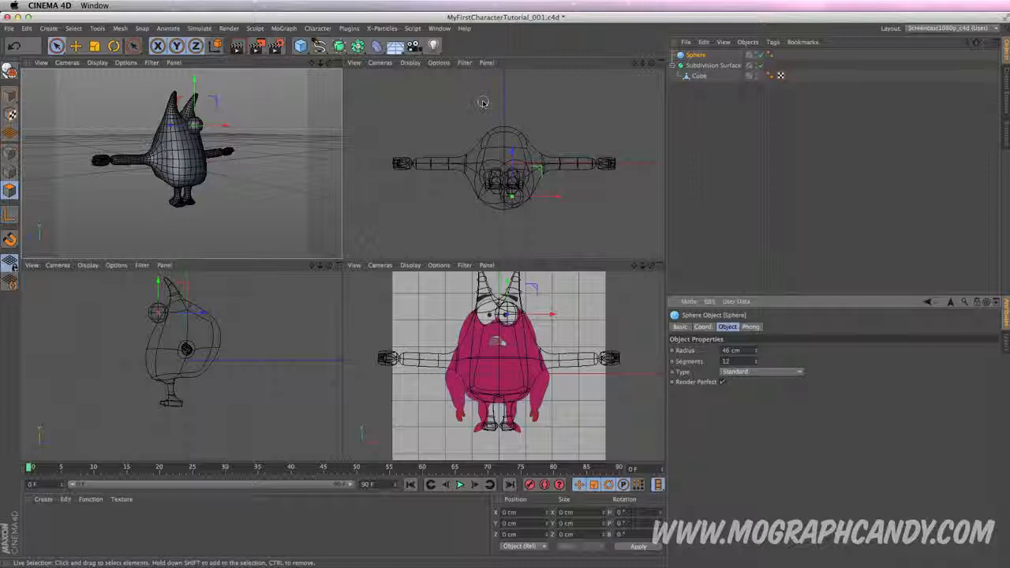
click(336, 63)
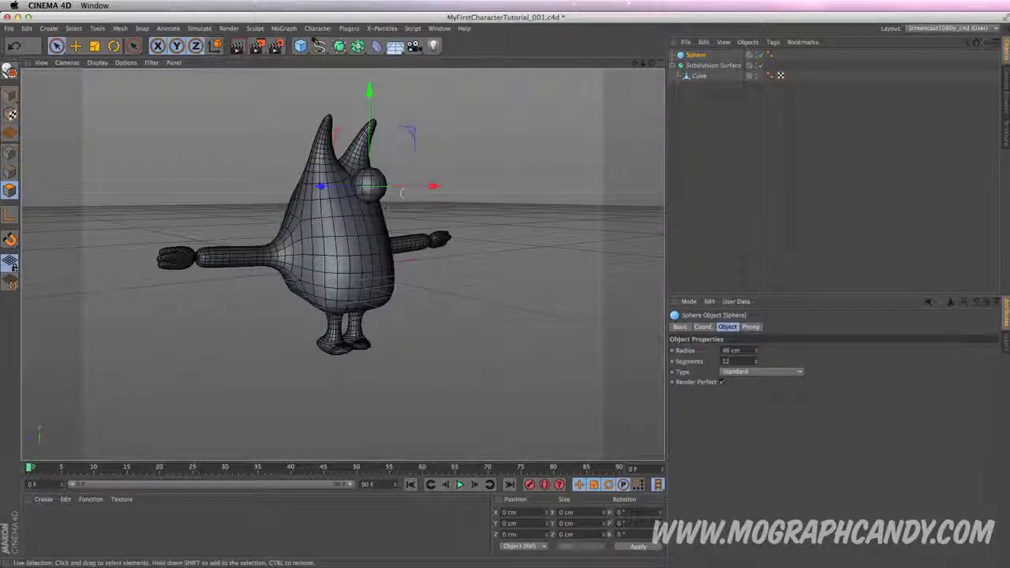
alt+drag(407, 173, 503, 157)
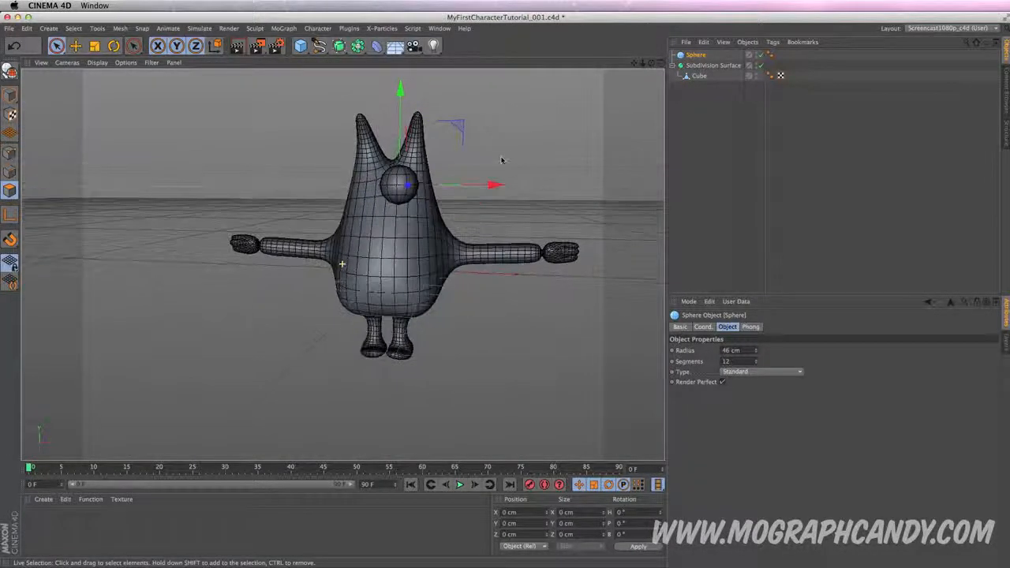
drag(756, 351, 755, 364)
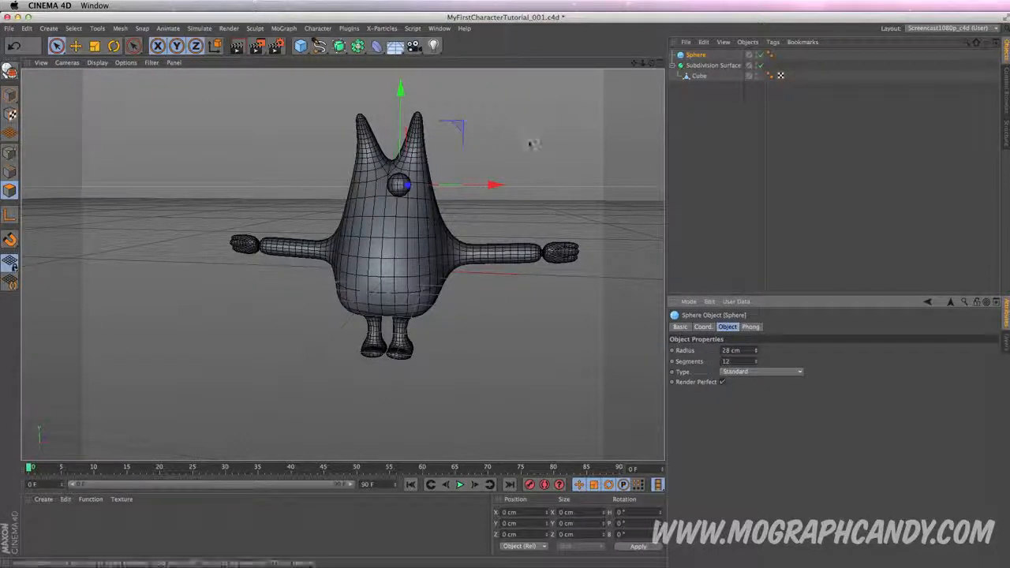
Make the eye sphere editable and stretch it along Y into an oval about 82 cm tall.
alt+drag(530, 145, 553, 158)
key(c)
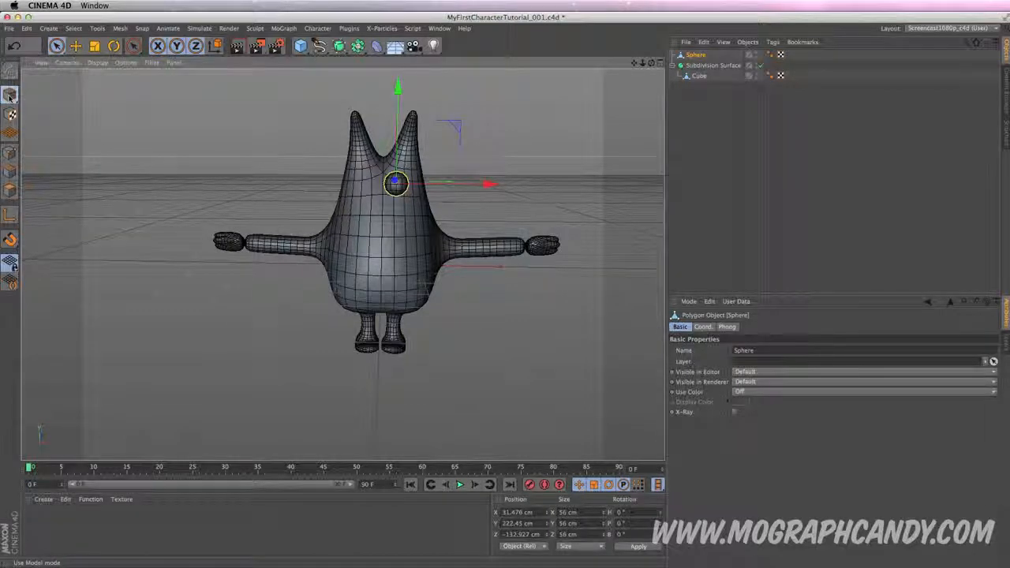
key(t)
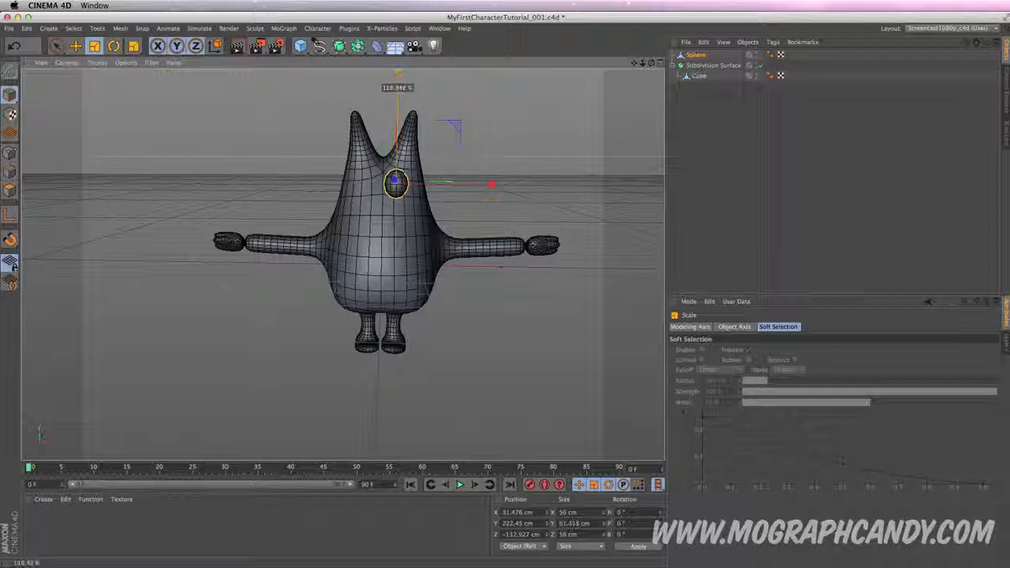
drag(397, 71, 398, 53)
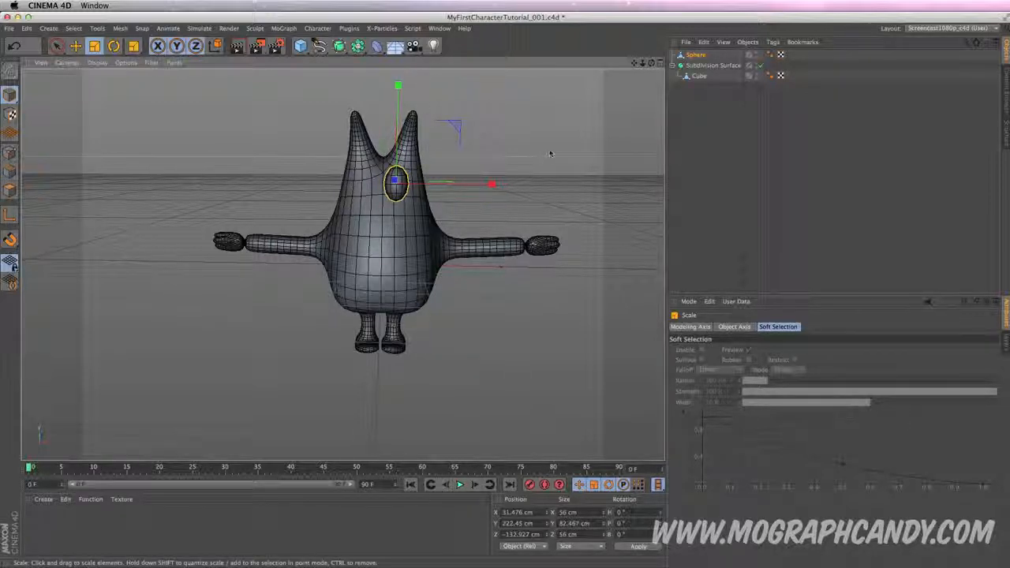
Add a Symmetry object and make the eye sphere its child to mirror the eye across the face.
click(358, 46)
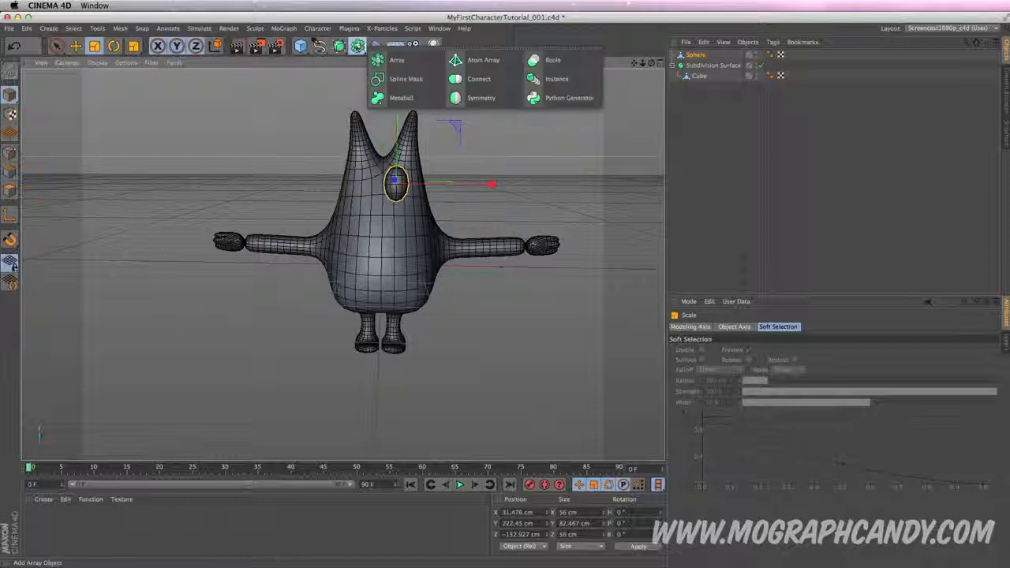
click(474, 98)
drag(698, 70, 693, 55)
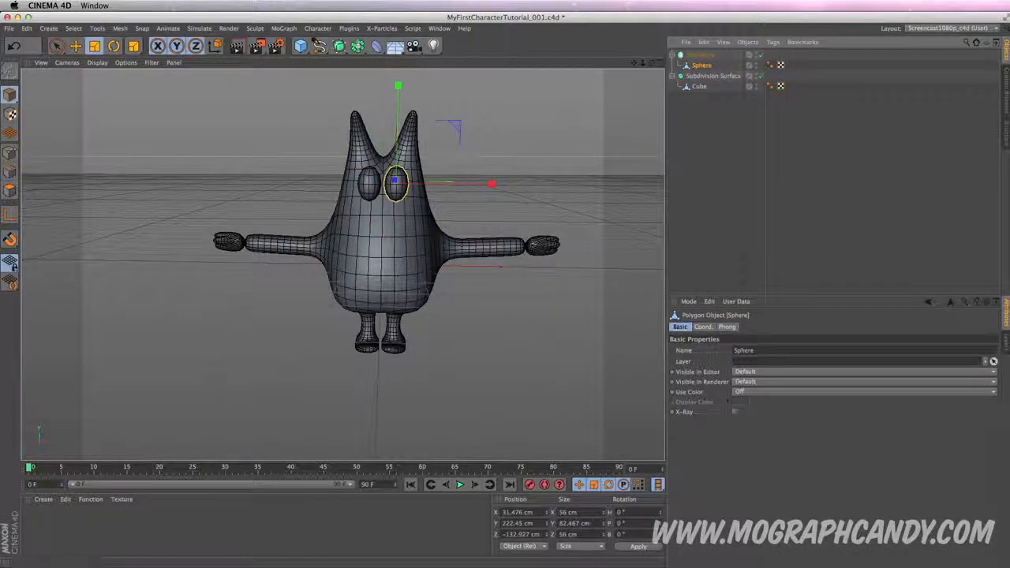
Tilt the eye sphere to a bank of about -11° and shift it slightly inward, to X about 30 cm.
scroll(432, 188, up, 3)
alt+drag(432, 188, 444, 155)
key(e)
key(r)
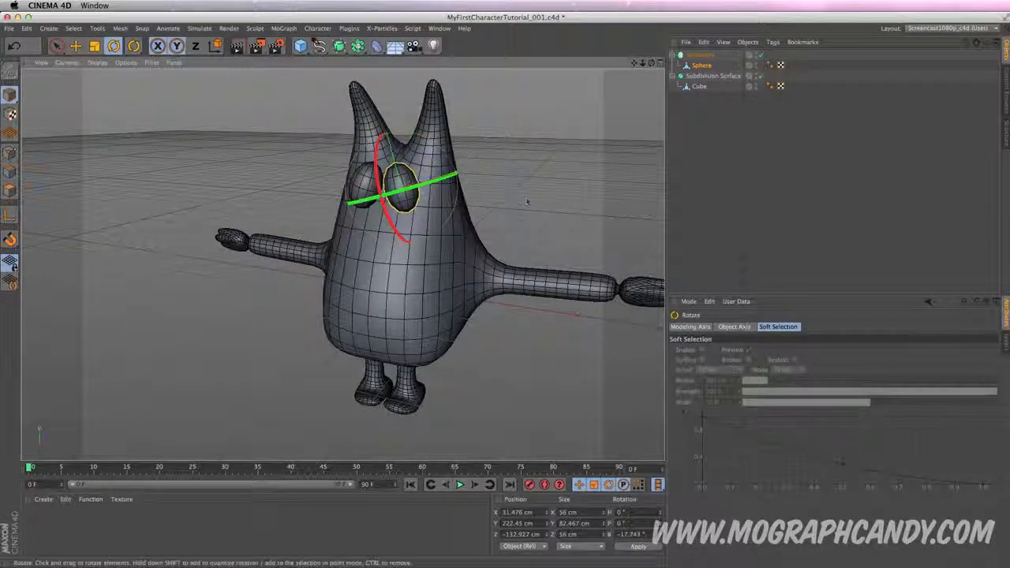
alt+drag(512, 197, 537, 190)
drag(454, 165, 451, 163)
key(e)
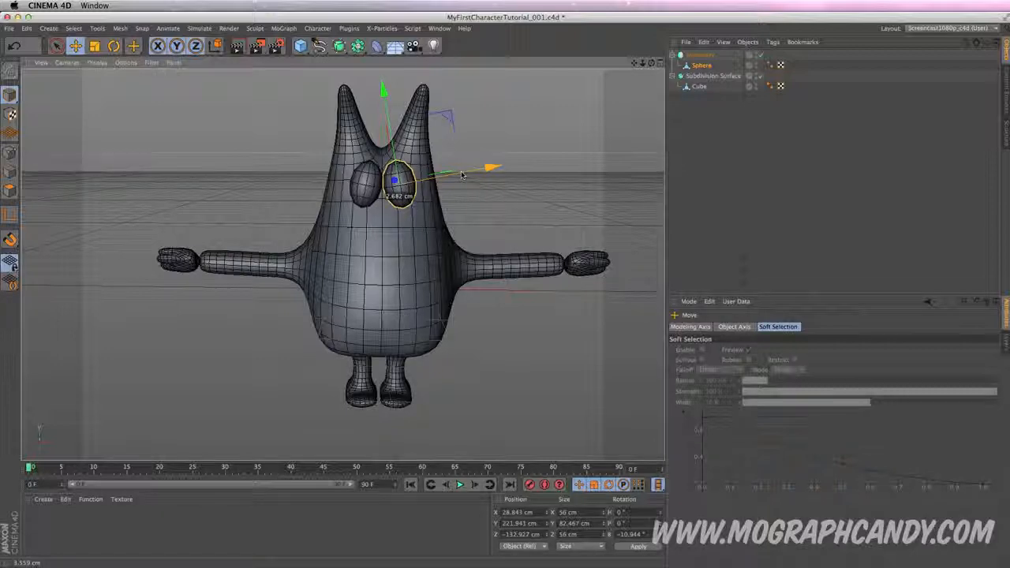
Pitch the eye sphere to about -26° and push it back into the face, to Z about -121 cm.
alt+drag(510, 210, 342, 264)
click(708, 57)
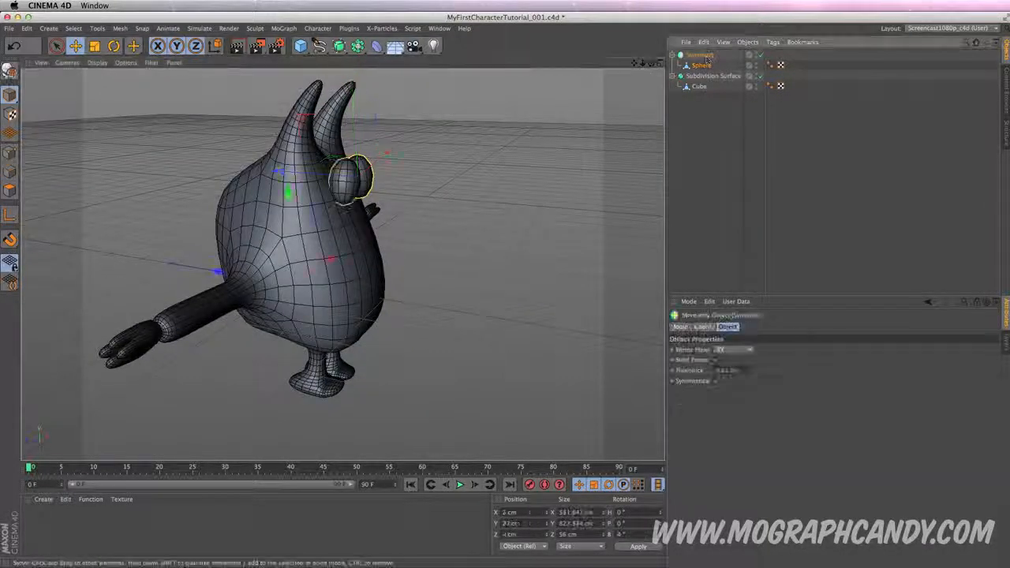
key(r)
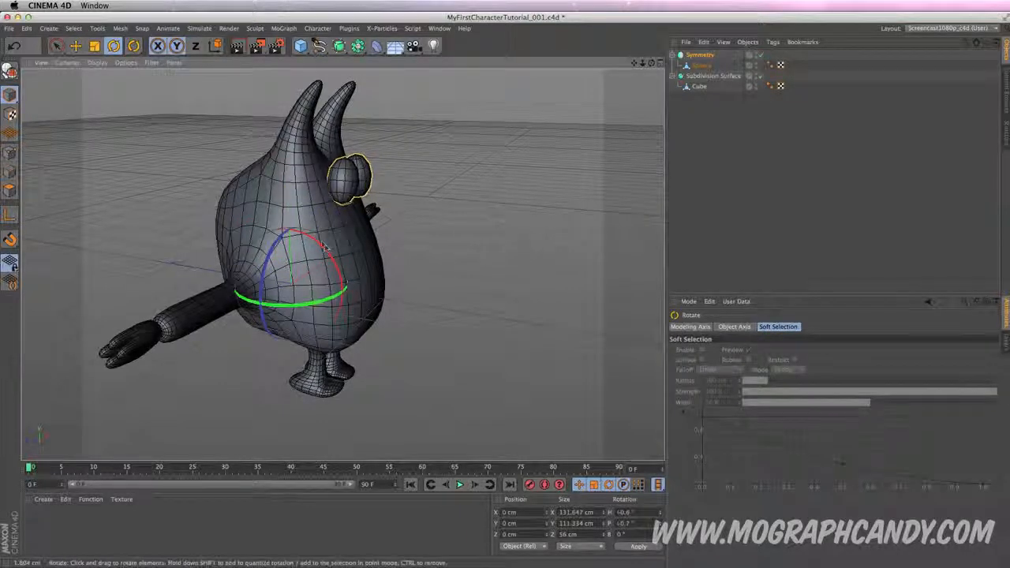
click(701, 66)
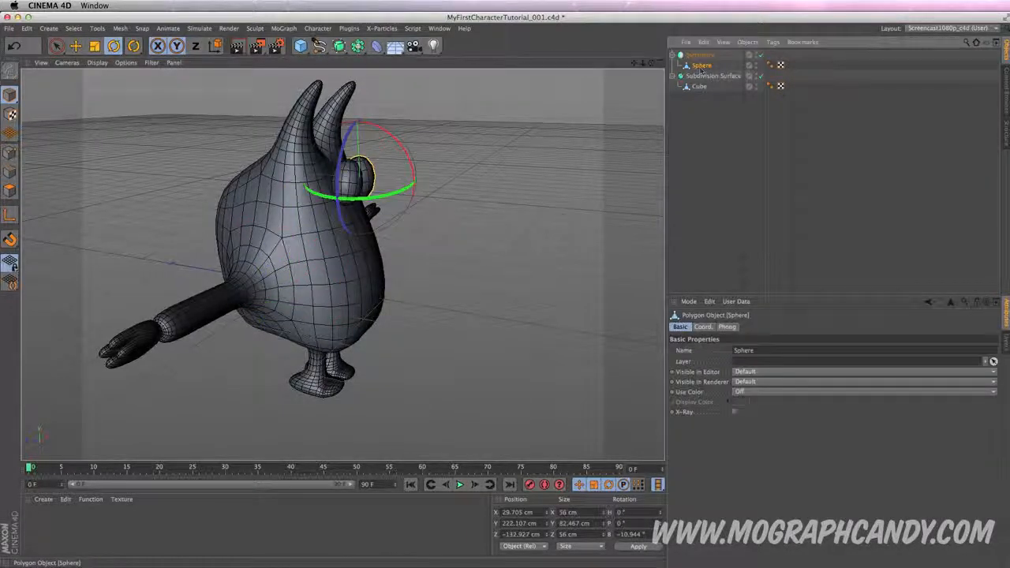
drag(407, 158, 390, 138)
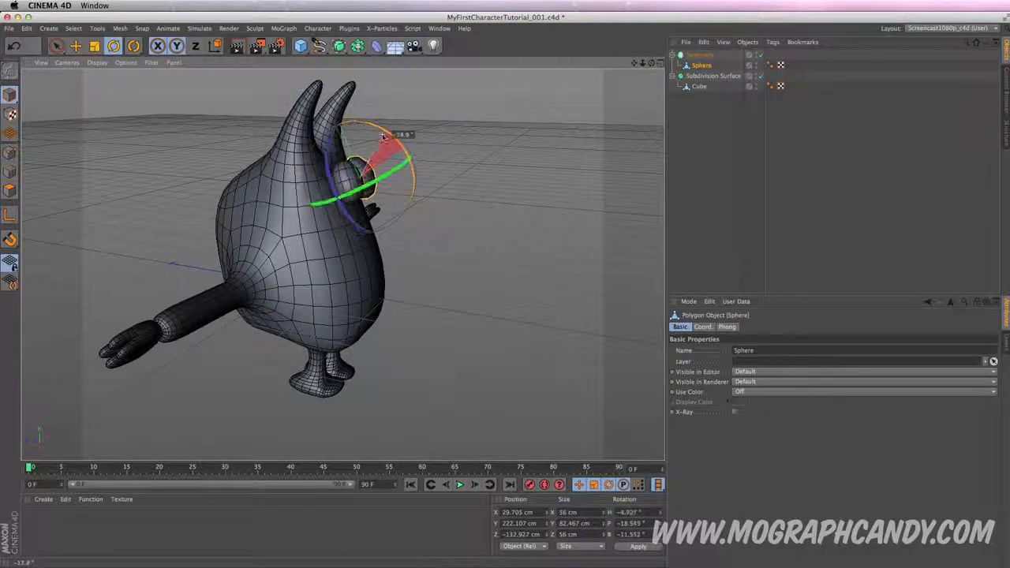
key(e)
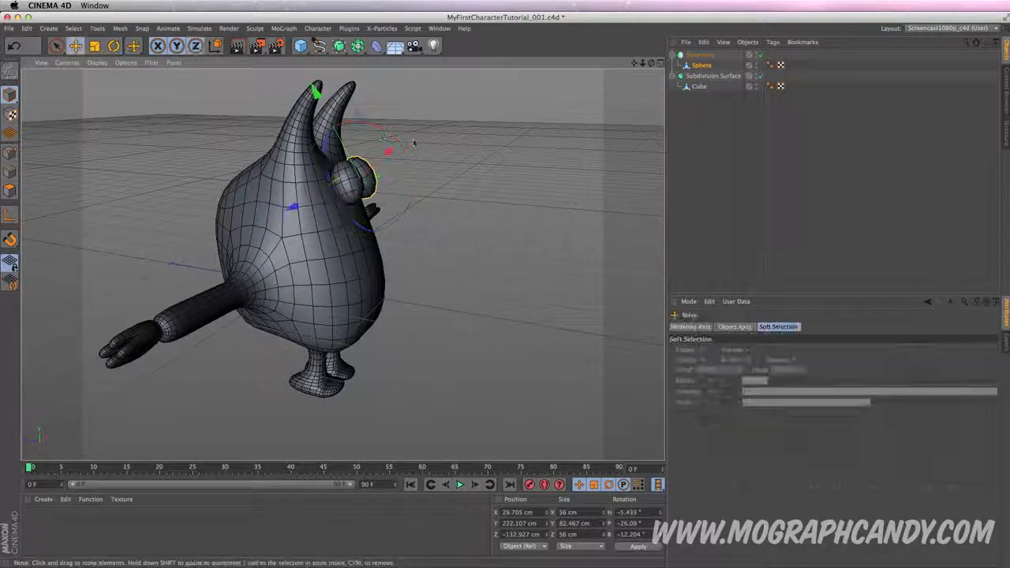
drag(323, 192, 311, 202)
alt+drag(342, 262, 342, 264)
Nest the Symmetry object with the eye under the body Cube, inside the Subdivision Surface.
click(691, 55)
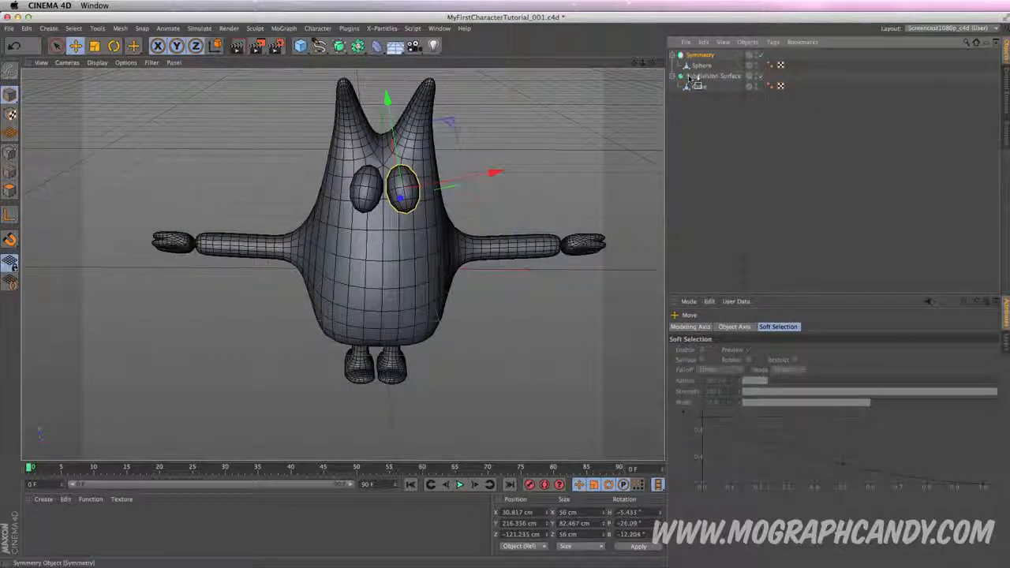
drag(690, 89, 690, 87)
alt+drag(521, 210, 550, 208)
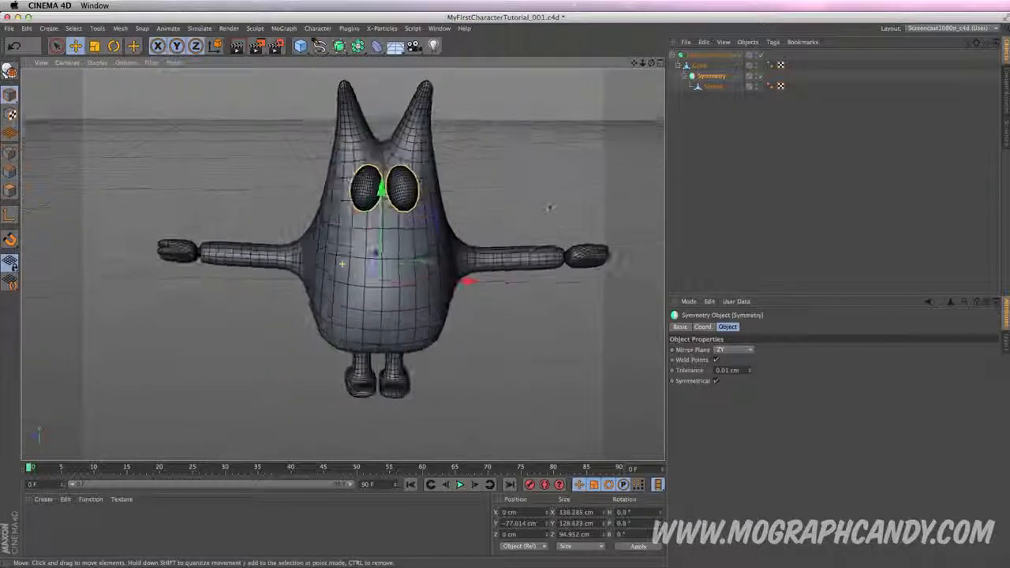
Move the eye sphere outward to X about 33 cm and tilt it to a bank of about -18°.
click(713, 86)
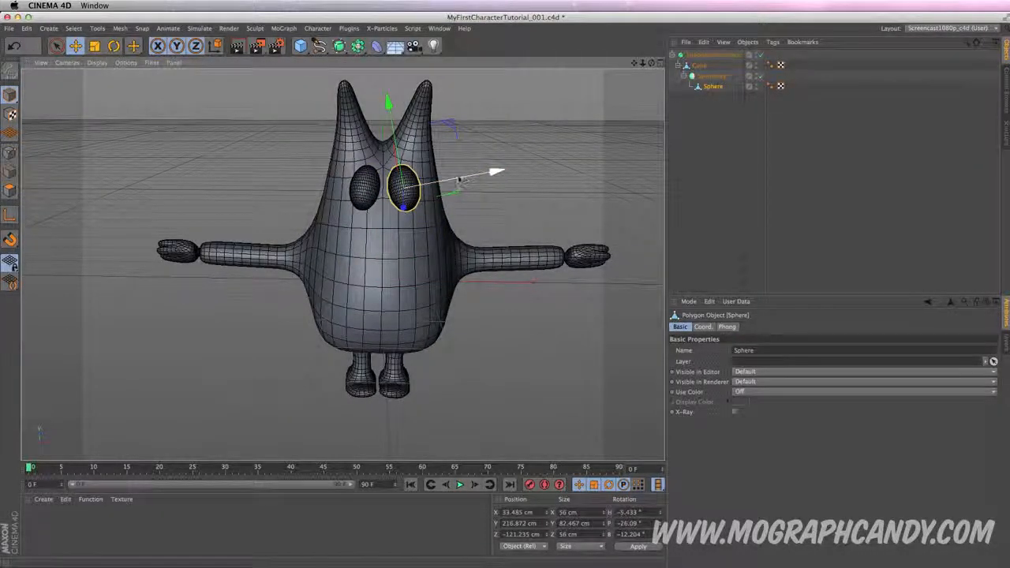
key(r)
drag(437, 146, 439, 131)
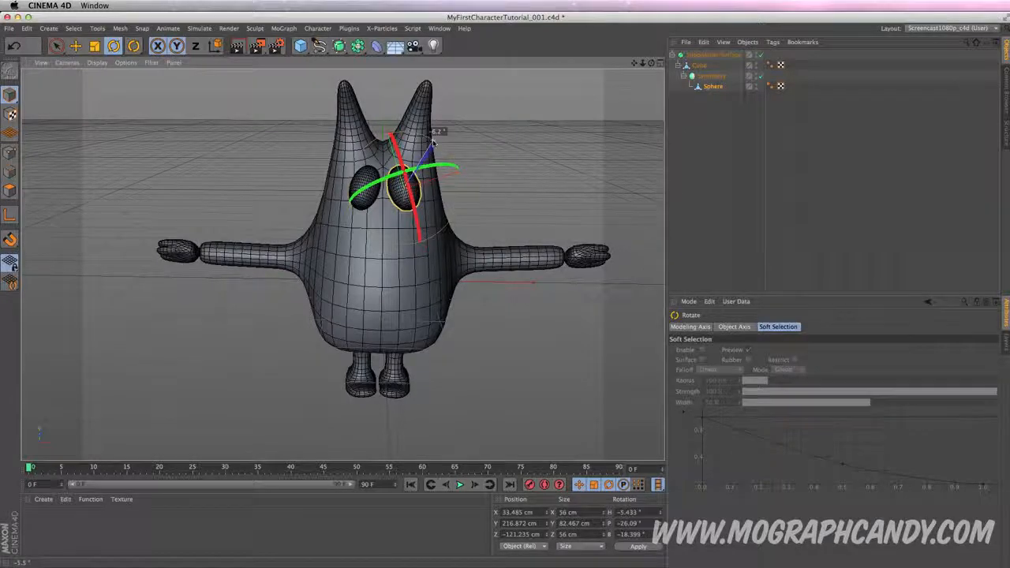
Save the project and rename the Symmetry object to Eyes.
click(9, 28)
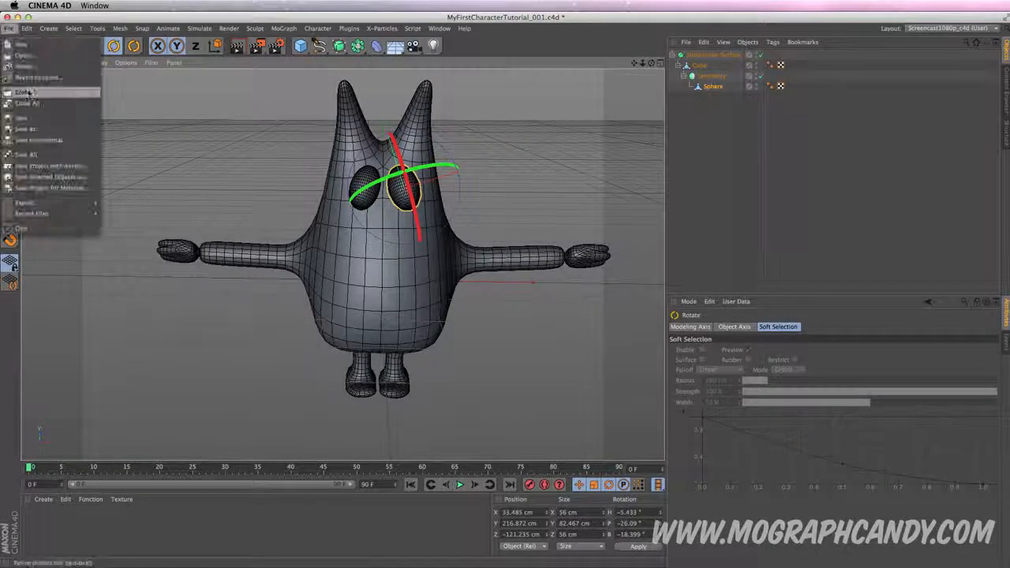
click(20, 118)
double_click(713, 76)
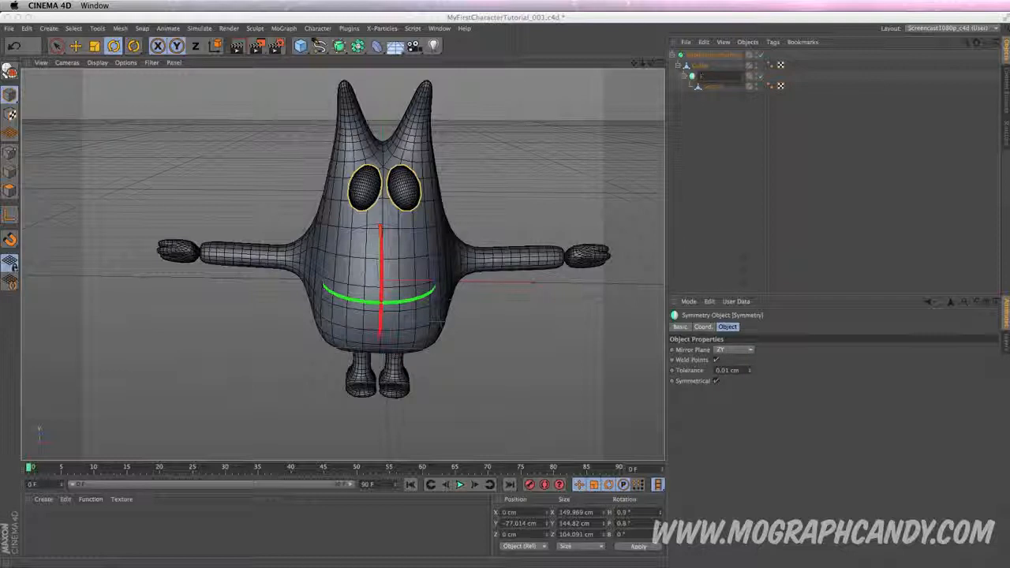
text(Eyes)
key(Return)
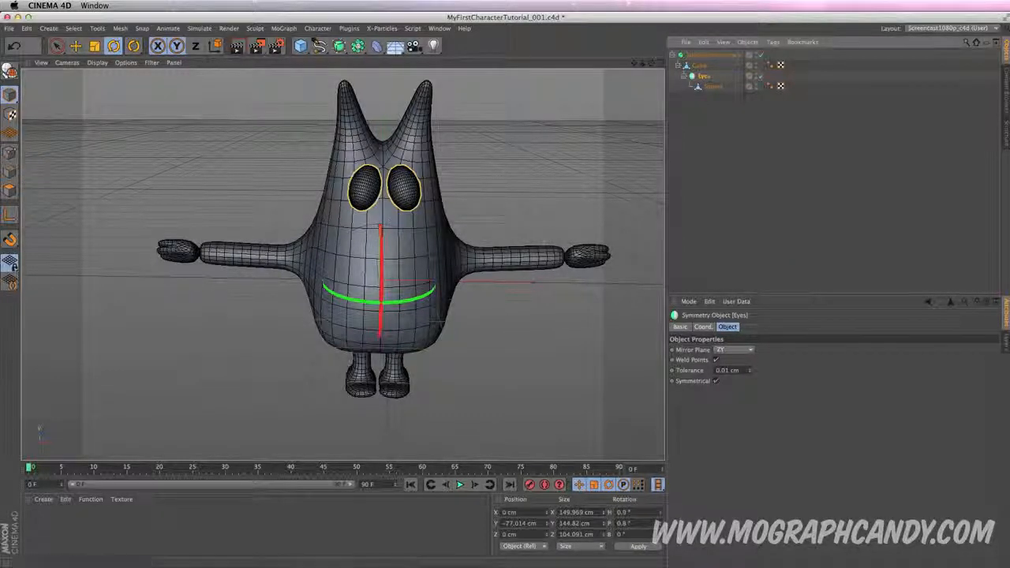
In the front view, move the Eyes object about 6 cm toward negative X and 3 cm up to match the reference eyes.
click(660, 63)
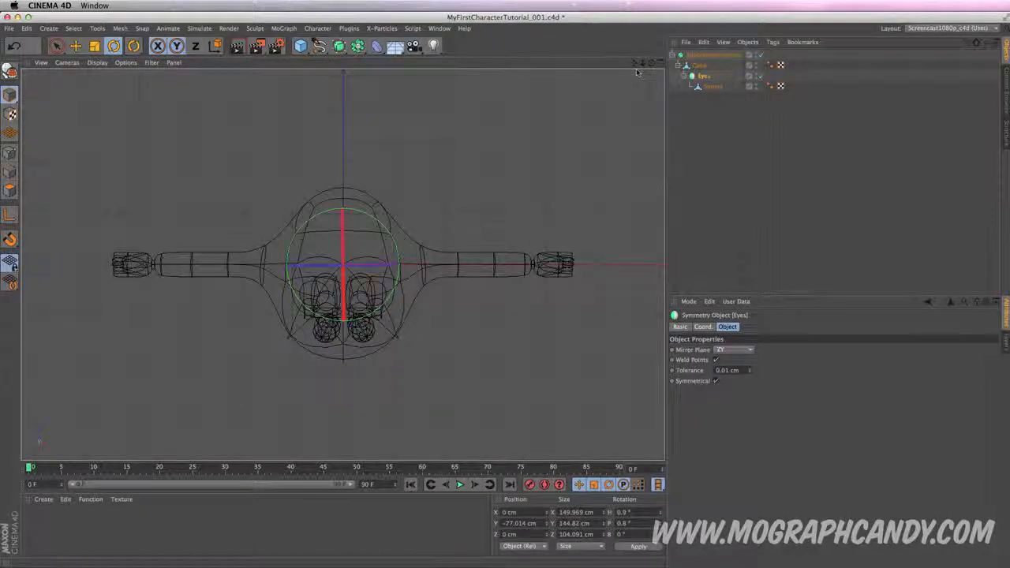
click(661, 64)
click(660, 266)
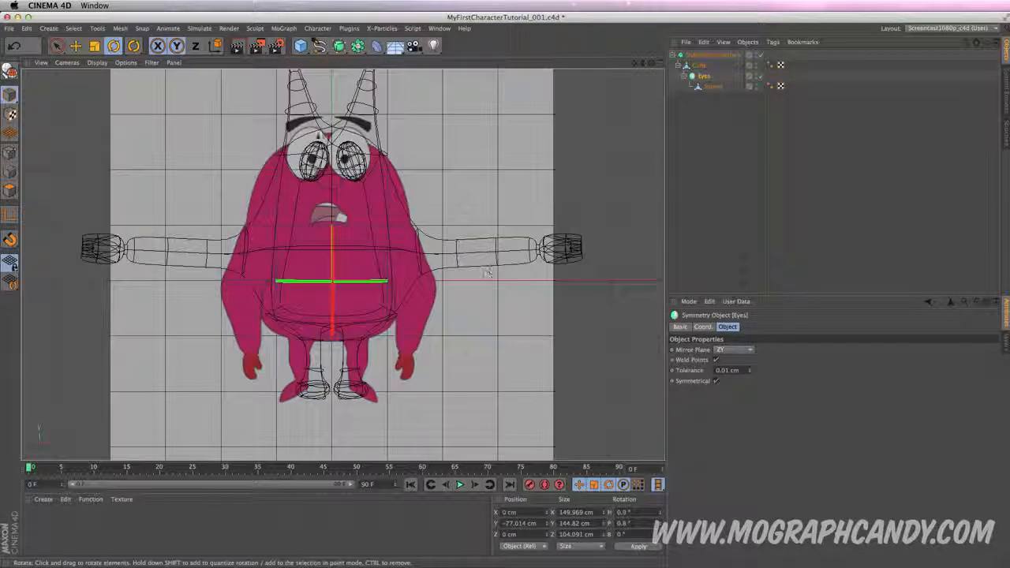
click(707, 56)
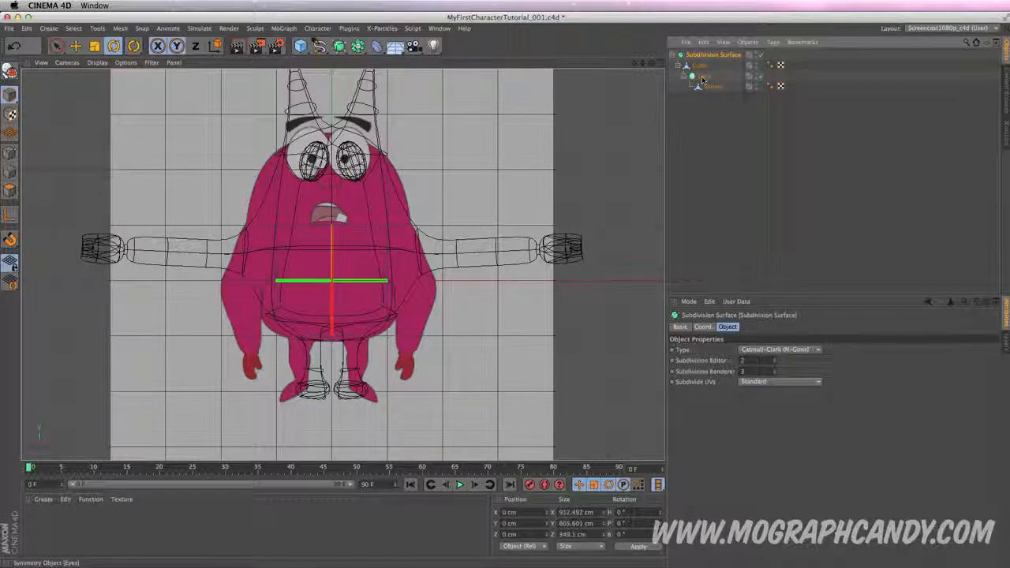
click(703, 76)
key(e)
drag(423, 281, 417, 281)
drag(331, 190, 331, 188)
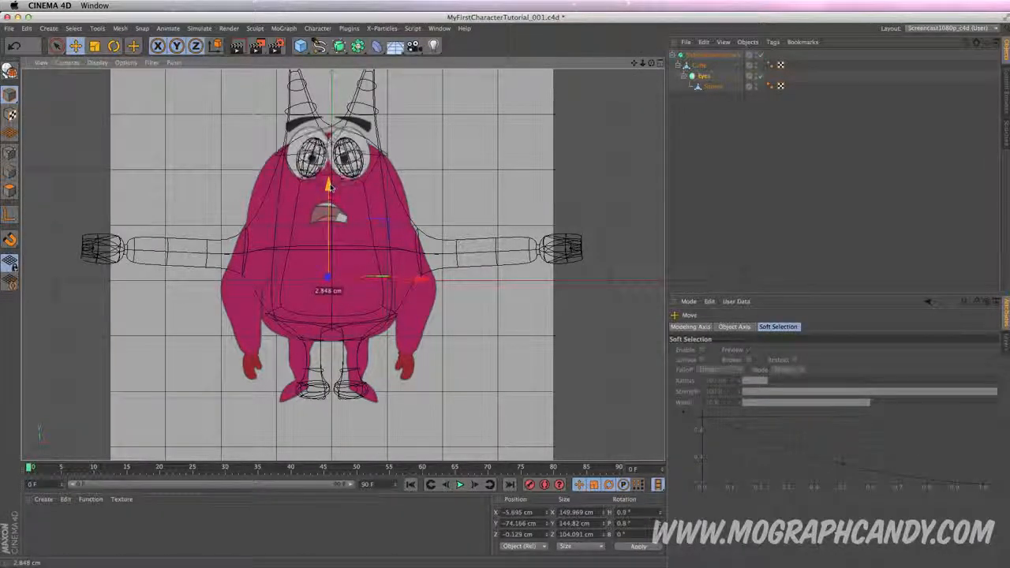
Scale the eye sphere up to about 90 cm wide and 133 cm tall, and move it outward to X about 44 cm.
click(713, 86)
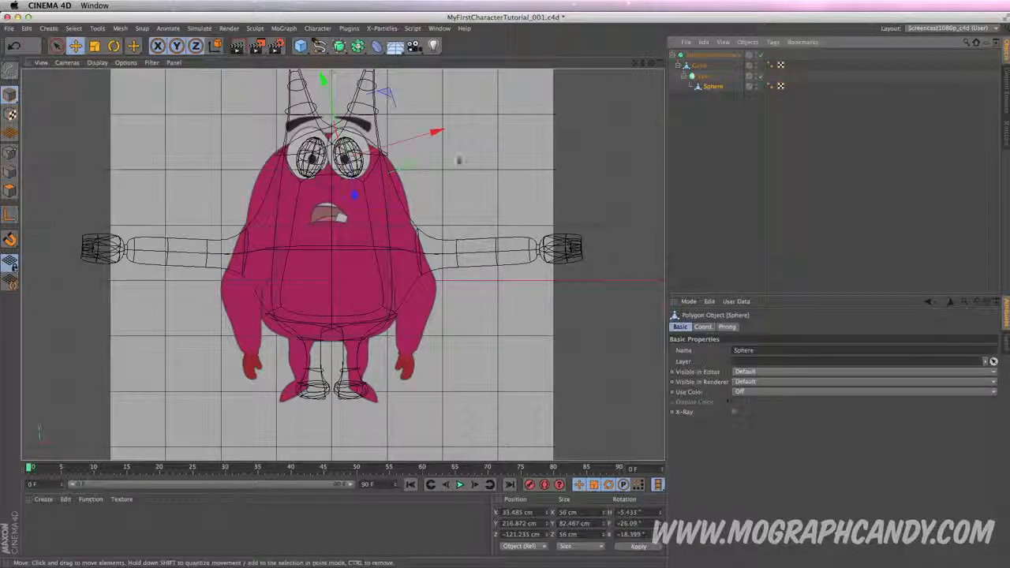
key(t)
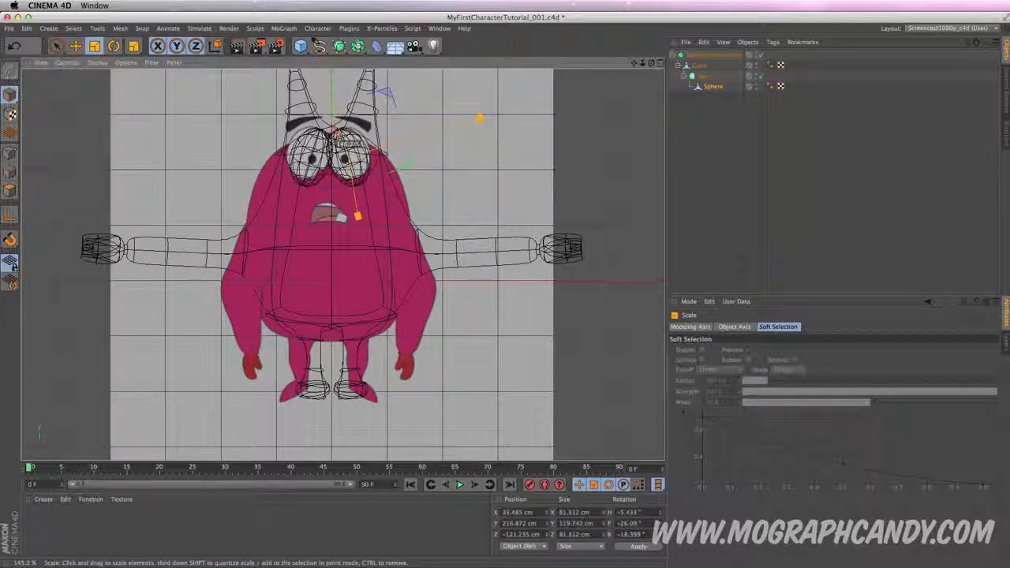
drag(359, 221, 371, 228)
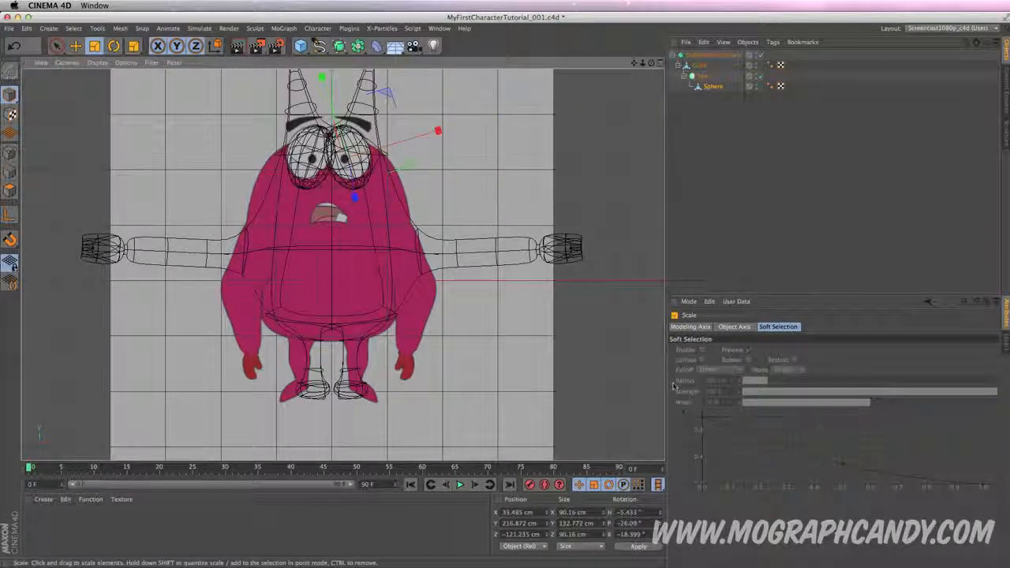
key(e)
drag(438, 132, 438, 131)
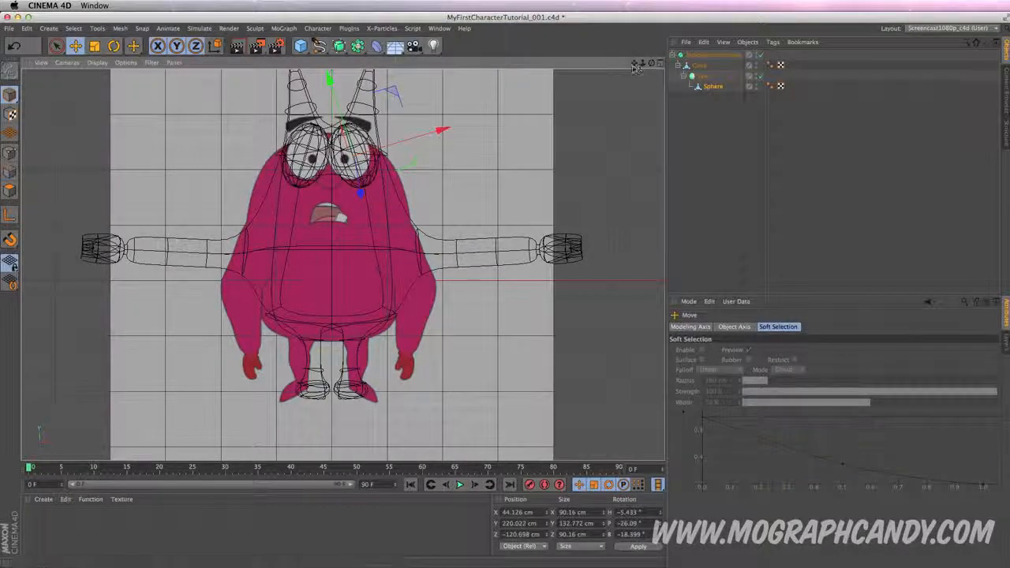
In the perspective view, reduce the eye sphere to about 77 cm wide and 102 cm tall, and save the project.
click(660, 63)
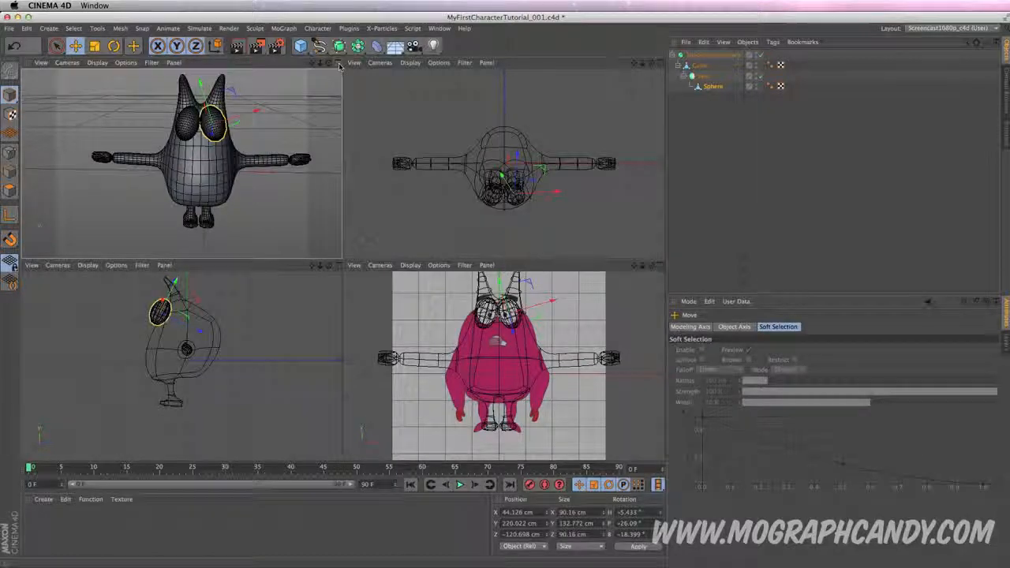
click(338, 63)
alt+drag(484, 191, 505, 178)
alt+drag(439, 152, 351, 166)
key(t)
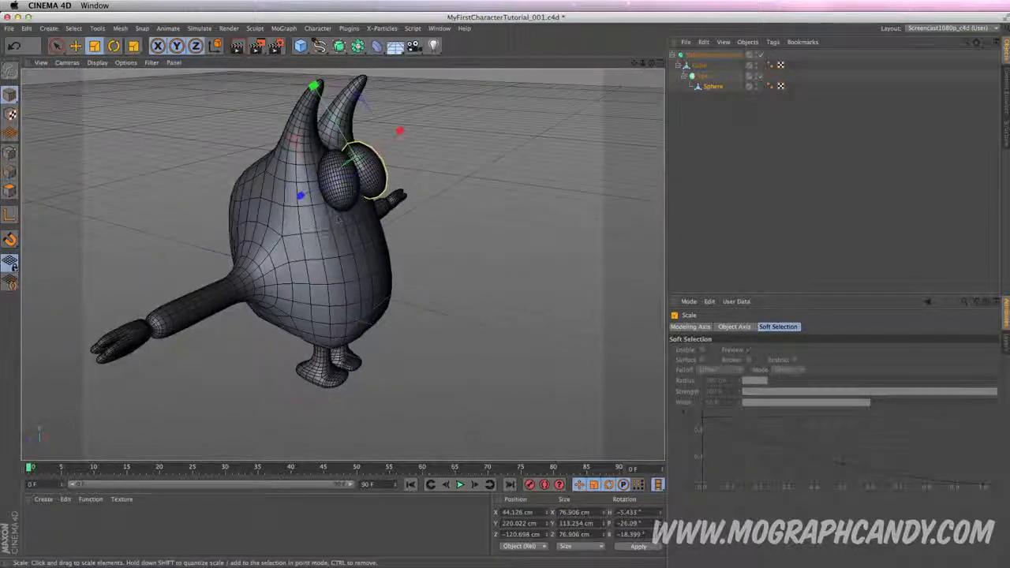
drag(319, 96, 322, 99)
mouse_move(437, 167)
alt+mouse_down()
mouse_move(535, 187)
mouse_move(439, 177)
alt+mouse_up()
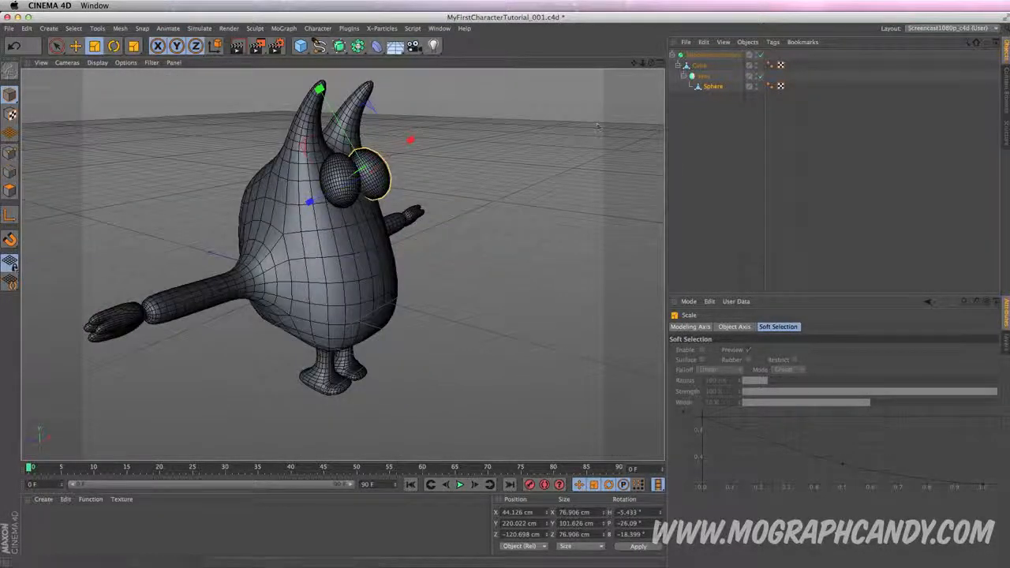
click(10, 29)
click(24, 118)
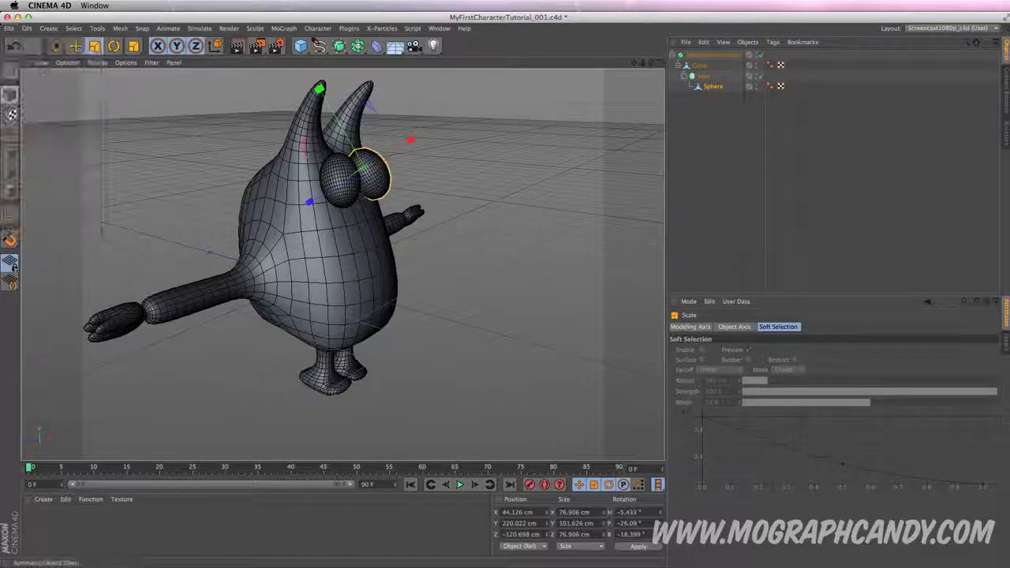
Select the body's Cube mesh in polygon mode and set up the Knife in Loop mode with Restrict to Selection off.
click(700, 66)
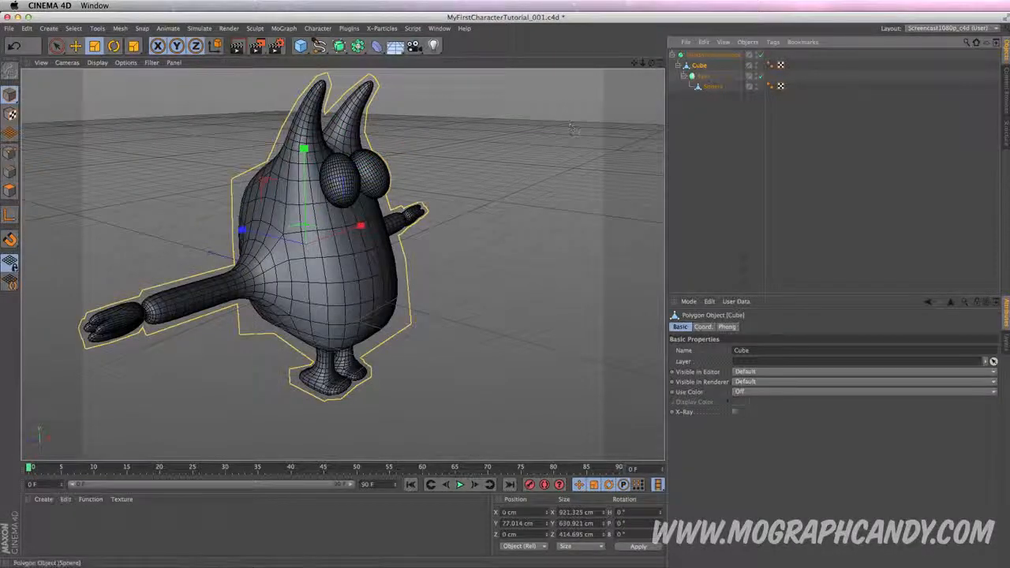
click(760, 55)
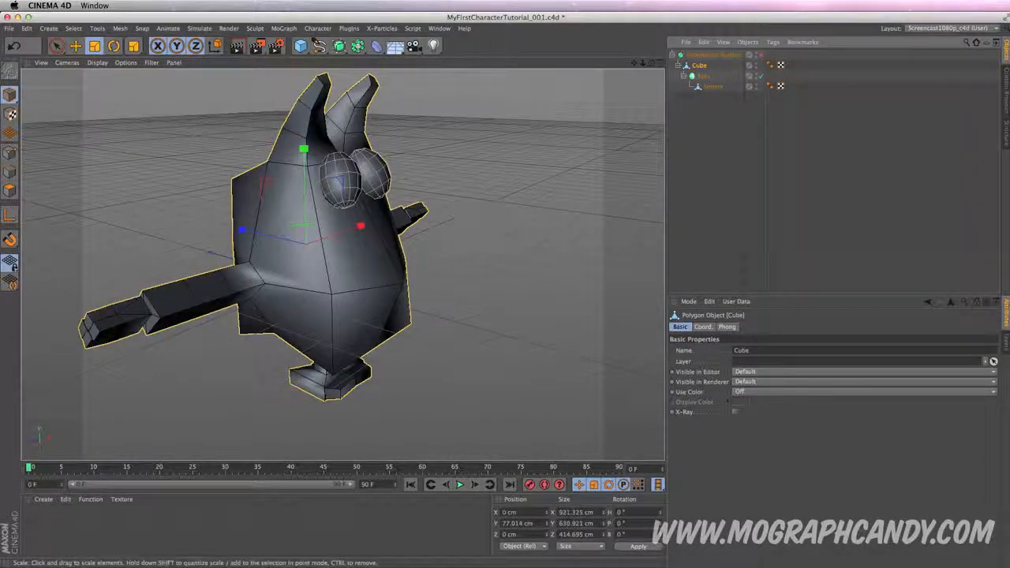
mouse_move(463, 226)
alt+mouse_down()
mouse_move(371, 225)
mouse_move(367, 213)
mouse_move(513, 221)
mouse_move(463, 229)
alt+mouse_up()
click(10, 192)
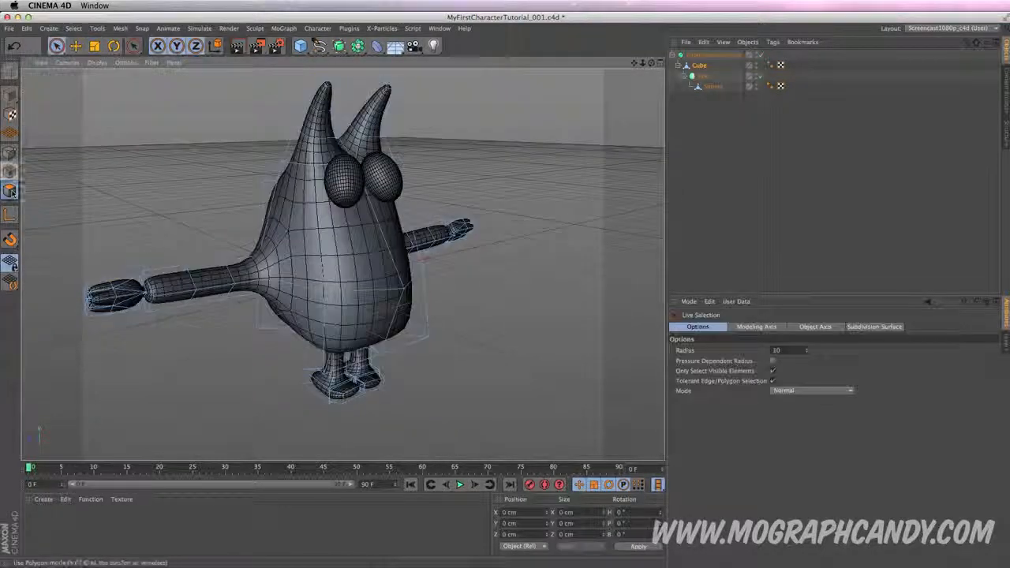
key(k)
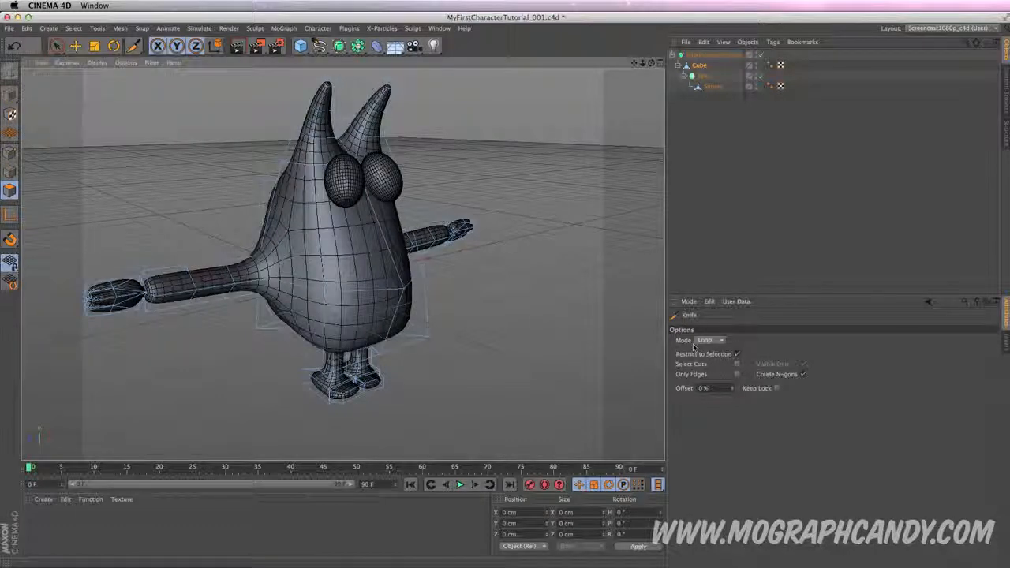
click(735, 355)
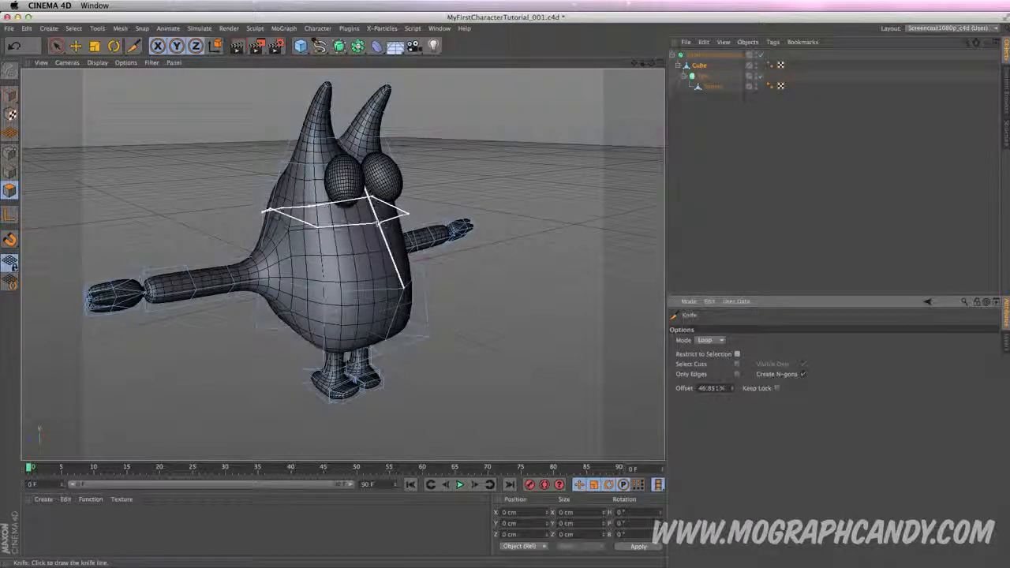
Cut an edge loop around the body at the lower edge of the eyes, at an offset of about 31%.
scroll(378, 218, up, 2)
alt+drag(394, 215, 389, 221)
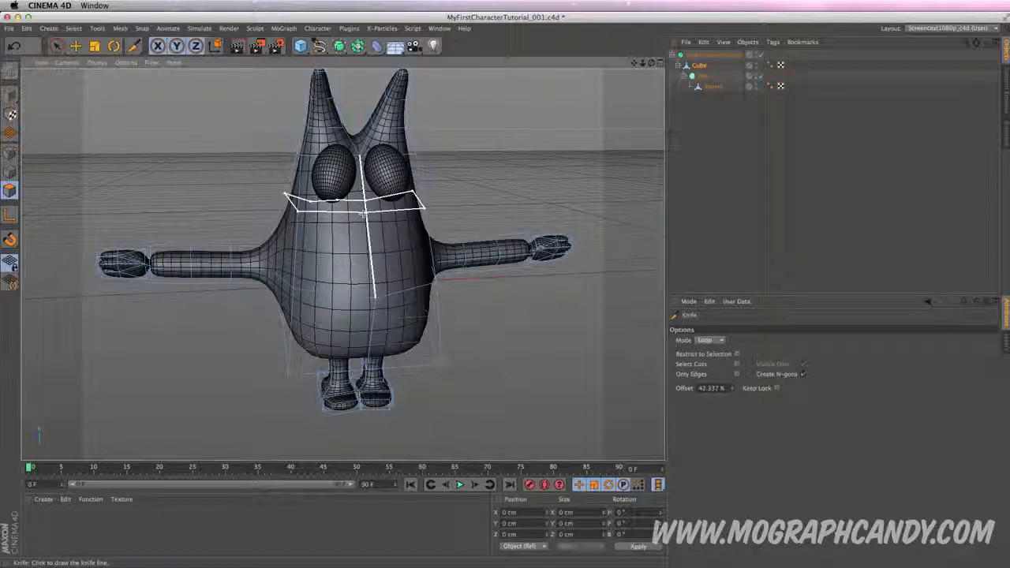
scroll(363, 209, up, 5)
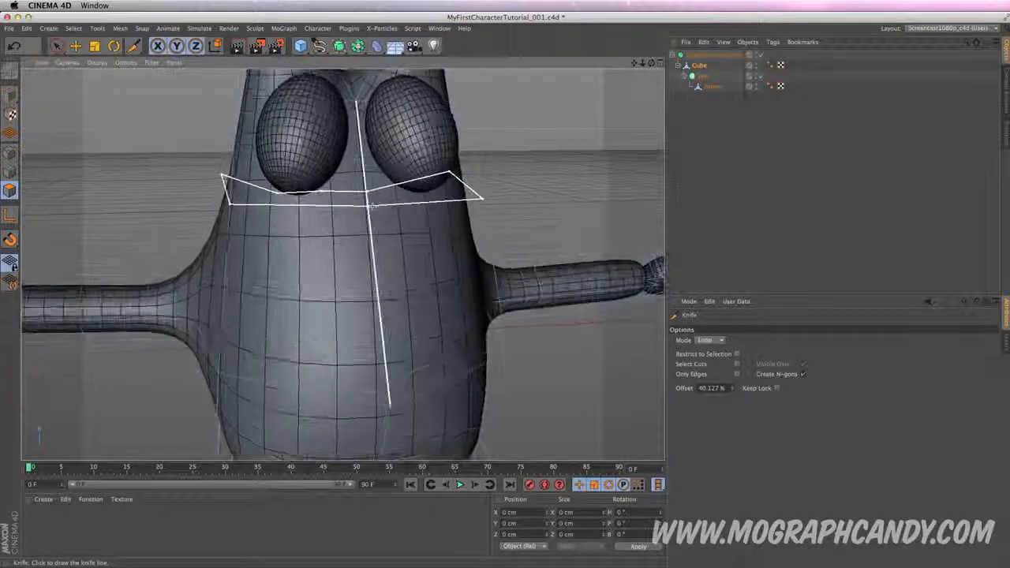
alt+drag(363, 209, 386, 207)
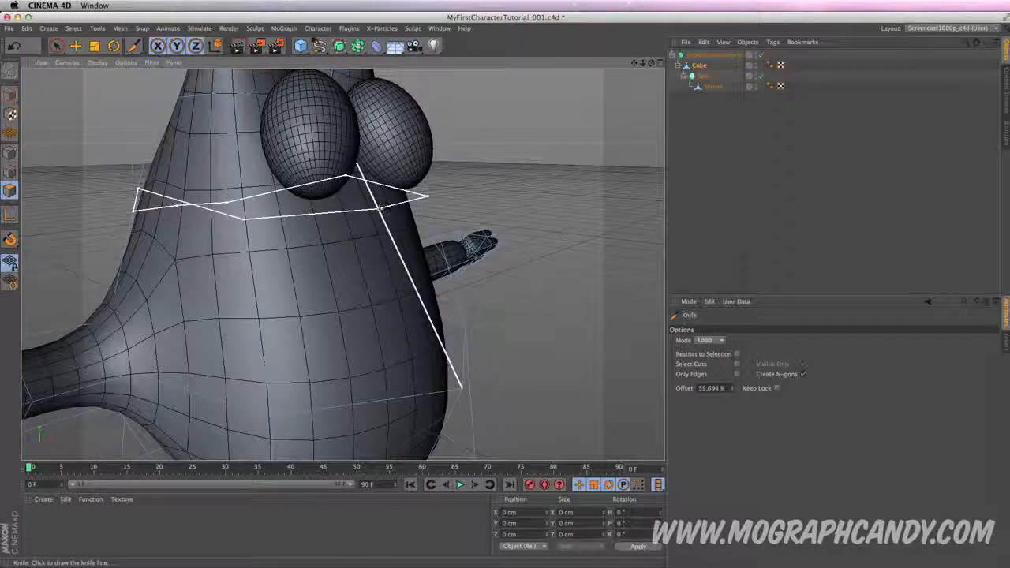
click(377, 208)
alt+drag(507, 215, 387, 197)
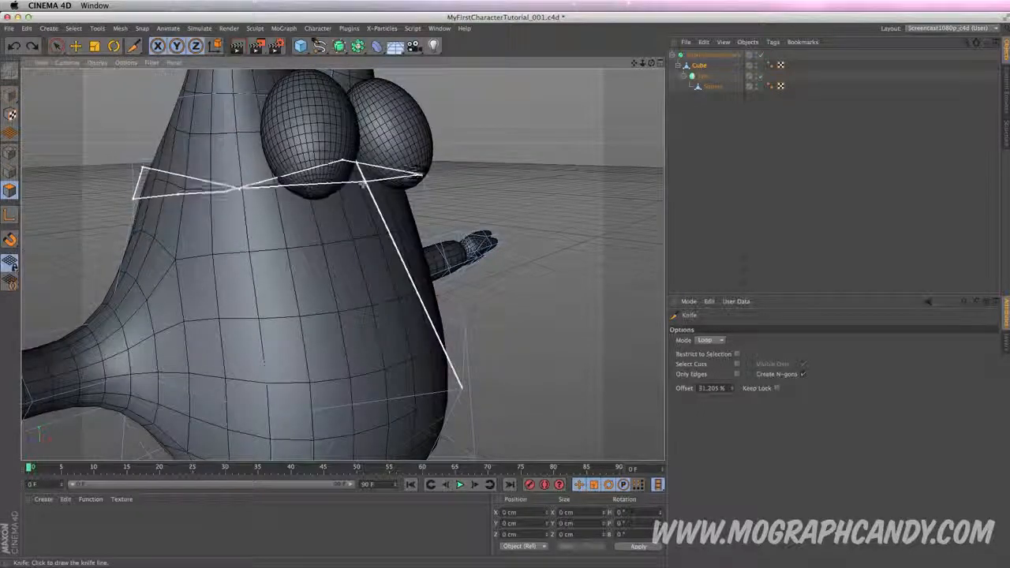
click(365, 187)
alt+drag(343, 263, 496, 196)
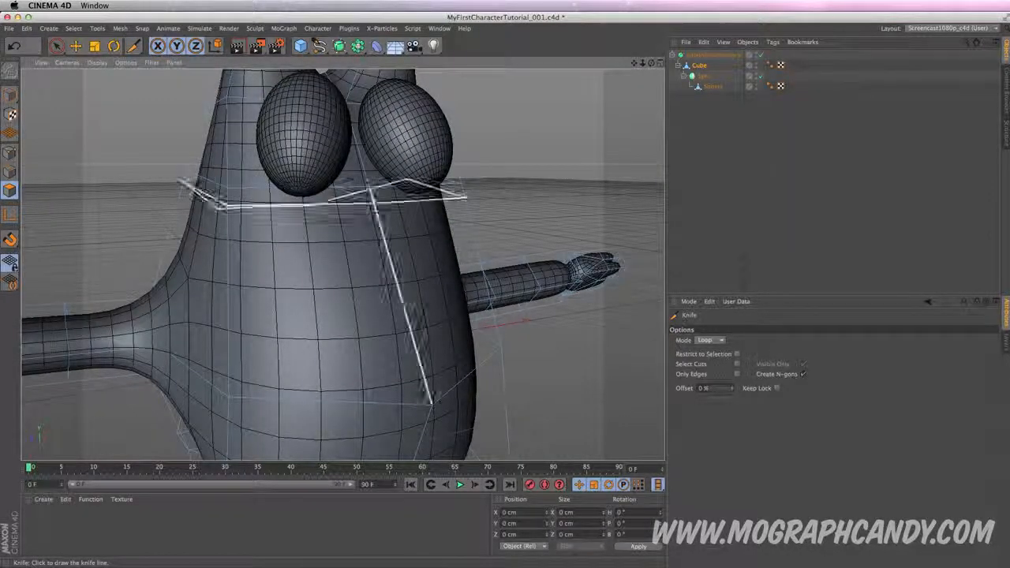
alt+drag(460, 223, 482, 215)
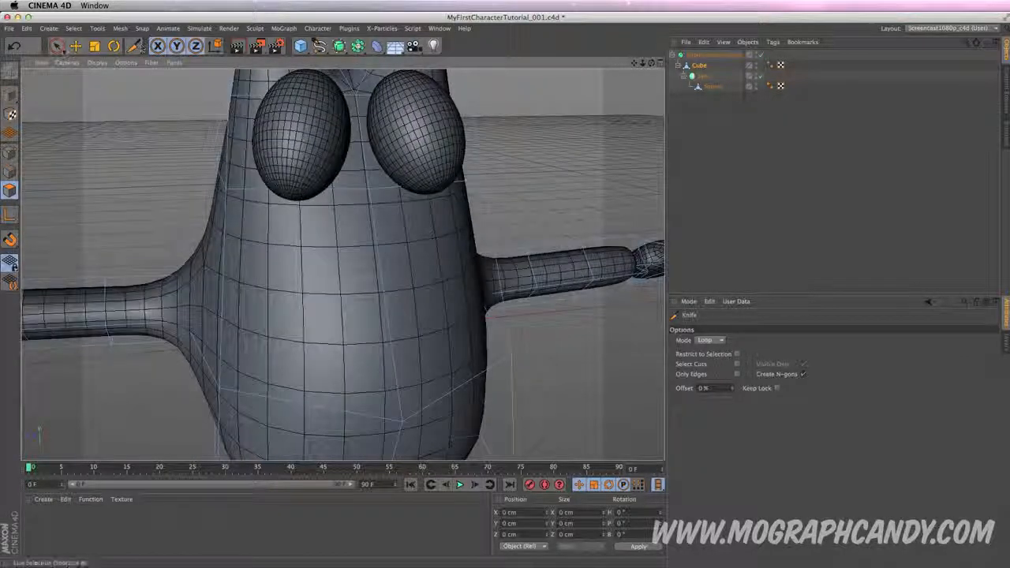
In point mode, select the front centre point on the new loop between the eyes and pull it forward to Z about -195 cm.
click(57, 46)
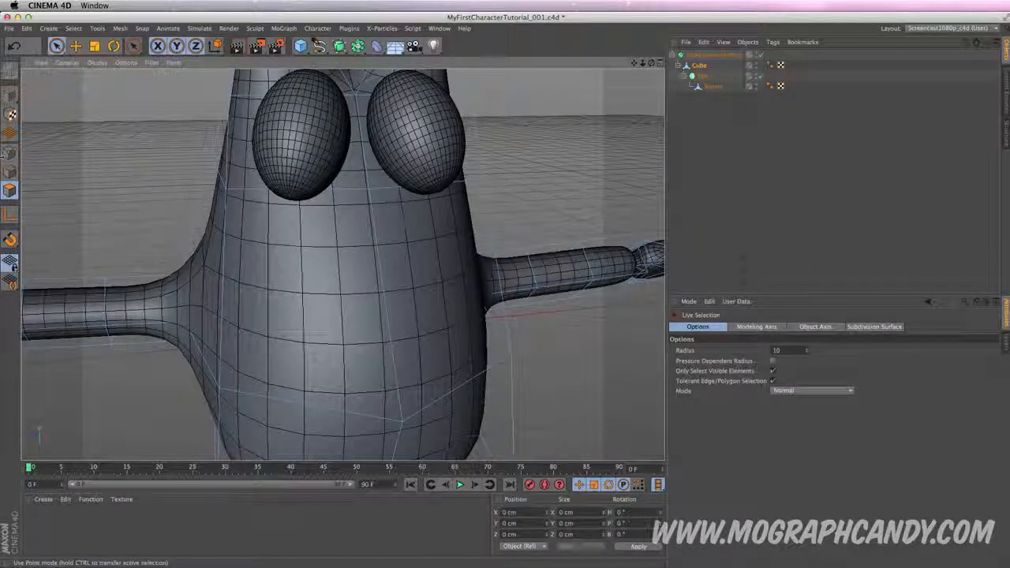
click(10, 154)
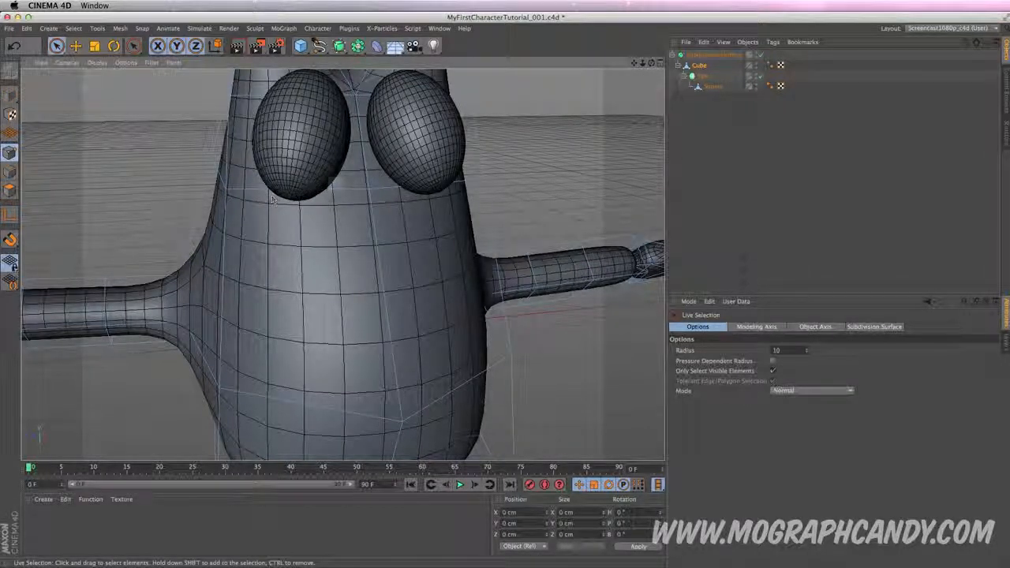
click(371, 190)
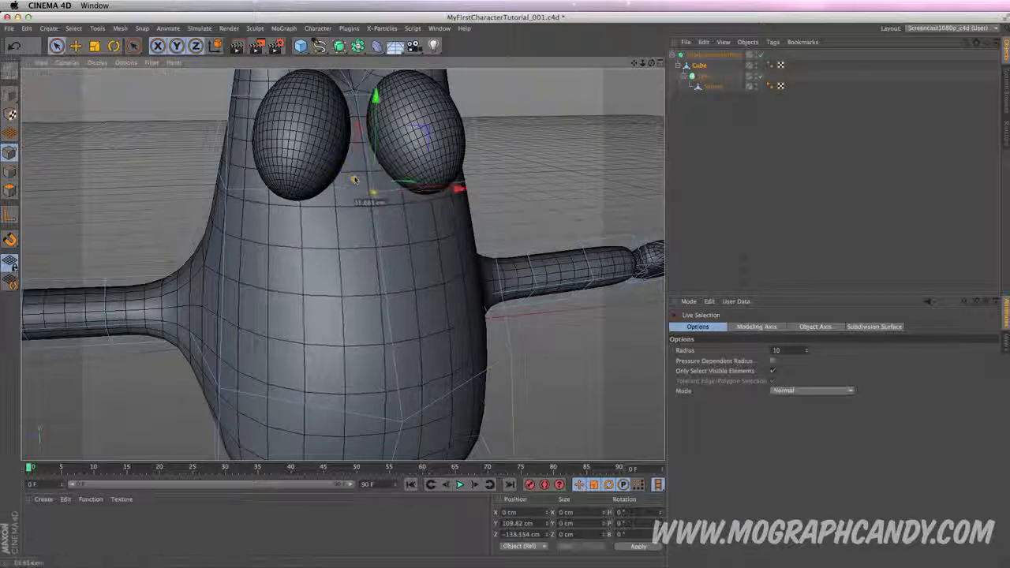
drag(364, 185, 363, 186)
alt+drag(467, 230, 565, 229)
drag(429, 204, 342, 294)
scroll(436, 241, down, 5)
key(super+z)
key(super+z)
Bevel the selected centre point in Chamfer mode with an offset of about 42 cm and 0 subdivisions.
scroll(420, 203, up, 5)
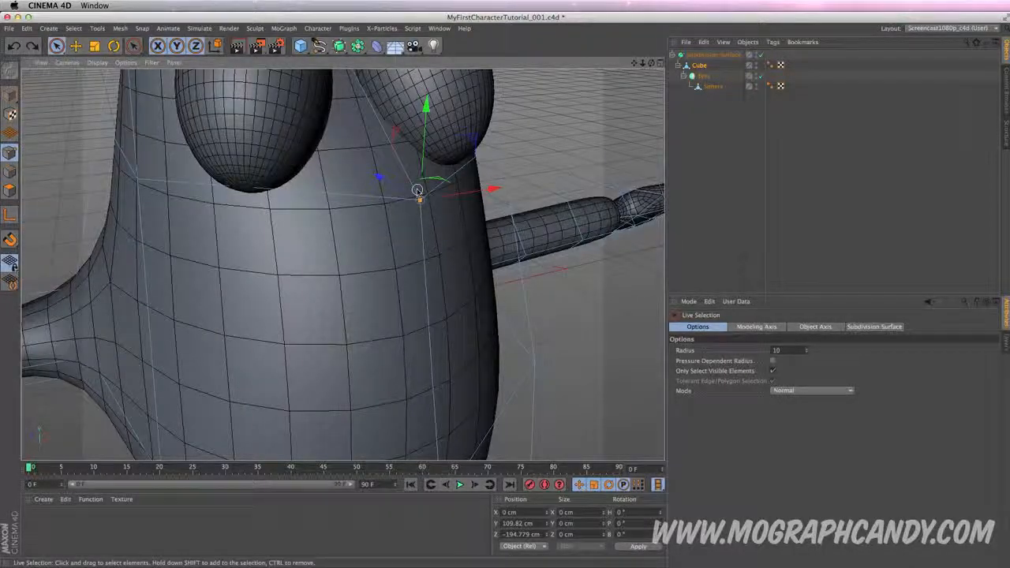
key(m)
key(s)
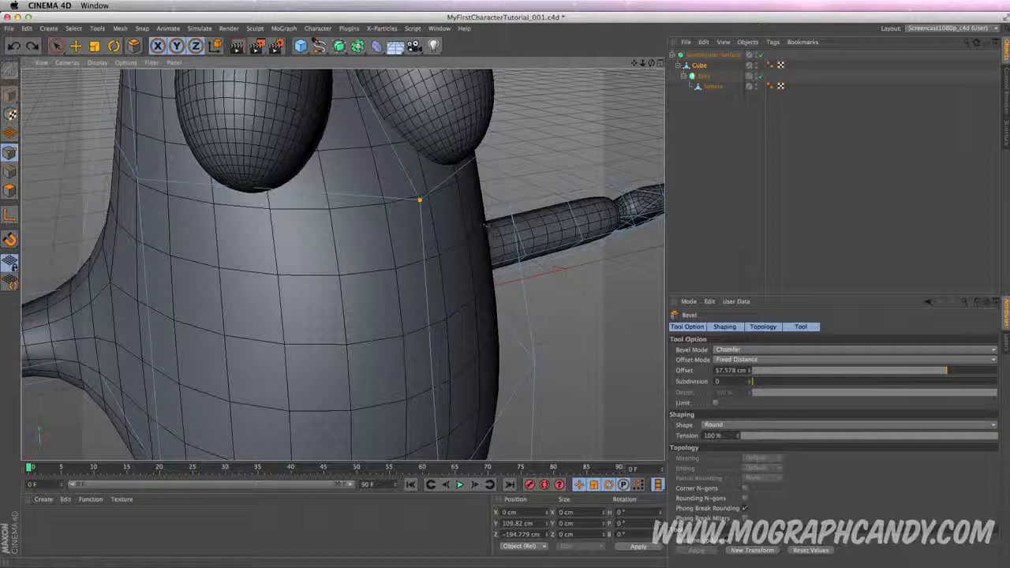
drag(344, 262, 378, 263)
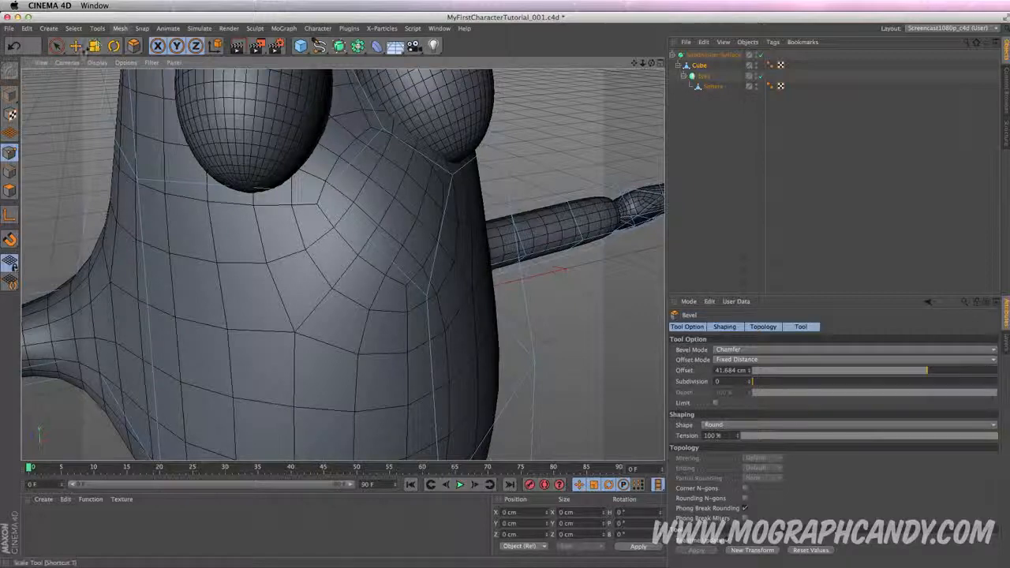
Select the diamond-shaped polygon made by the bevel and extrude it about 44 cm outward with 0 subdivisions as a snout.
click(56, 45)
click(11, 191)
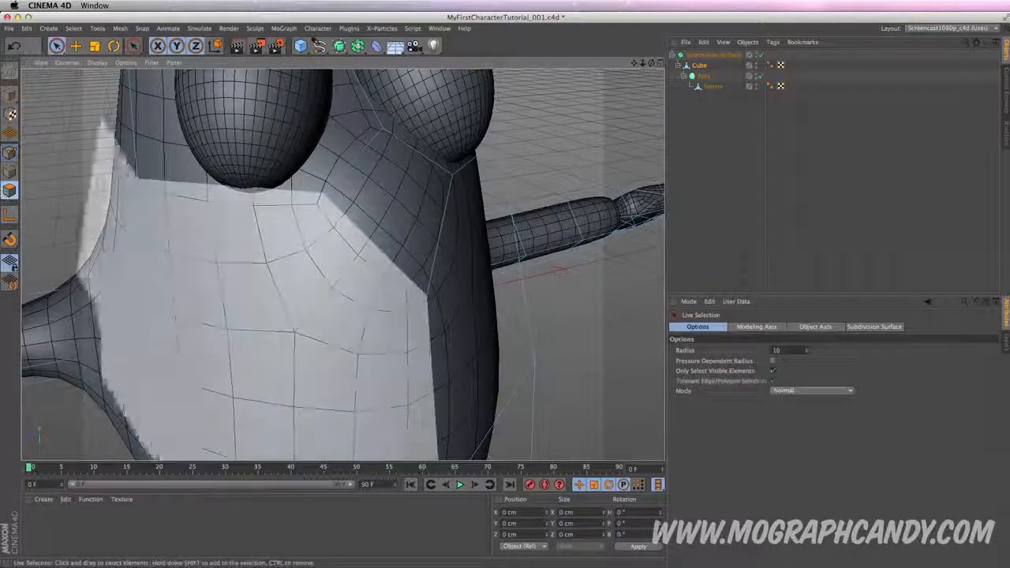
key(d)
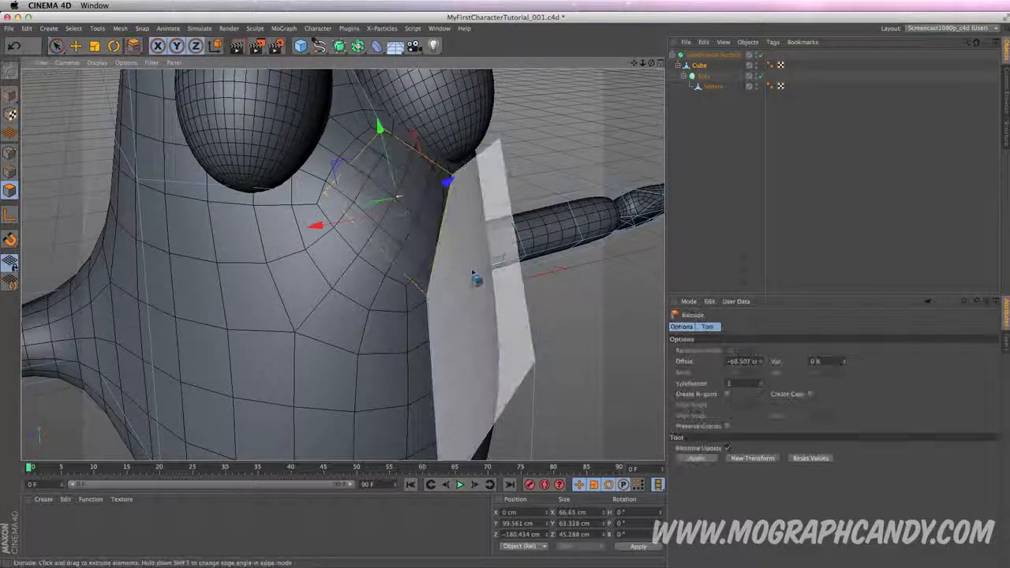
alt+drag(575, 260, 320, 286)
drag(494, 221, 543, 221)
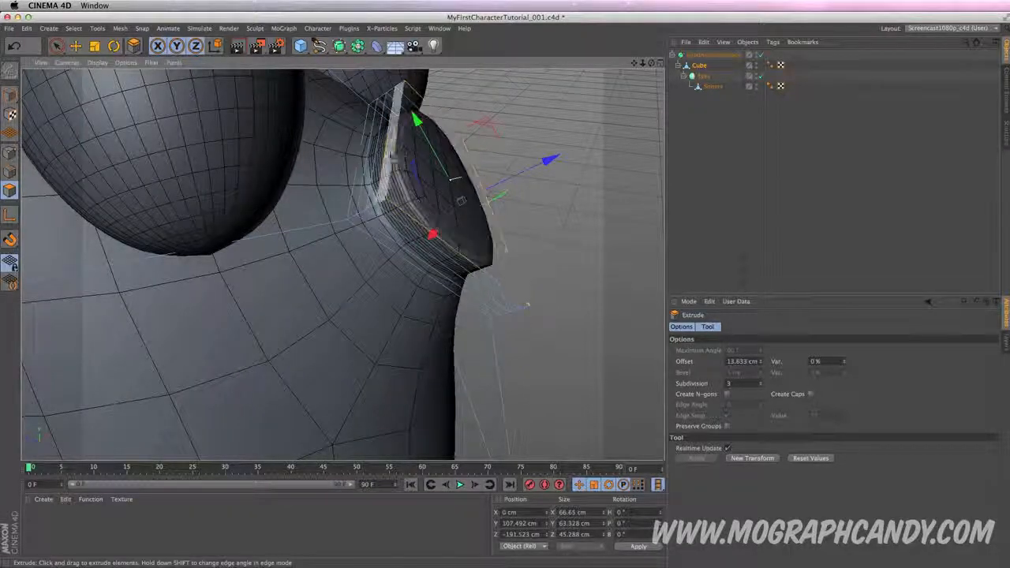
key(super+z)
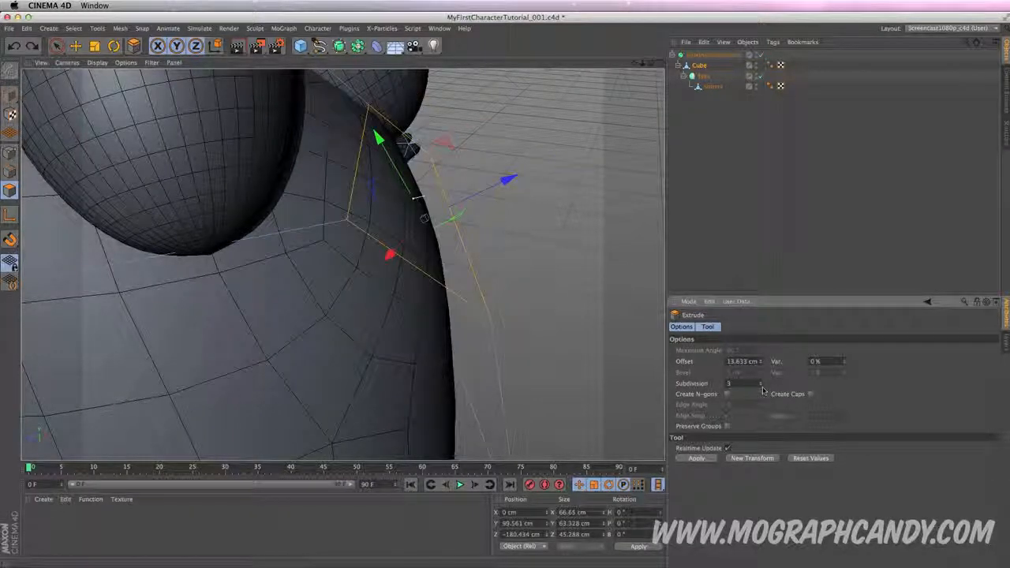
drag(311, 307, 377, 274)
scroll(375, 272, down, 6)
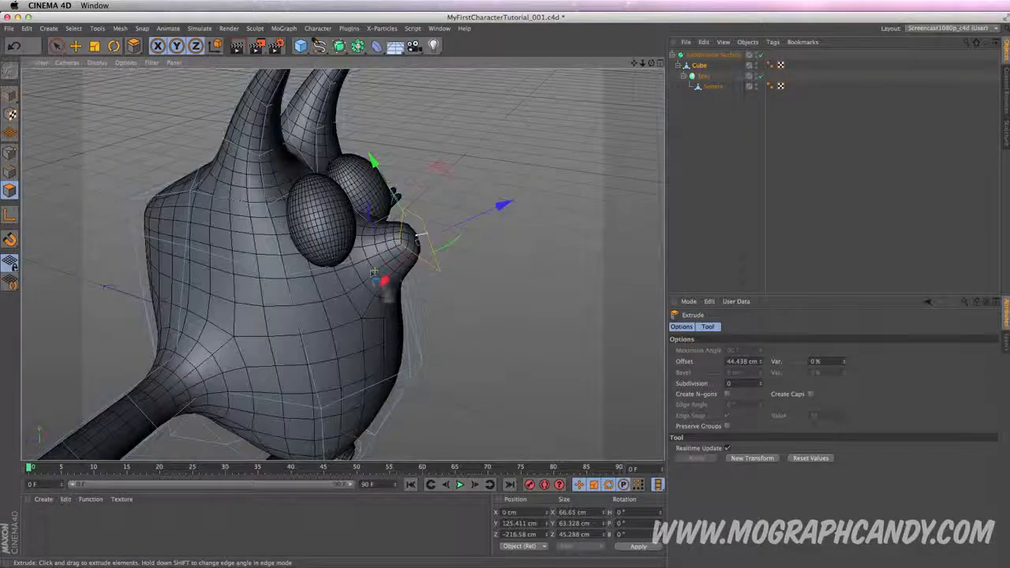
Rotate the snout's end polygon upright to face forward, and inner-extrude it about 20 cm with 2 subdivisions.
key(r)
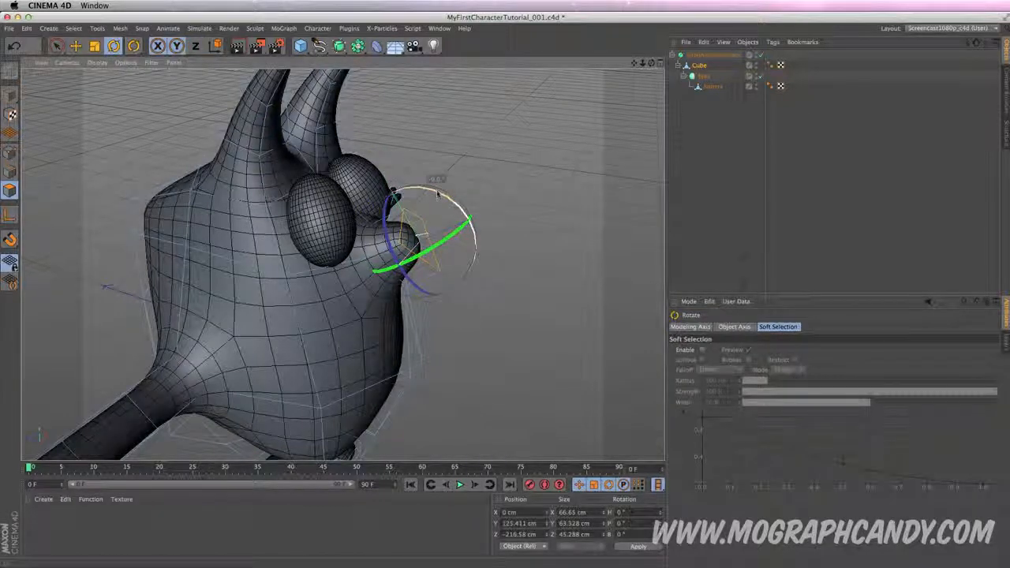
drag(451, 218, 404, 241)
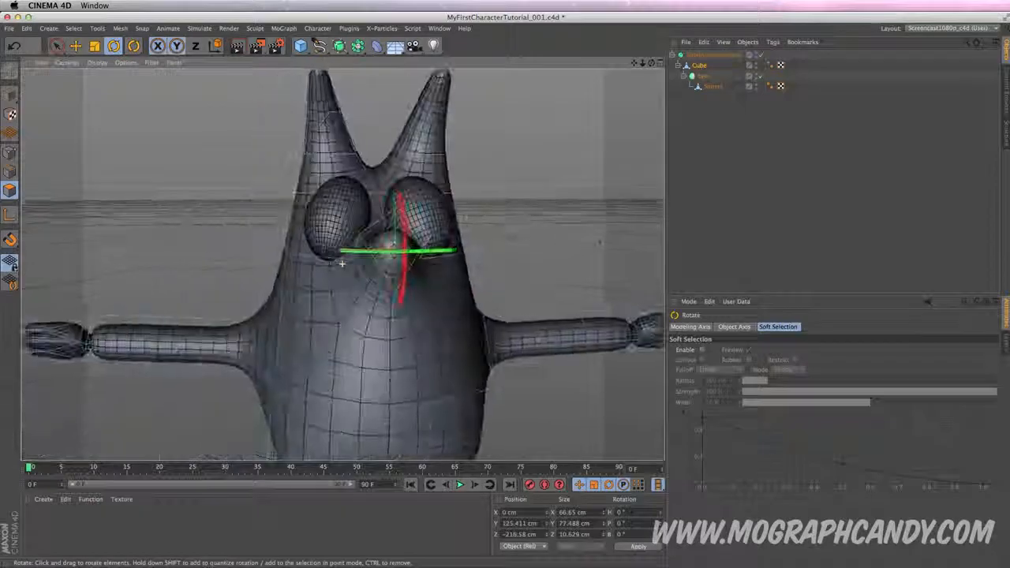
scroll(405, 240, up, 3)
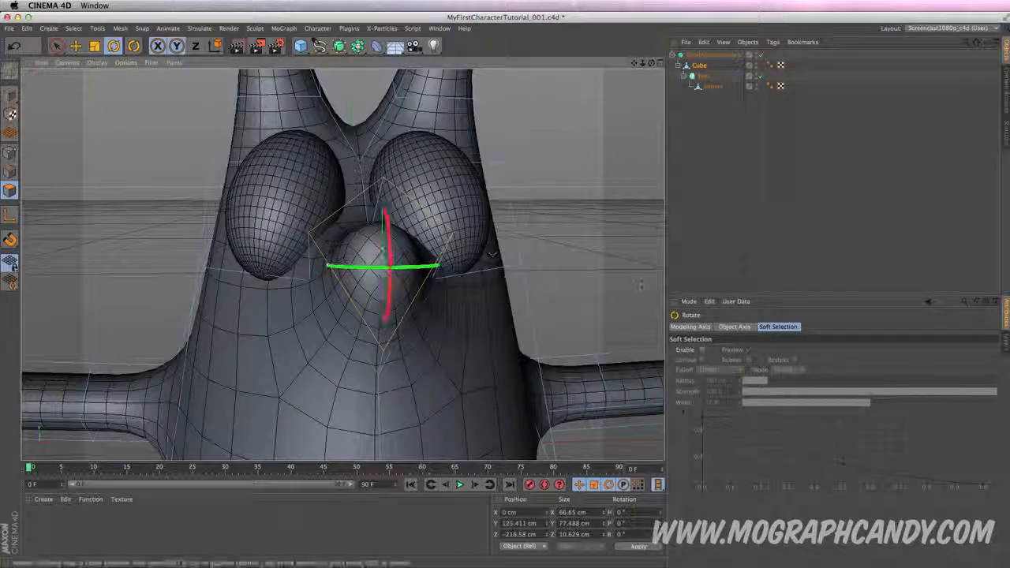
key(i)
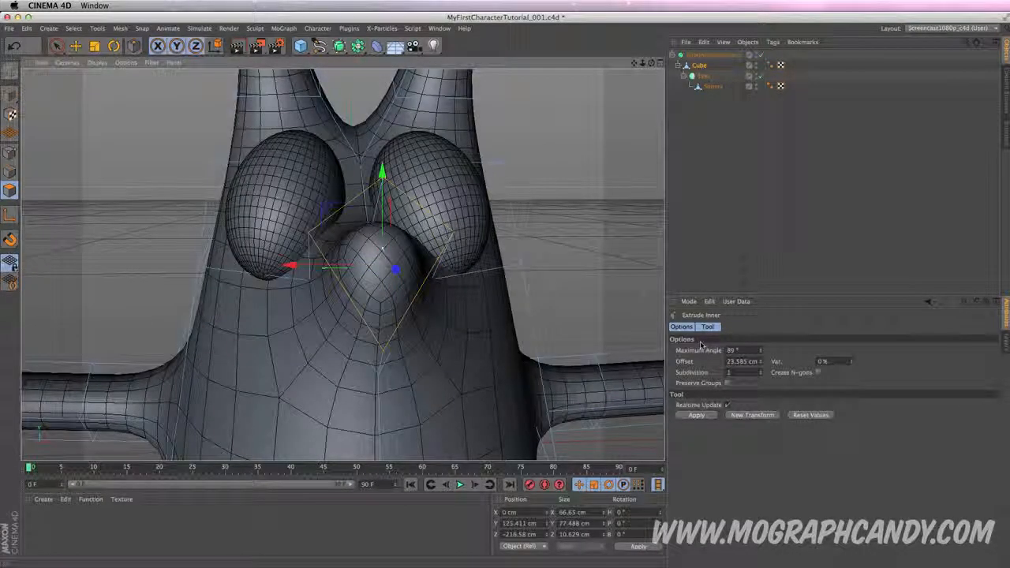
click(761, 375)
drag(514, 244, 588, 244)
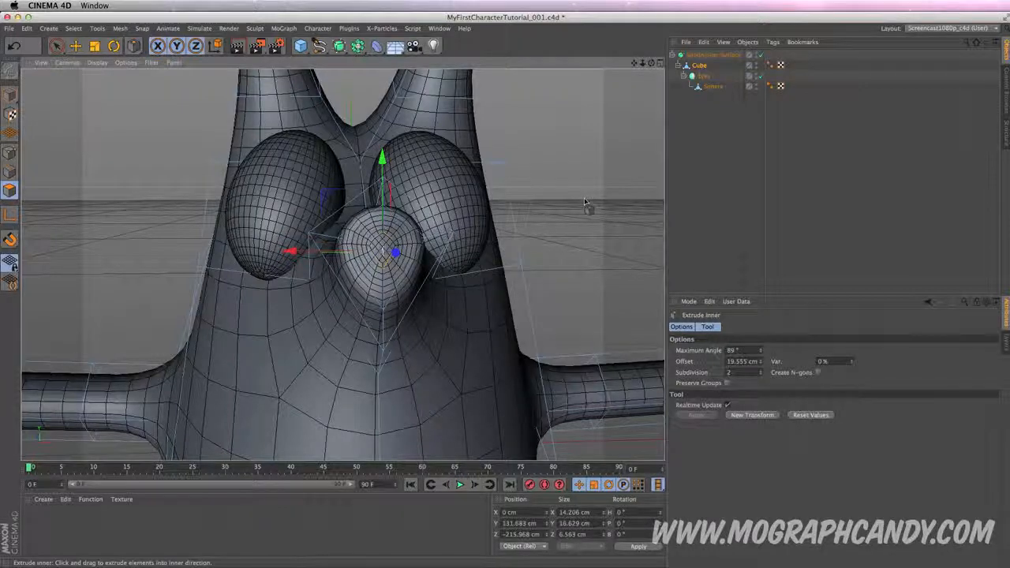
Extrude the snout's inner polygon about 54 cm back into the head with 2 subdivisions to form a hollow.
key(d)
alt+drag(578, 231, 664, 307)
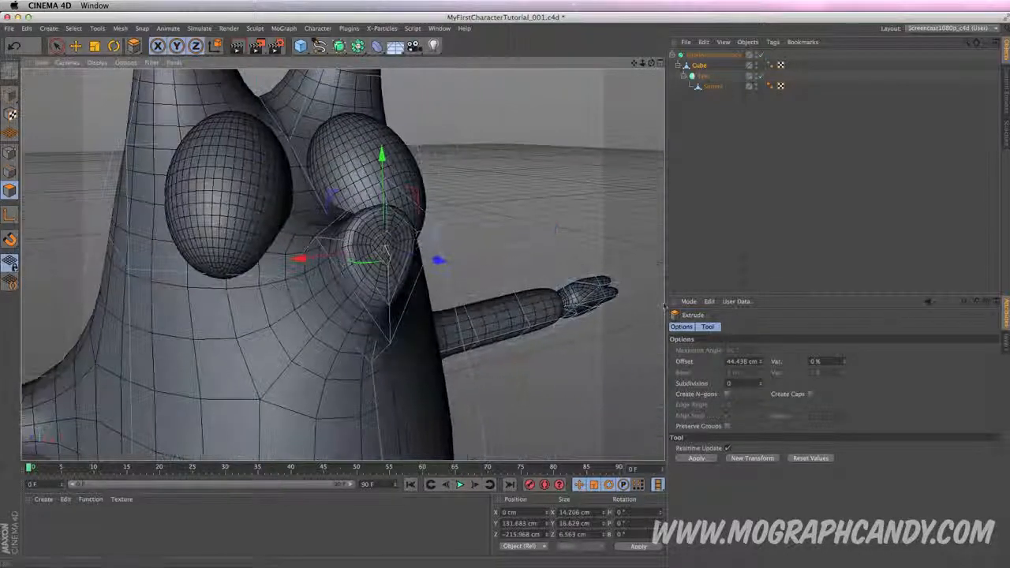
click(760, 382)
click(761, 382)
drag(548, 205, 533, 205)
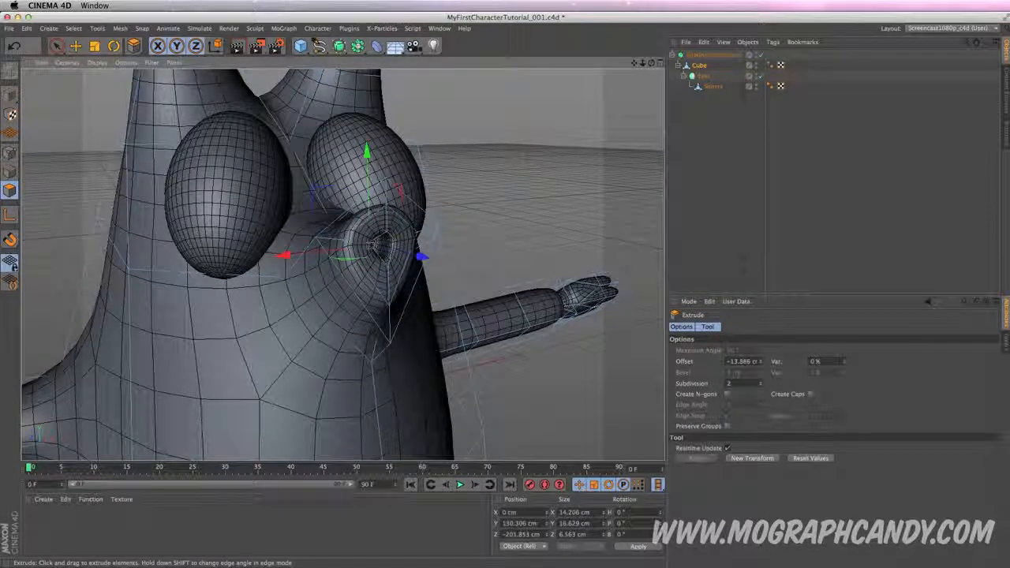
alt+drag(612, 207, 527, 224)
scroll(447, 172, down, 5)
alt+right_drag(527, 224, 482, 238)
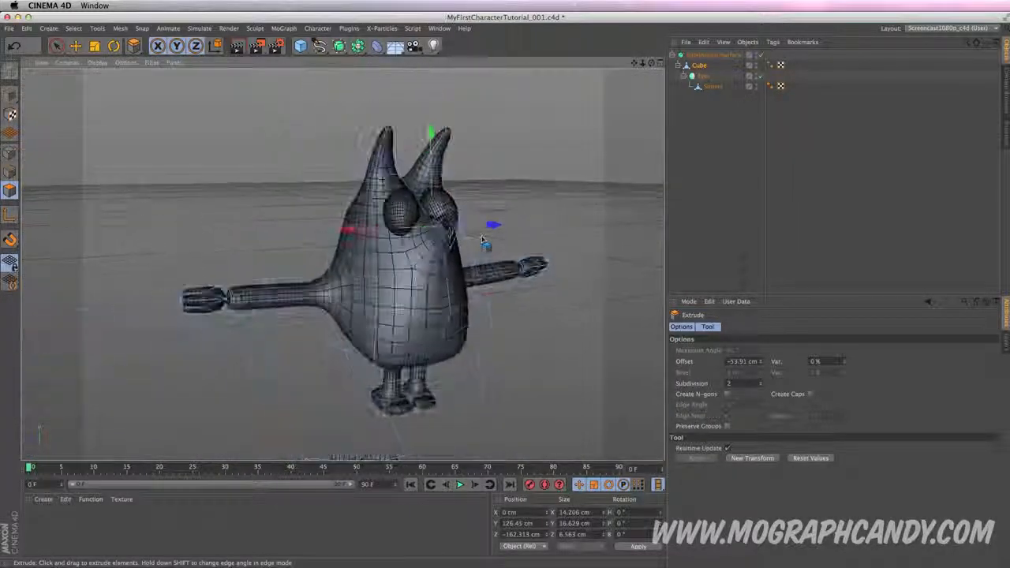
Cut another edge loop around the body below the snout, across the front of the belly.
alt+drag(315, 183, 535, 227)
alt+drag(342, 264, 534, 293)
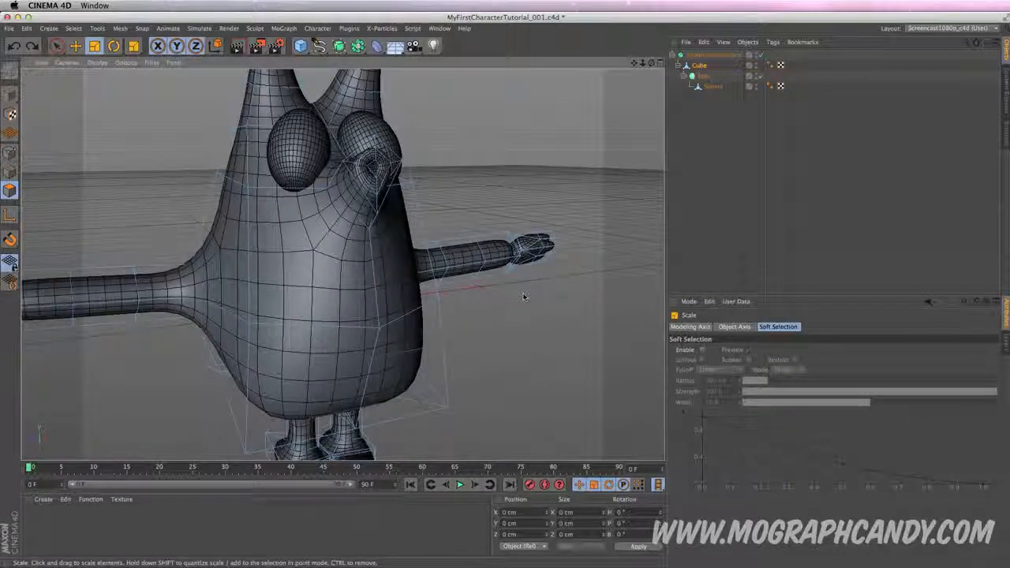
key(k)
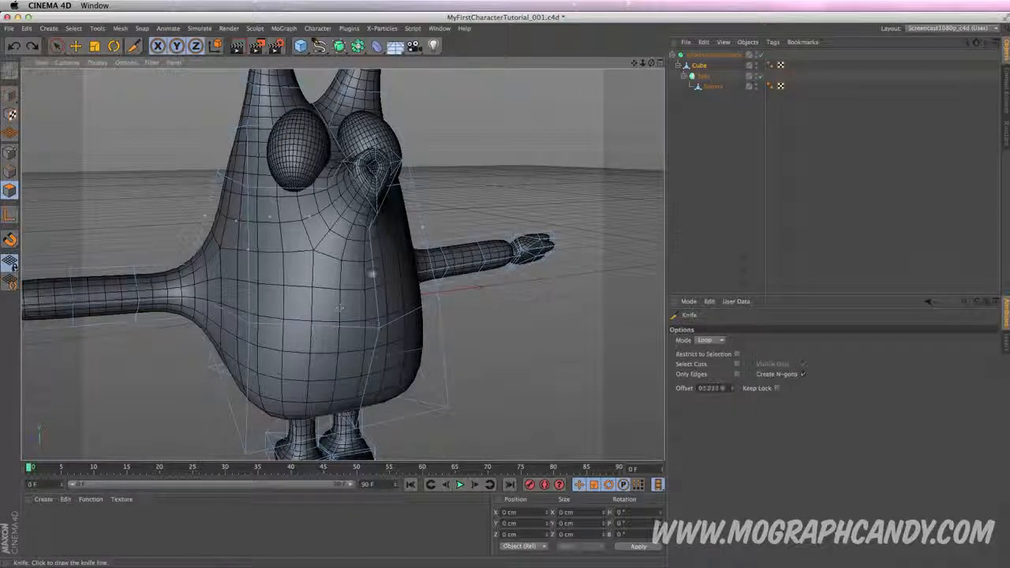
click(368, 246)
key(space)
Select the two front polygons below the snout and inner-extrude them together about 27 cm with 1 subdivision and Preserve Groups on.
alt+drag(419, 257, 328, 288)
click(312, 276)
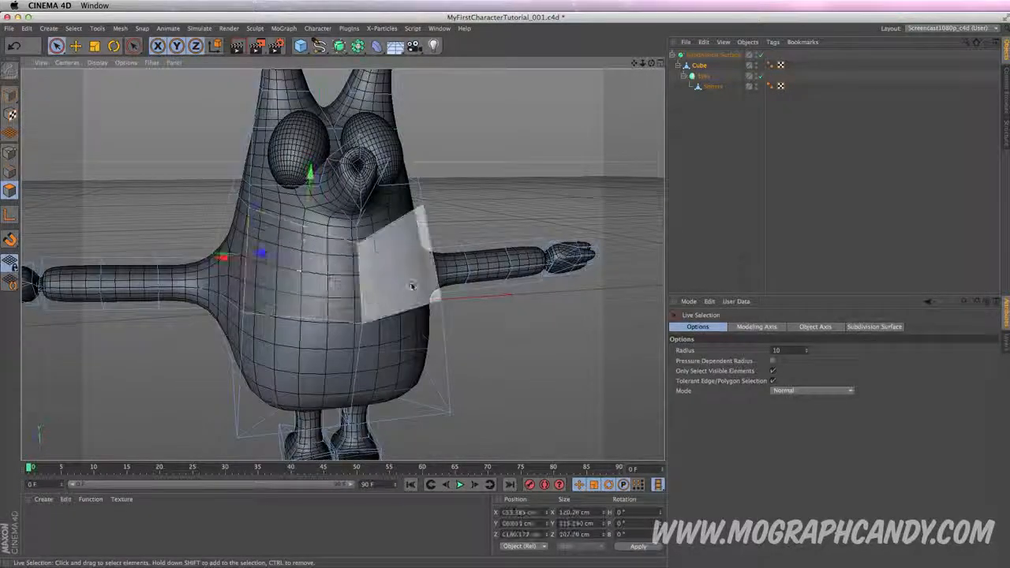
shift+click(413, 286)
key(i)
drag(498, 225, 610, 224)
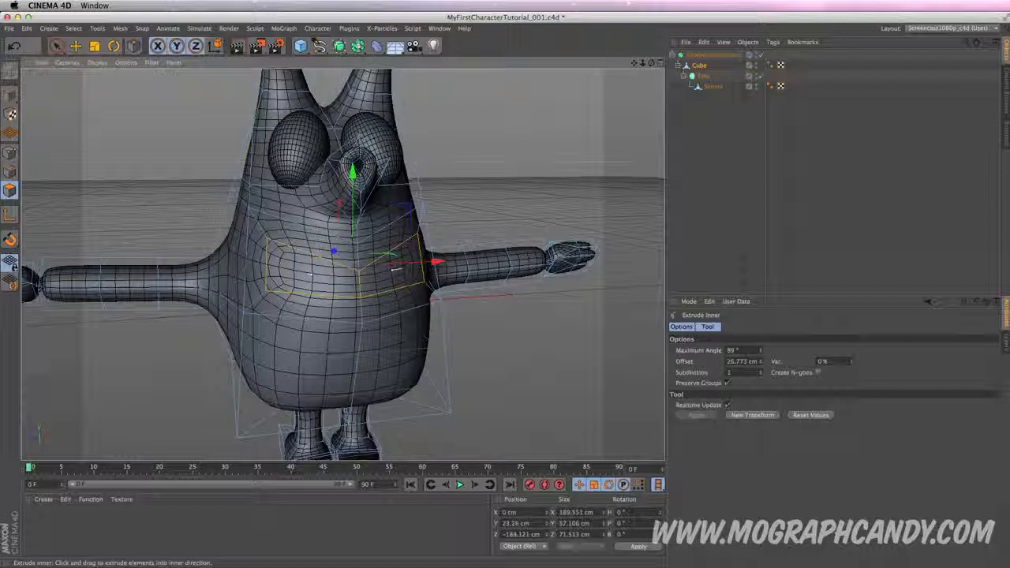
click(9, 153)
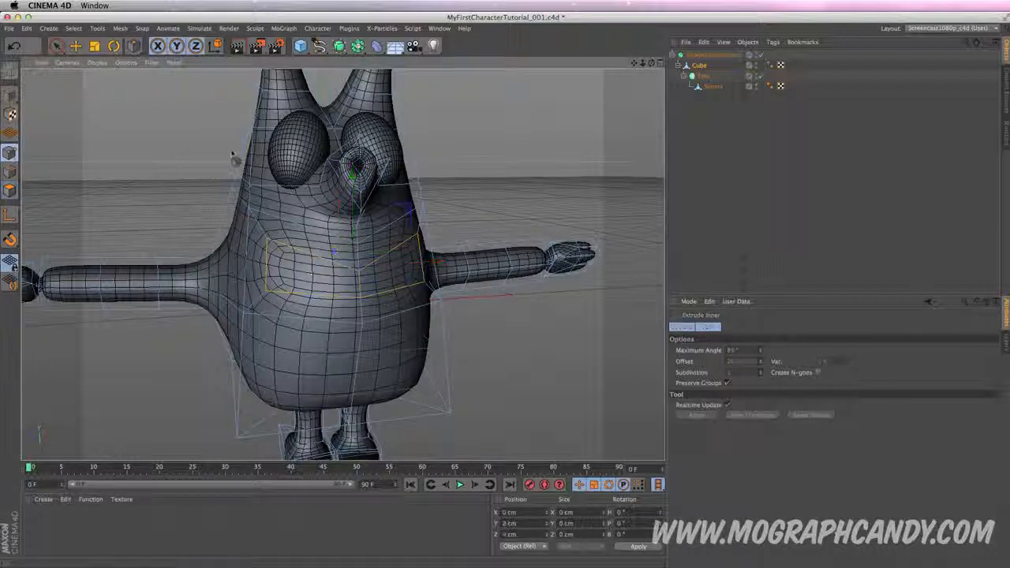
Select the upper middle point of the inner-extruded mouth area and raise it to about Y 50 cm.
key(space)
click(358, 176)
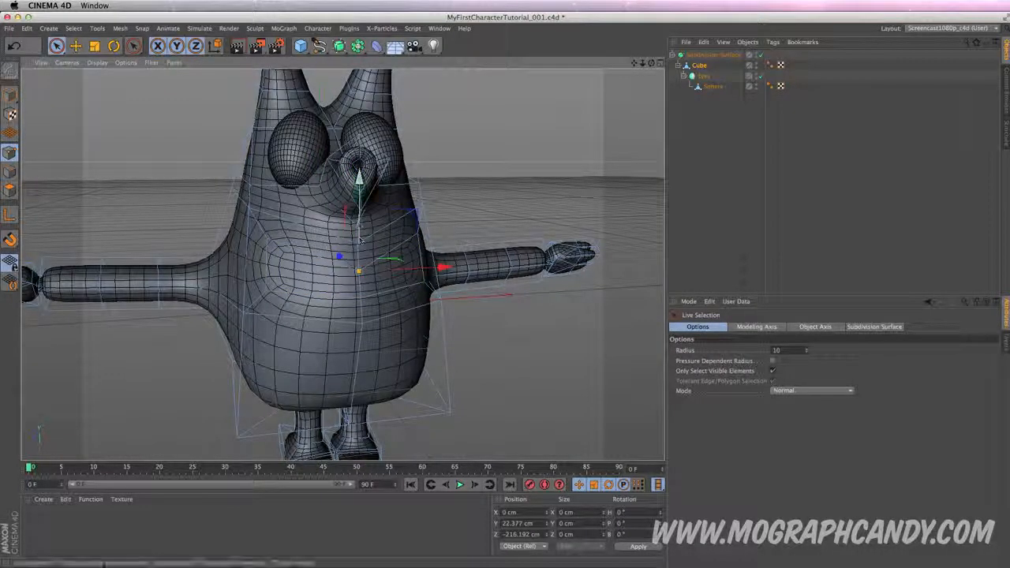
drag(357, 198, 356, 198)
Loop-select the edges around the inner mouth polygons and scale the loop down to about 128 × 38 × 48 cm.
key(u)
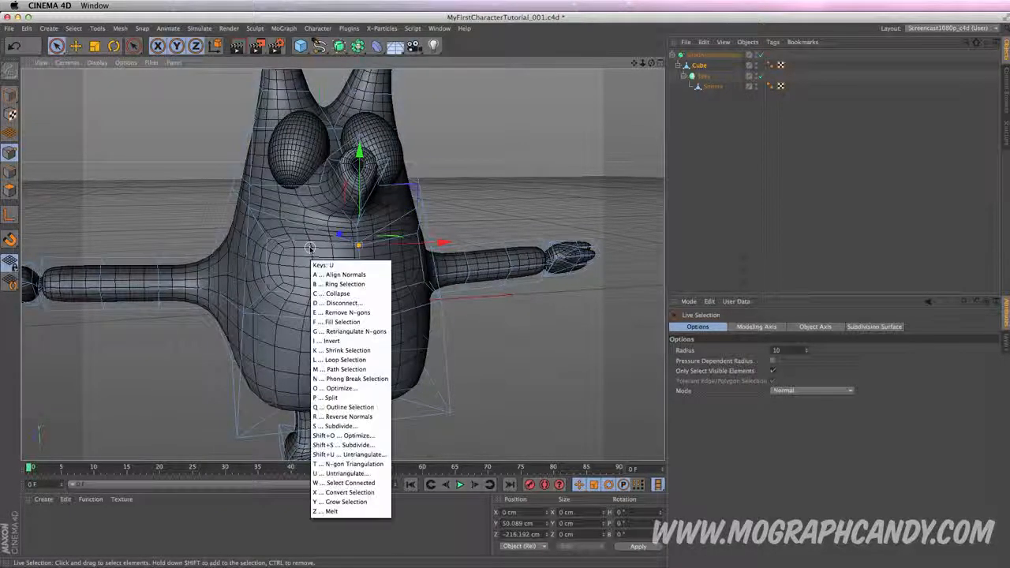
key(l)
click(9, 173)
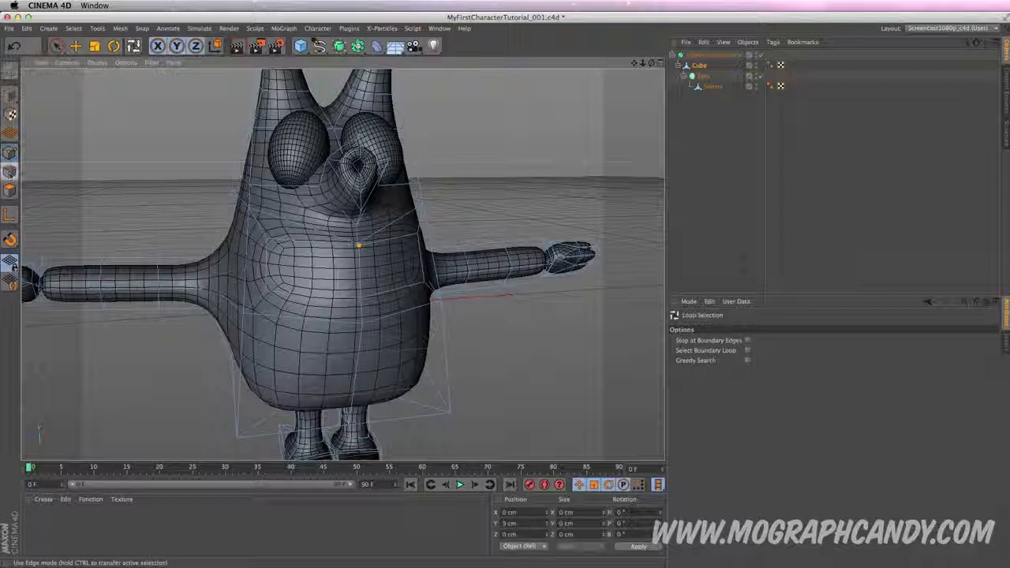
click(407, 244)
key(t)
drag(398, 233, 342, 209)
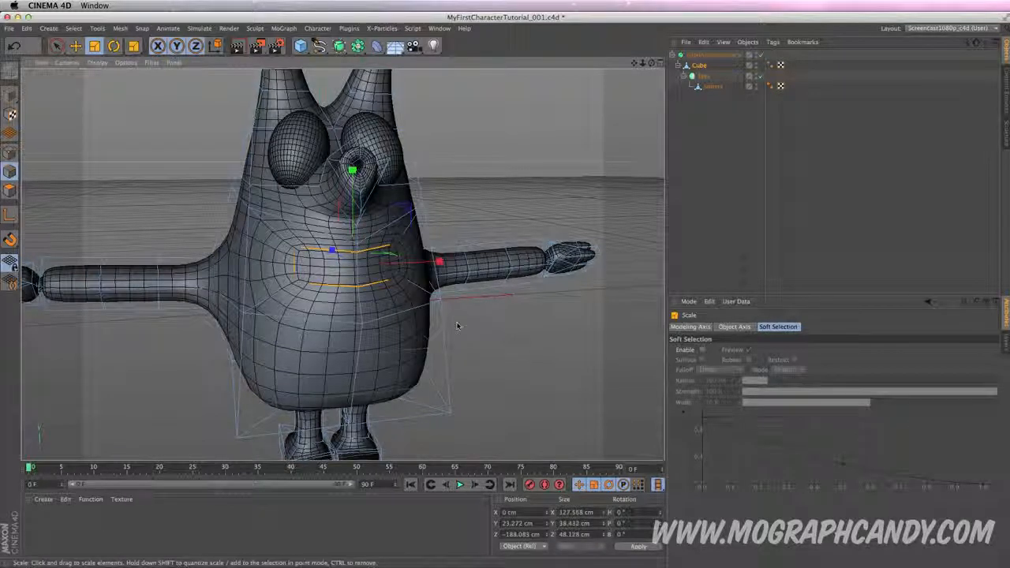
Select the two inner mouth polygons and extrude them together about 31 cm into the body with 3 subdivisions and Preserve Groups on.
key(space)
click(9, 190)
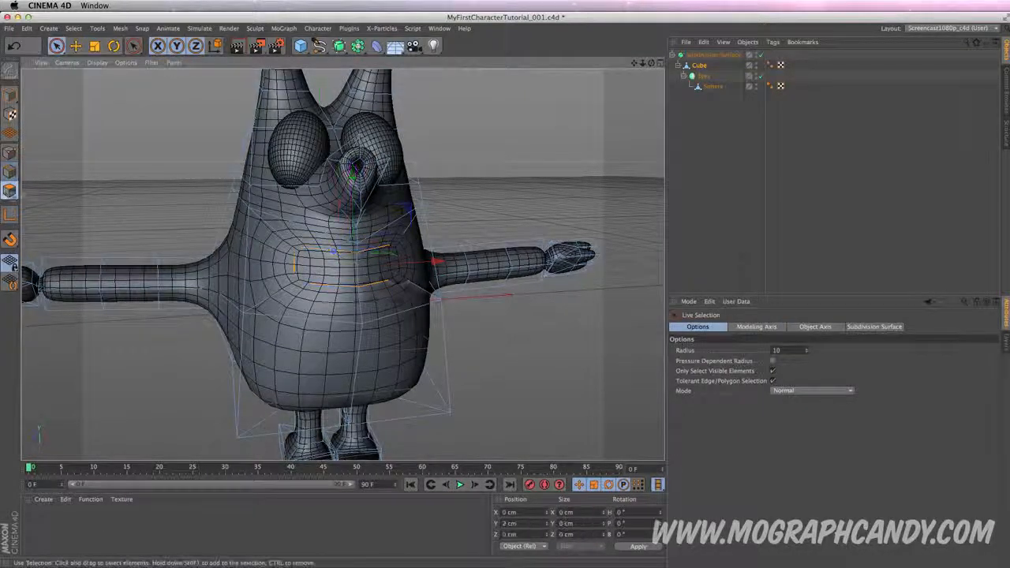
click(323, 278)
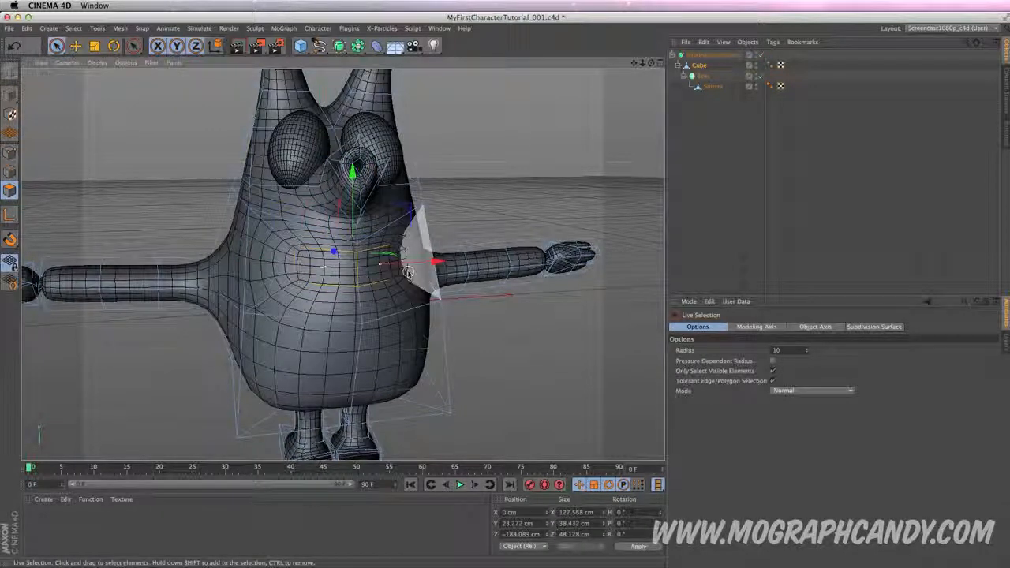
key(d)
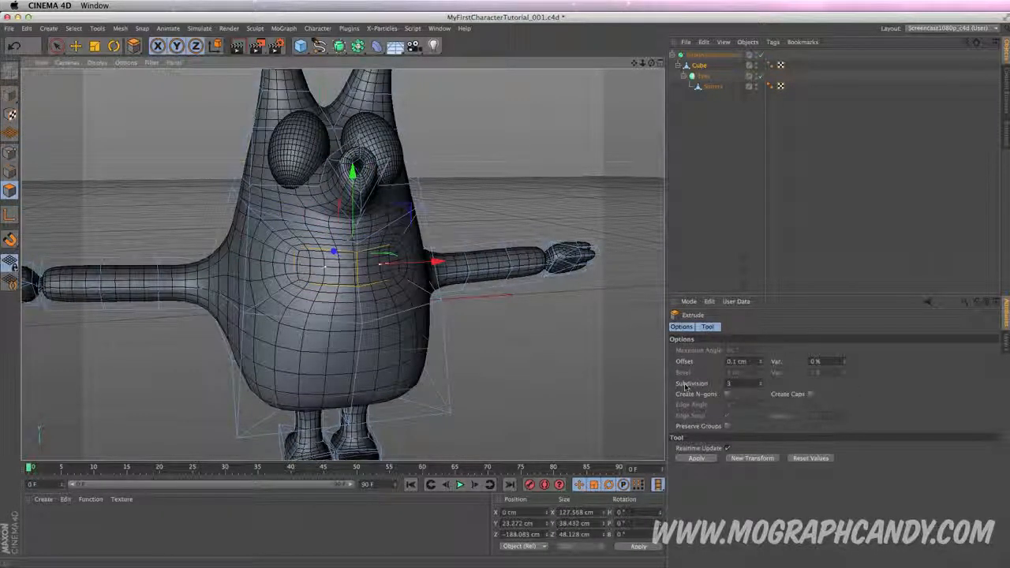
click(760, 382)
drag(413, 208, 368, 208)
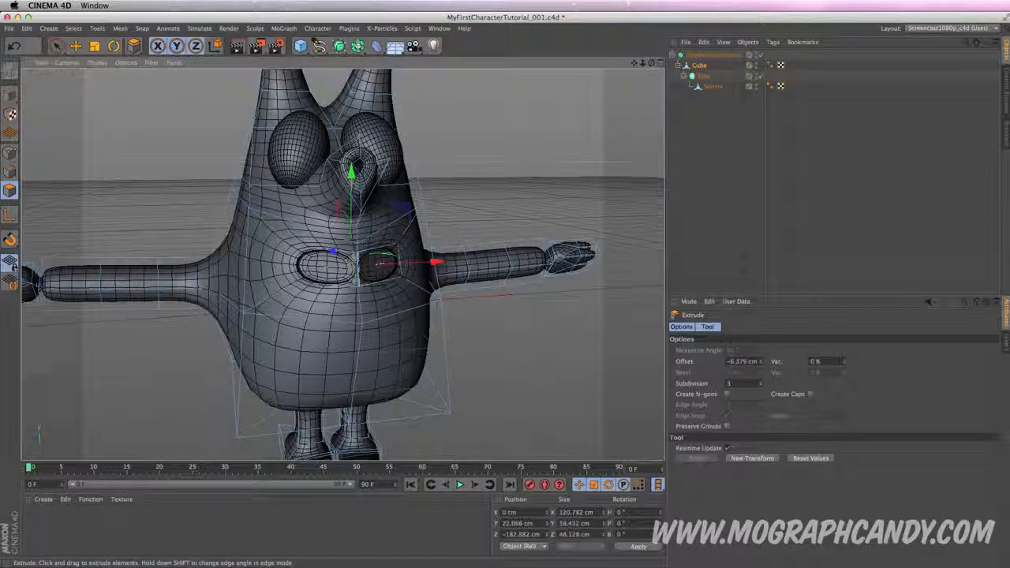
click(727, 426)
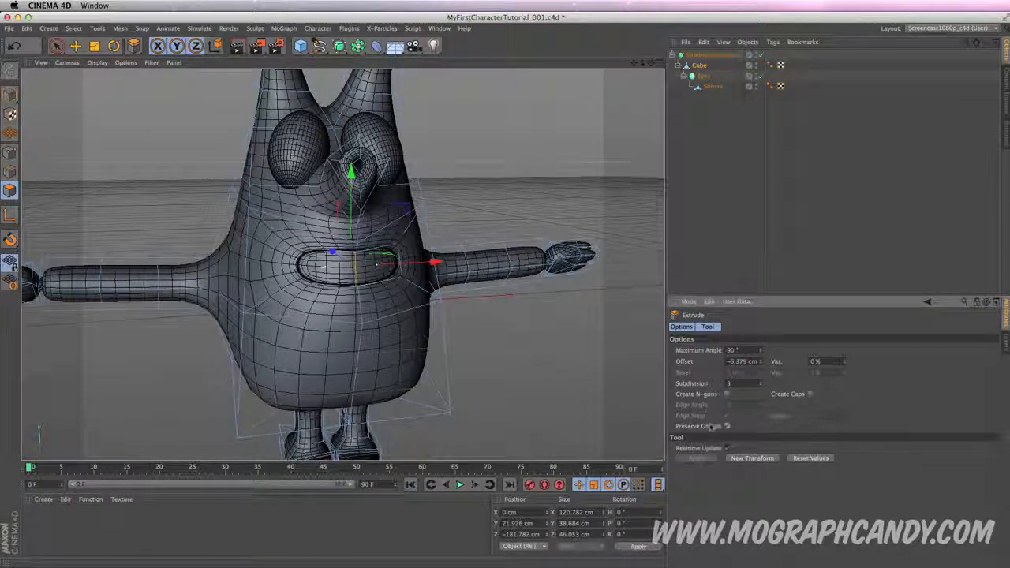
key(super+z)
key(super+z)
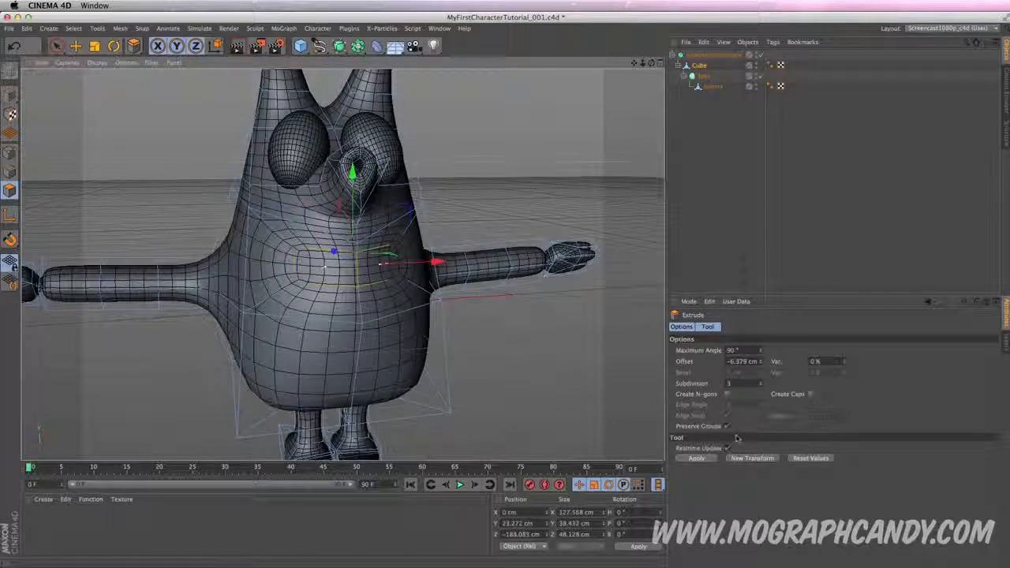
click(696, 457)
drag(760, 361, 760, 351)
Examine the mouth cavity up close and from several angles.
alt+drag(467, 299, 442, 281)
scroll(338, 266, up, 3)
scroll(338, 266, up, 4)
alt+drag(479, 313, 456, 298)
scroll(503, 308, down, 3)
scroll(539, 297, down, 3)
alt+drag(539, 299, 469, 297)
scroll(566, 297, down, 3)
alt+drag(567, 296, 465, 315)
scroll(293, 202, up, 3)
Select the centre points along the mouth's upper and lower surfaces and scale them vertically together to about 28 cm.
click(10, 152)
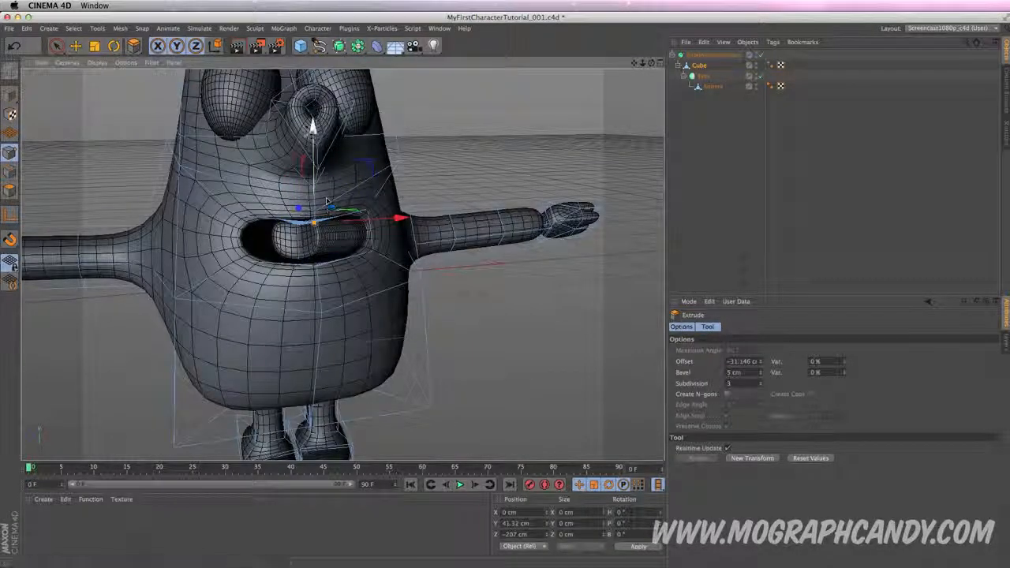
key(space)
alt+drag(380, 254, 381, 323)
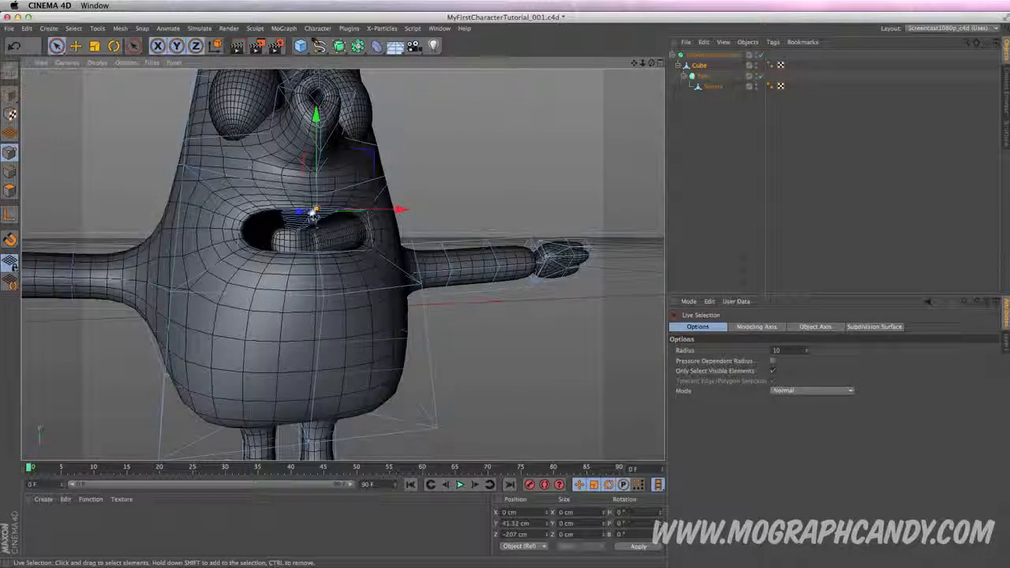
key(super+z)
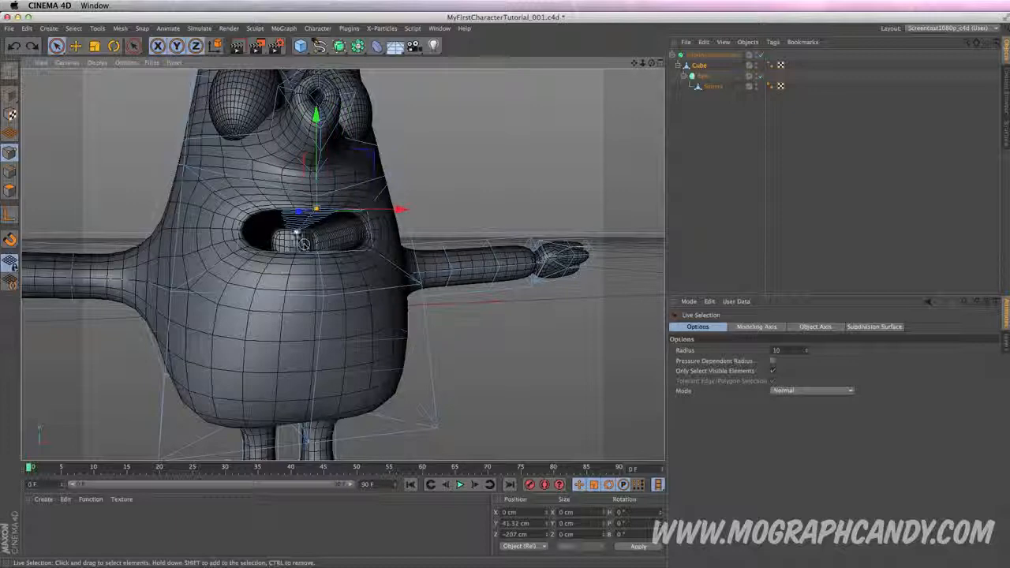
alt+drag(337, 237, 347, 185)
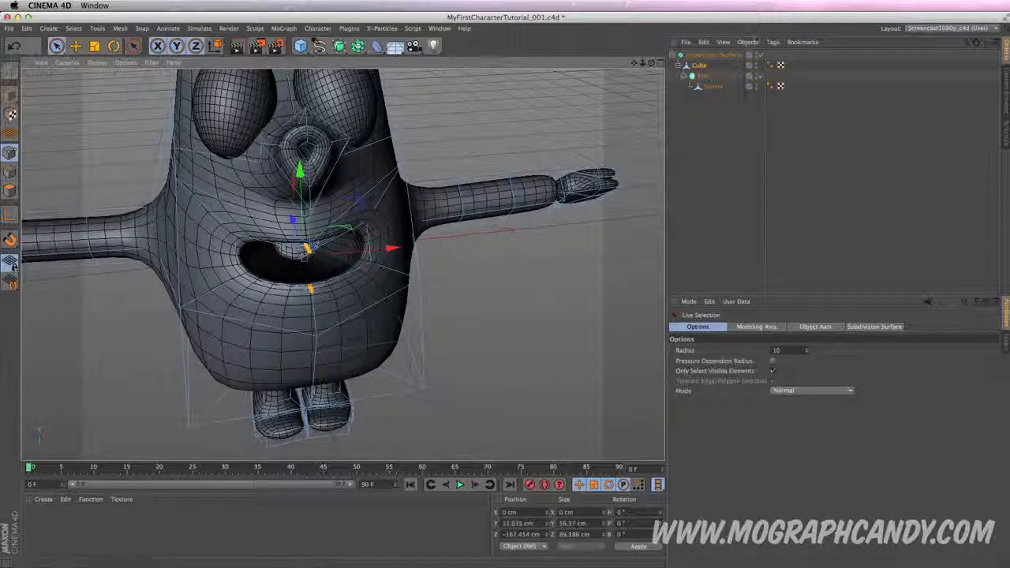
click(760, 54)
alt+drag(332, 223, 341, 258)
drag(304, 154, 304, 159)
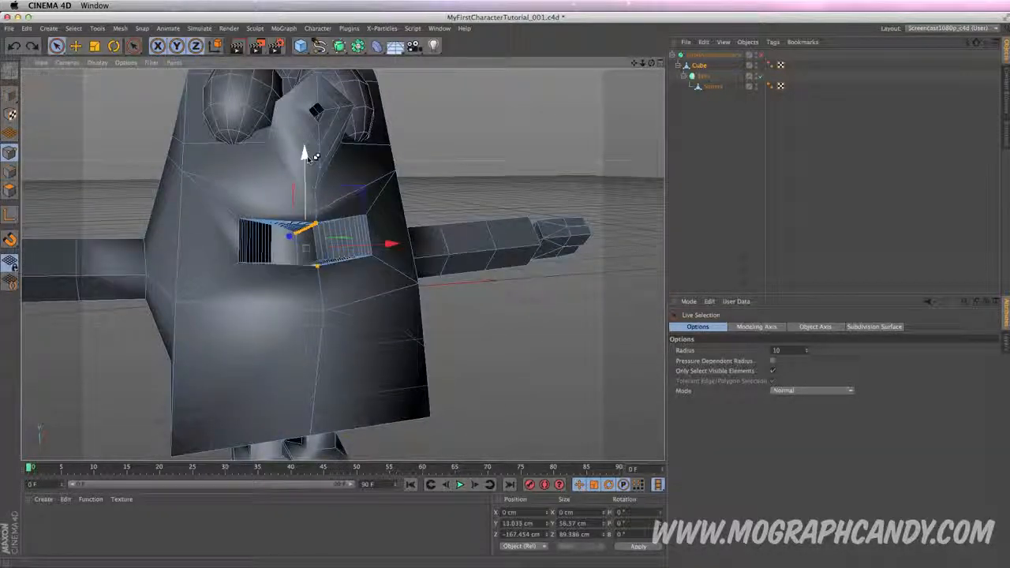
key(t)
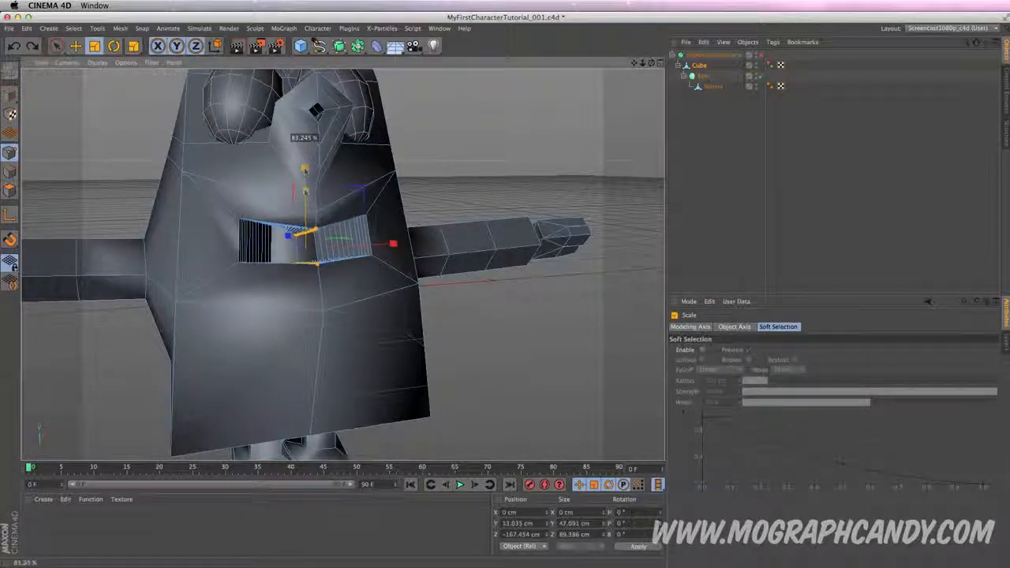
drag(306, 200, 307, 198)
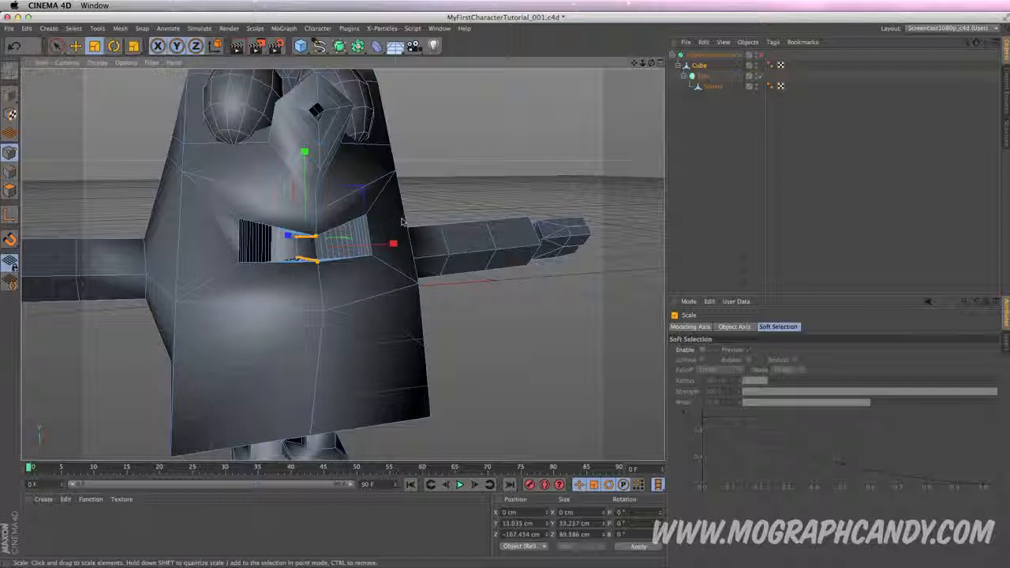
key(q)
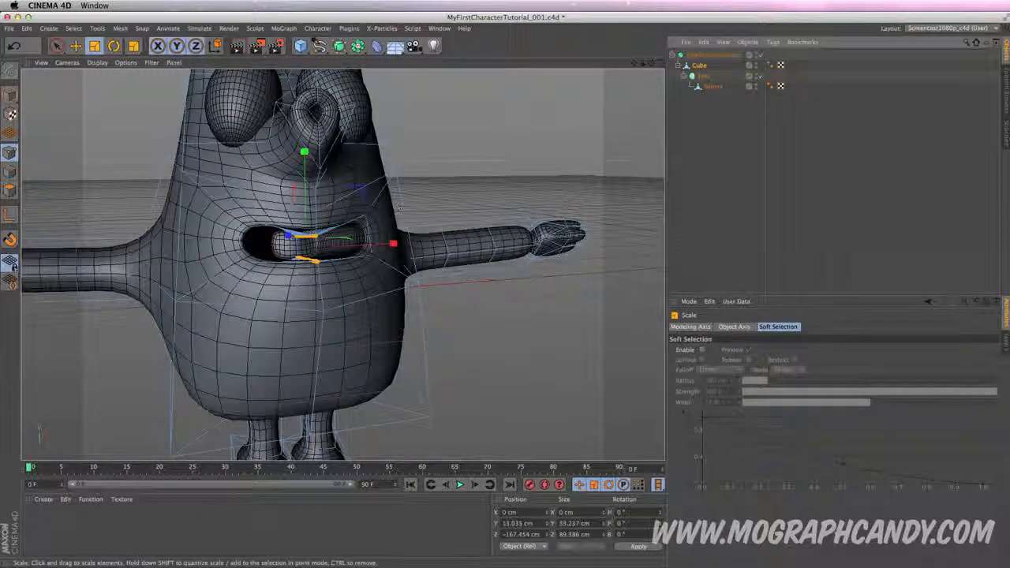
drag(304, 152, 305, 168)
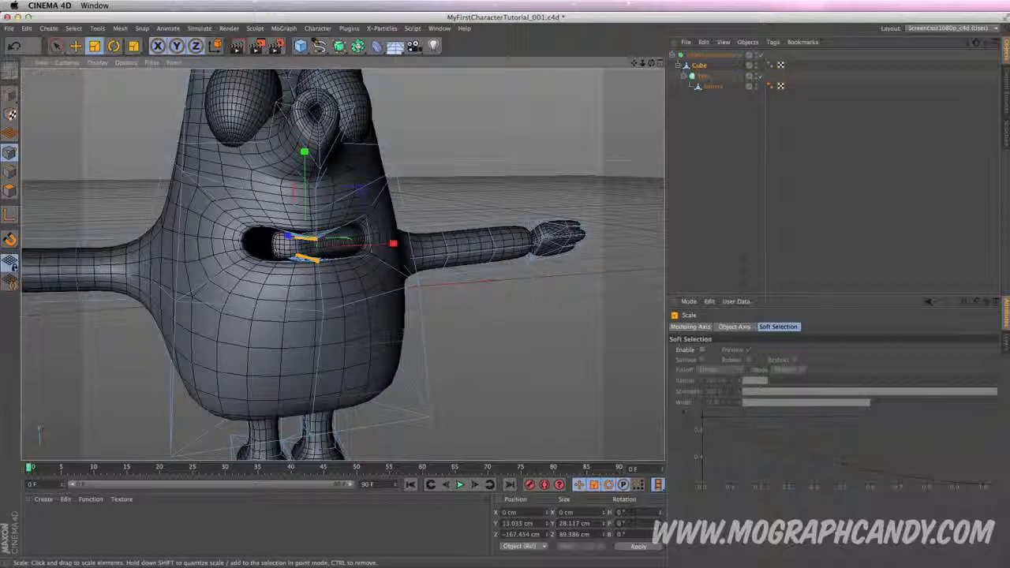
alt+drag(378, 275, 268, 261)
click(761, 55)
scroll(237, 238, up, 4)
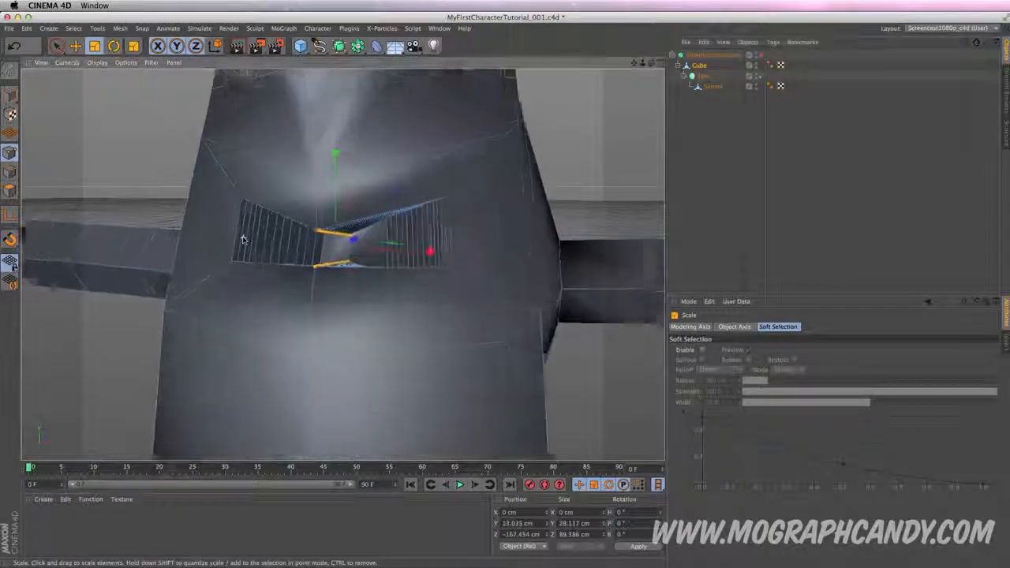
alt+drag(379, 237, 414, 249)
key(u)
key(l)
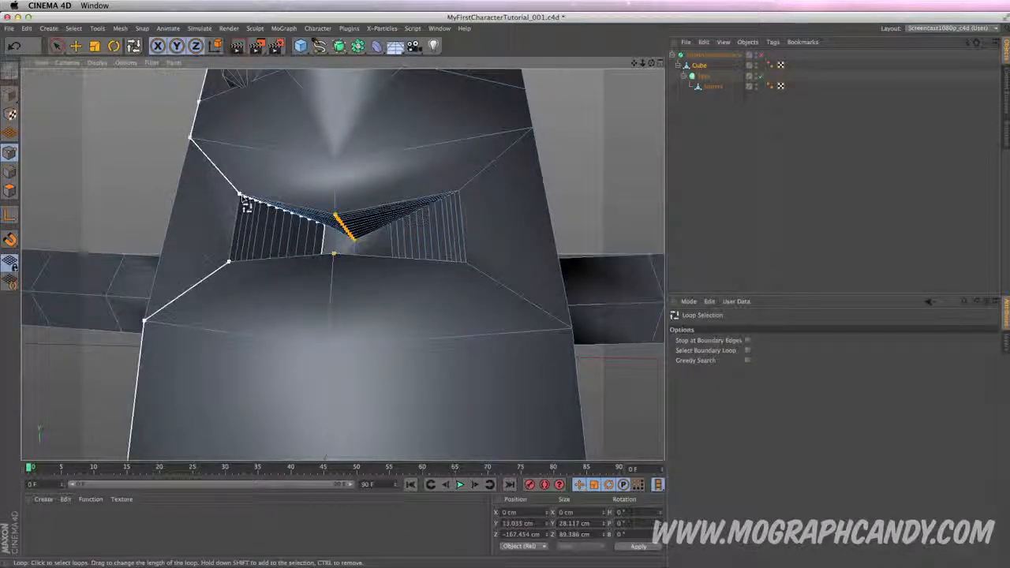
alt+drag(454, 297, 456, 150)
click(761, 54)
scroll(373, 260, down, 5)
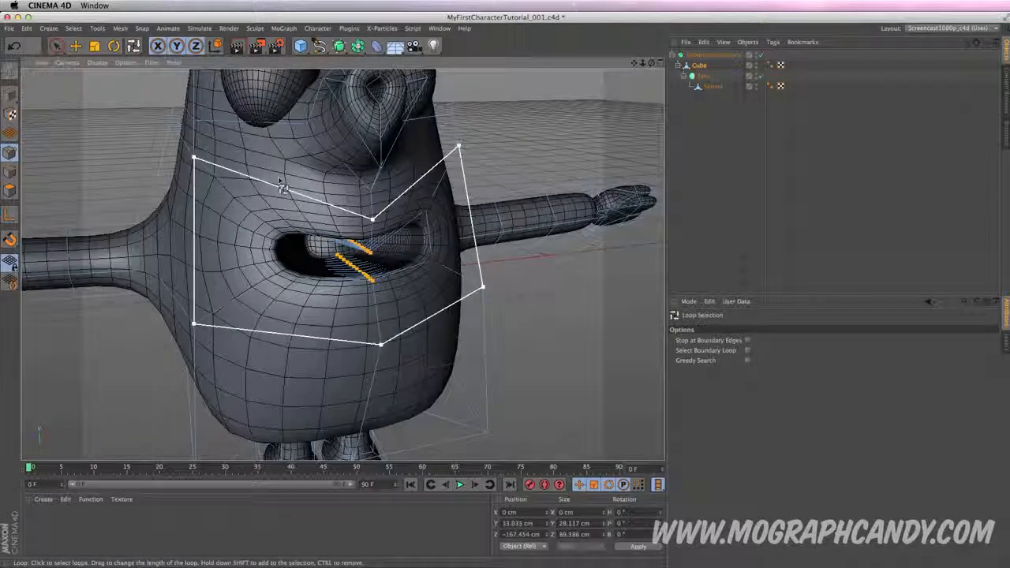
Add a cube primitive and move it forward so it stands in front of the creature's mouth.
click(318, 44)
click(301, 45)
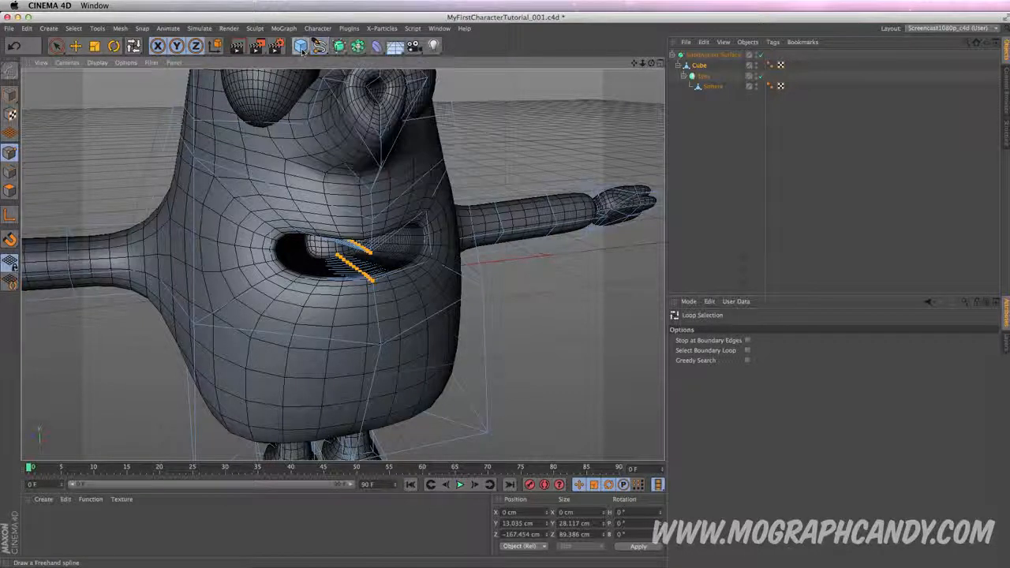
click(382, 60)
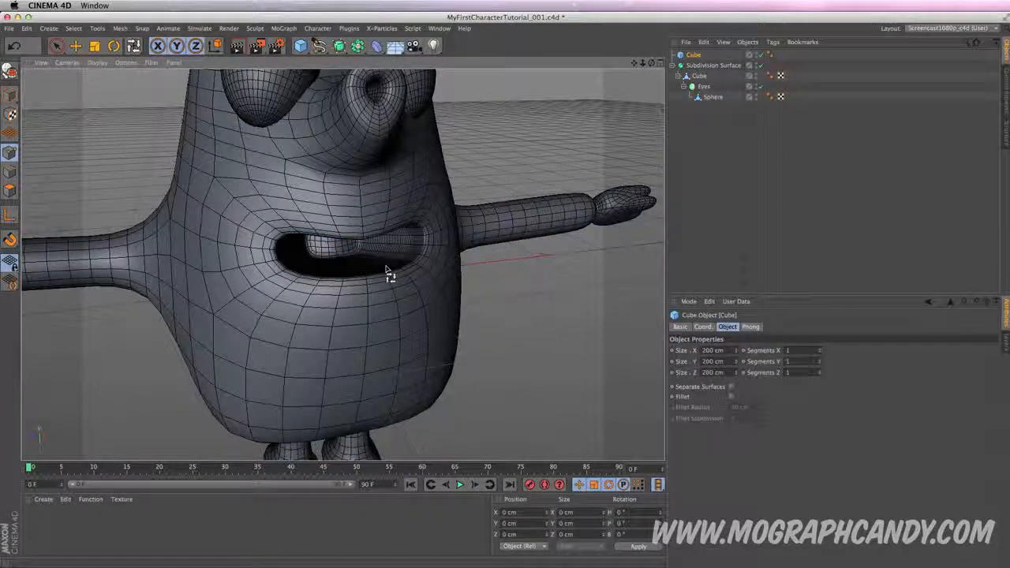
key(e)
drag(289, 257, 312, 285)
drag(324, 231, 324, 153)
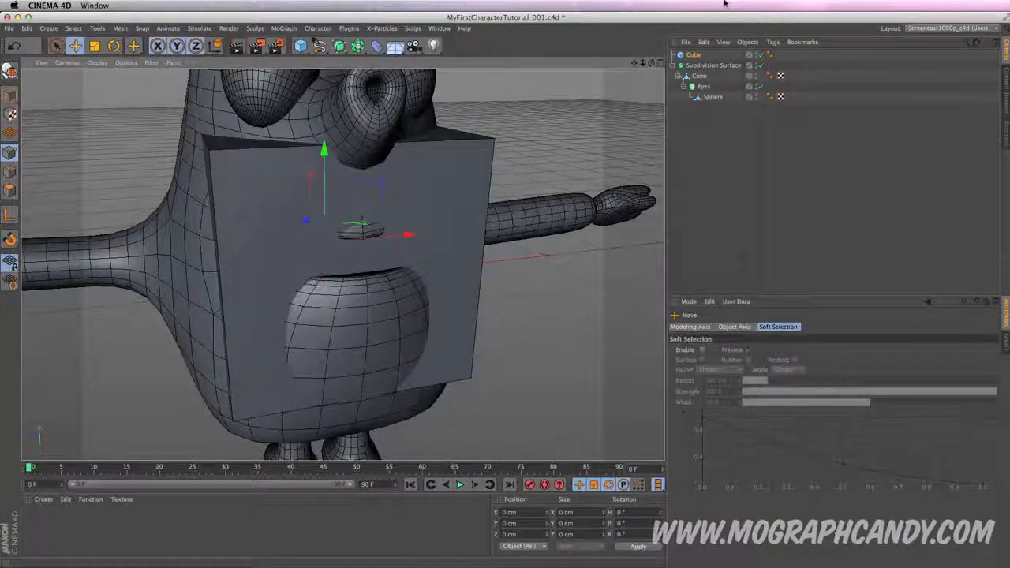
Rename the new cube as Tooth.
double_click(694, 54)
text(Toot)
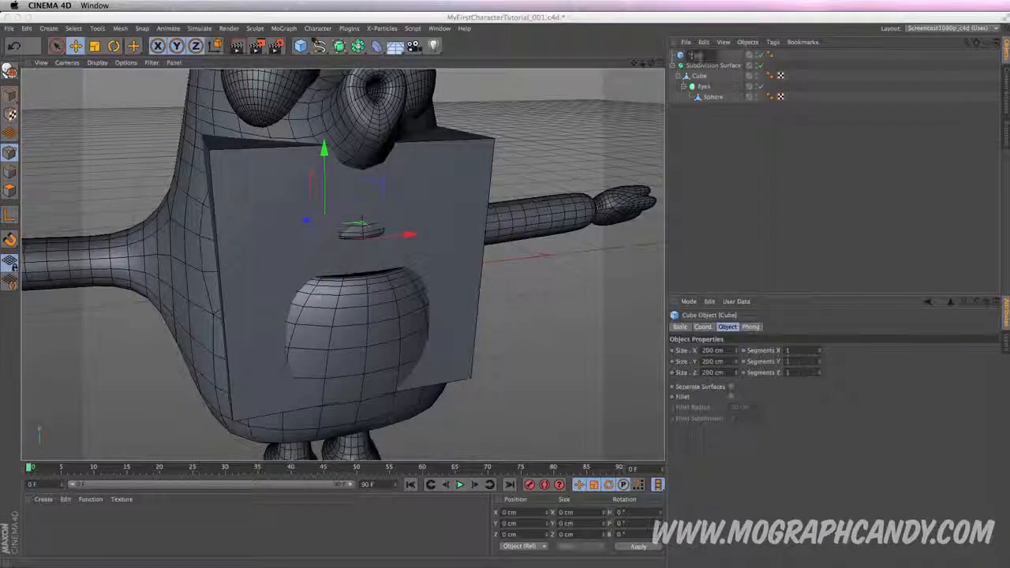
text(h)
key(Return)
Shrink the Tooth cube to about 27 cm high and 6 cm deep, and position it inside the mouth below the upper lip.
drag(735, 352, 735, 467)
drag(736, 373, 736, 480)
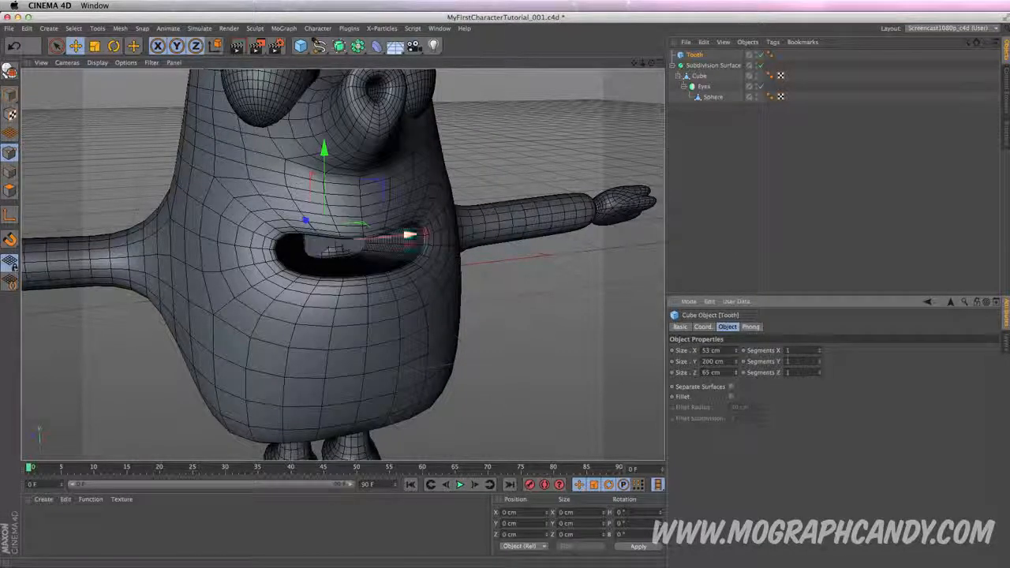
drag(307, 221, 363, 286)
drag(736, 372, 736, 472)
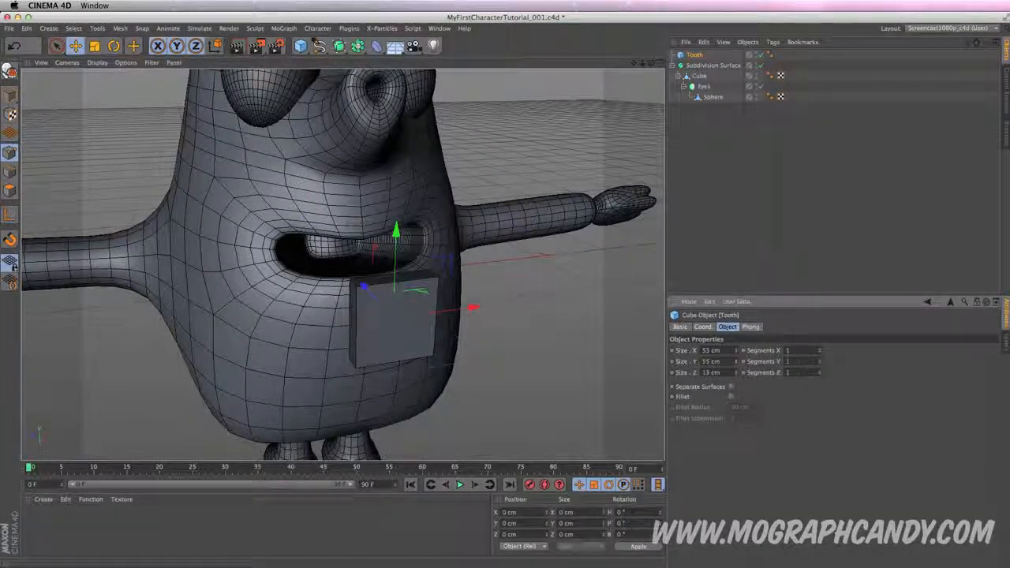
drag(736, 351, 736, 377)
drag(364, 285, 333, 257)
drag(360, 189, 360, 149)
drag(736, 350, 735, 356)
Tilt the tooth sideways to a bank angle of about -22°.
alt+drag(442, 235, 374, 188)
key(r)
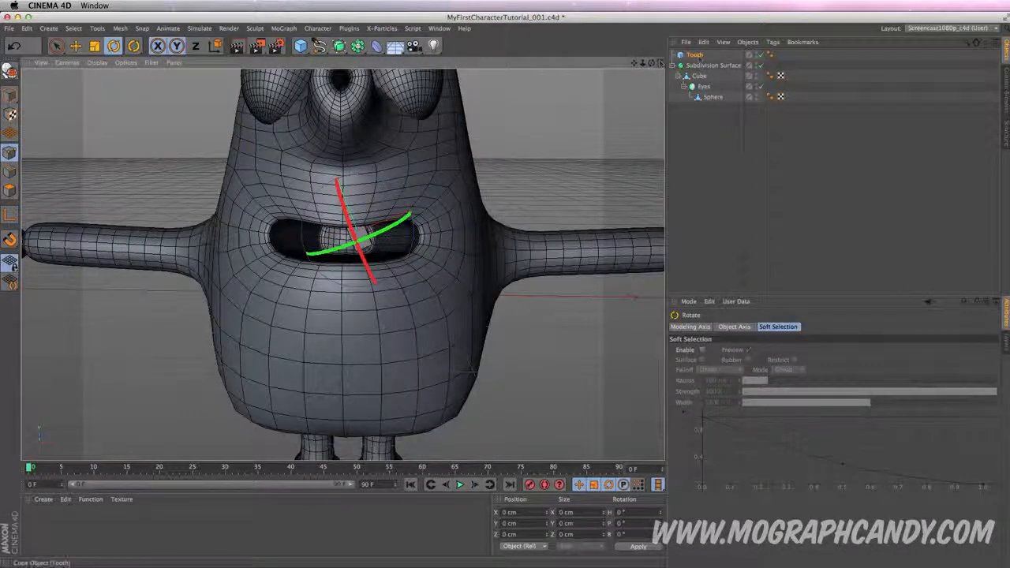
Make the tooth editable and nest it under the body's Cube inside the Subdivision Surface.
click(695, 54)
key(c)
mouse_move(701, 59)
mouse_down()
mouse_move(699, 91)
mouse_move(693, 76)
mouse_up()
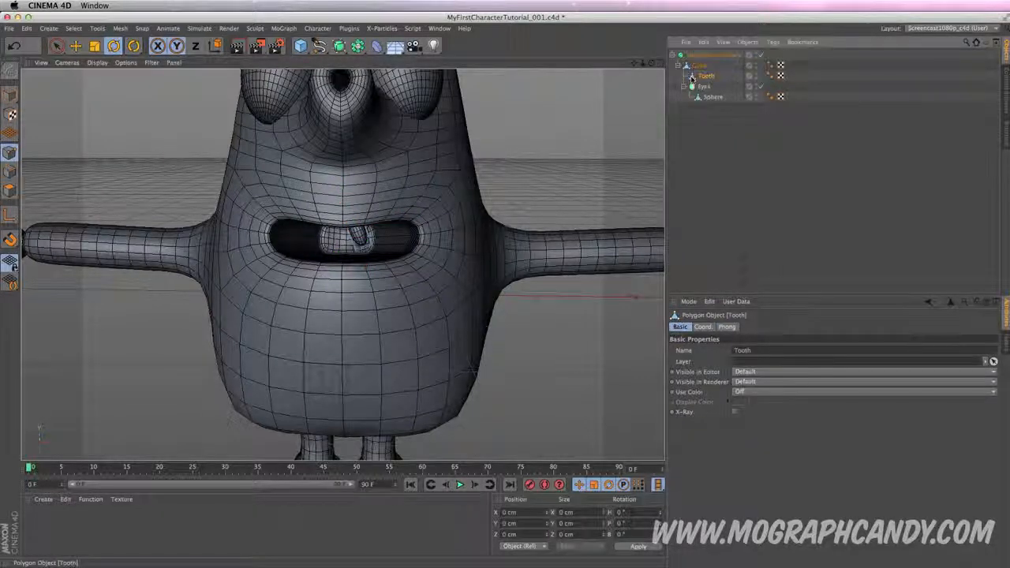
Scale the whole tooth object wider and up to about 29 cm tall.
scroll(373, 229, up, 3)
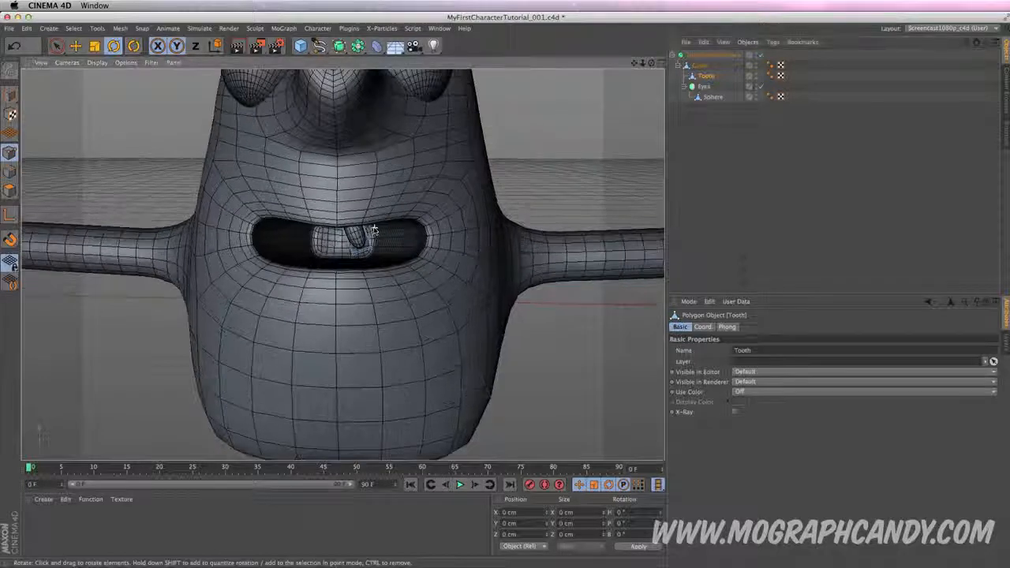
key(t)
click(8, 94)
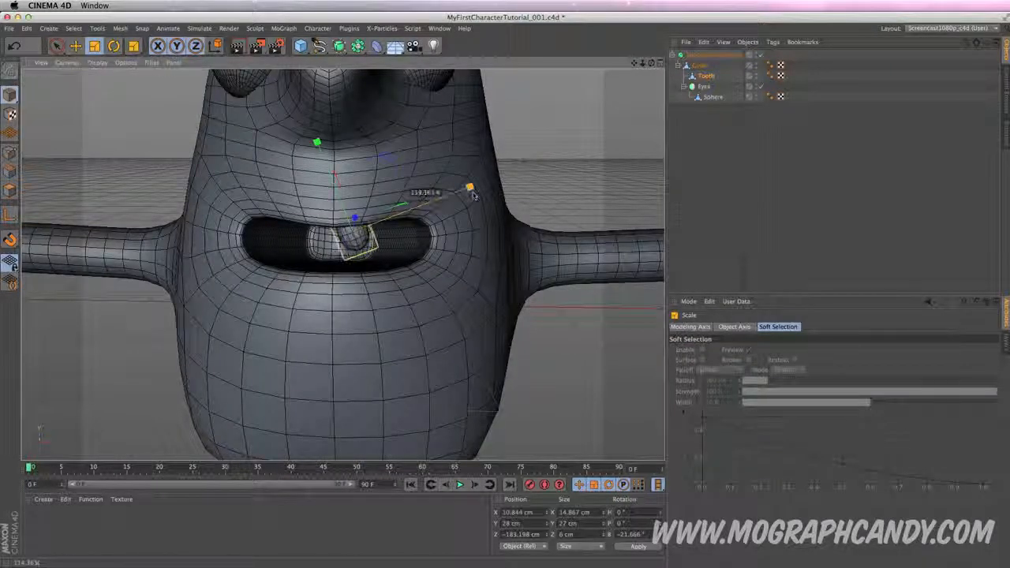
drag(464, 198, 463, 198)
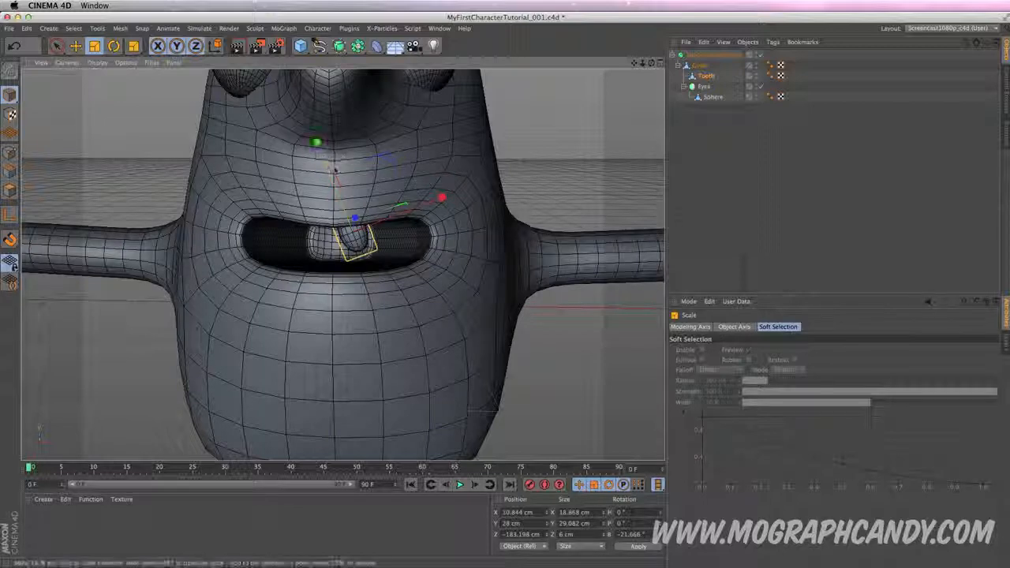
Select the eye's Sphere object and adjust it against the head.
scroll(436, 271, down, 4)
alt+drag(435, 270, 471, 227)
click(714, 97)
drag(484, 154, 447, 171)
mouse_move(342, 263)
alt+mouse_down()
mouse_move(410, 264)
mouse_move(332, 262)
mouse_move(359, 263)
alt+mouse_up()
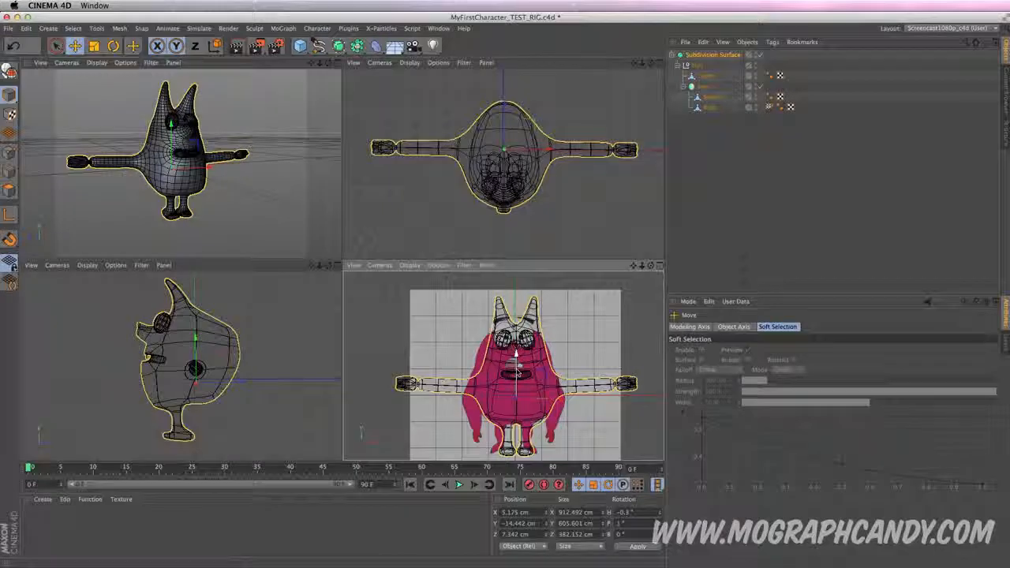